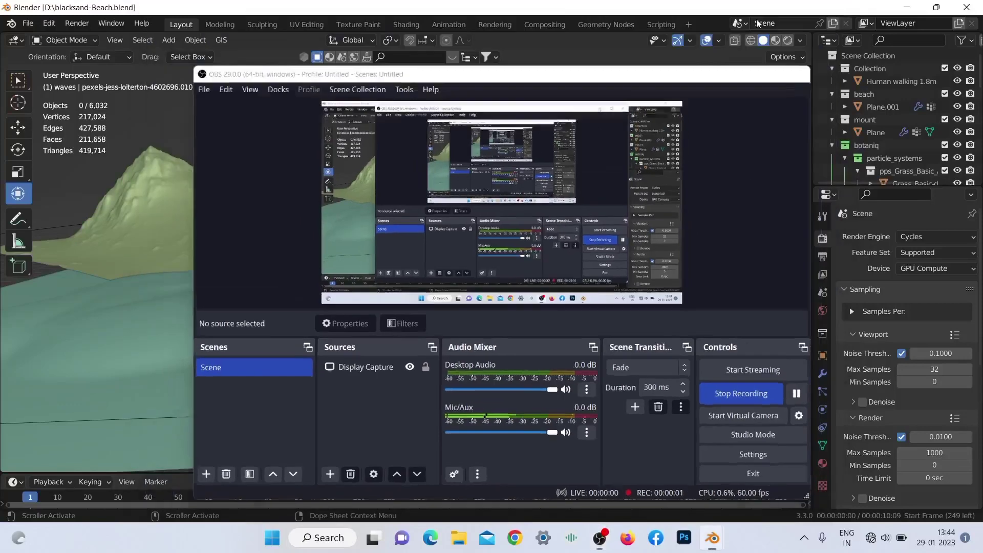
Step: View the beach through Camera Panoramic, framing green mountains behind grassy shallow water
left_click(759, 23)
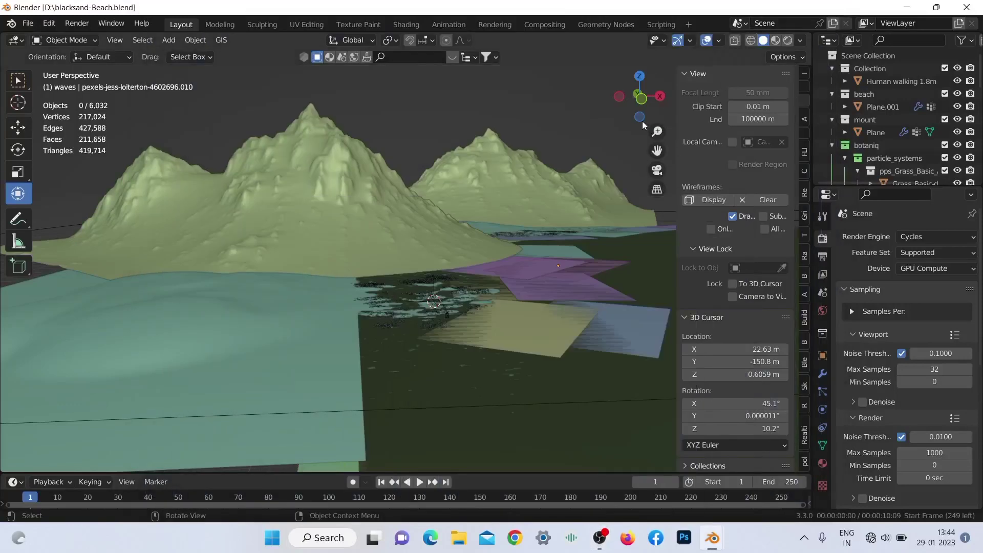
mouse_move(637, 106)
left_mouse_down()
mouse_move(651, 95)
mouse_move(637, 104)
left_mouse_up()
scroll(637, 105, "up", 7)
scroll(641, 101, "down", 7)
scroll(642, 104, "down", 3)
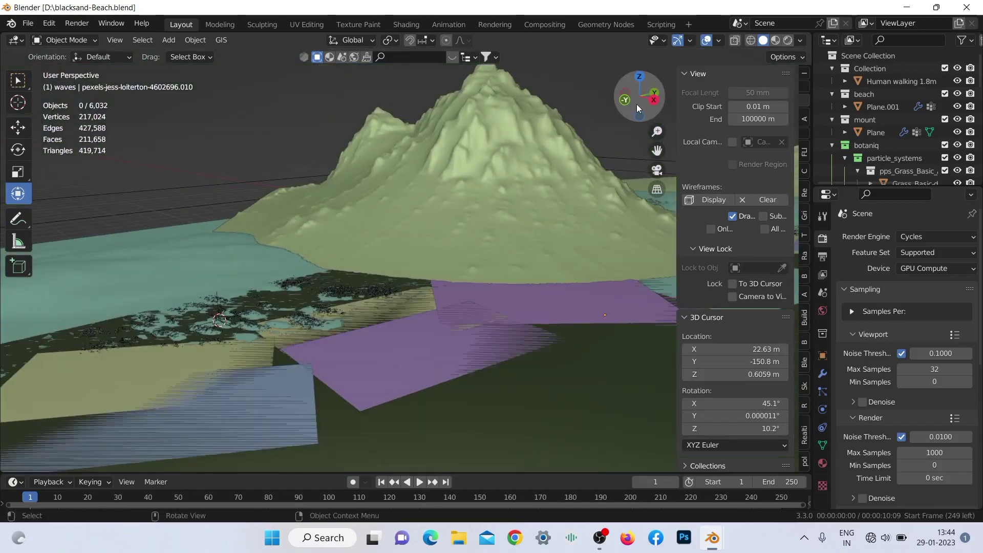
scroll(661, 171, "down", 1)
left_click(661, 170)
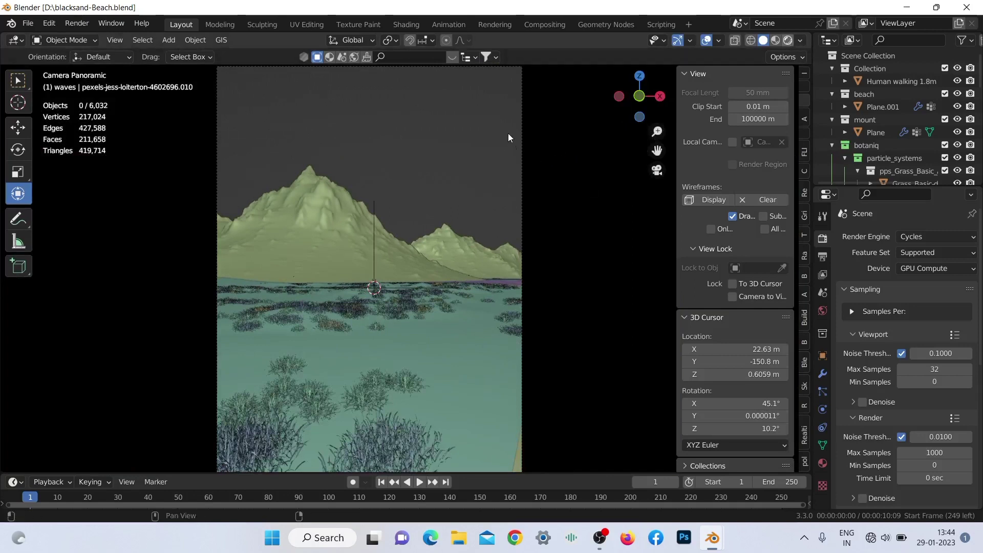
Step: Switch the camera view to Rendered shading and show the World background settings
key("z")
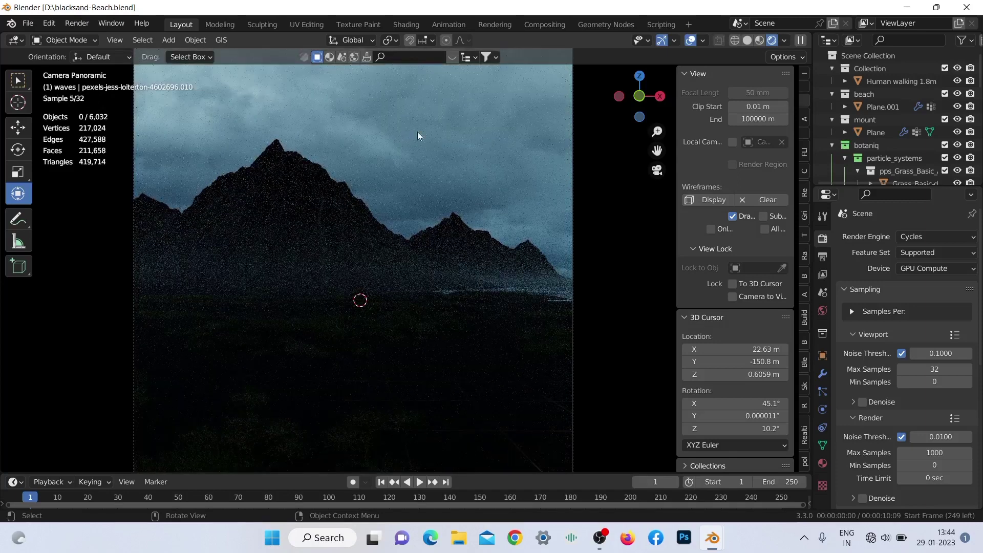
left_click(823, 310)
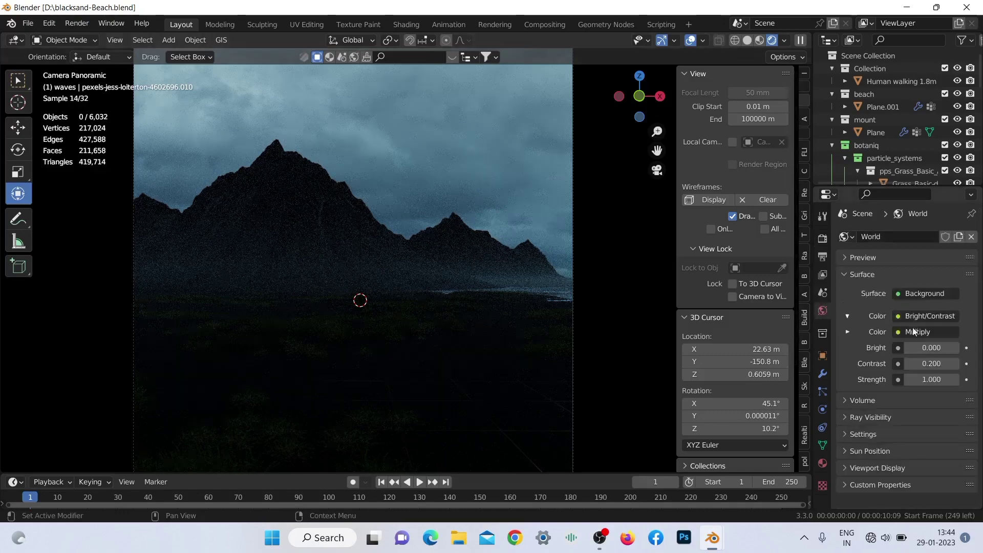
Step: Expand the background's nested Multiply inputs and set the inner mix factor to 0.252
left_click(847, 332)
key("i")
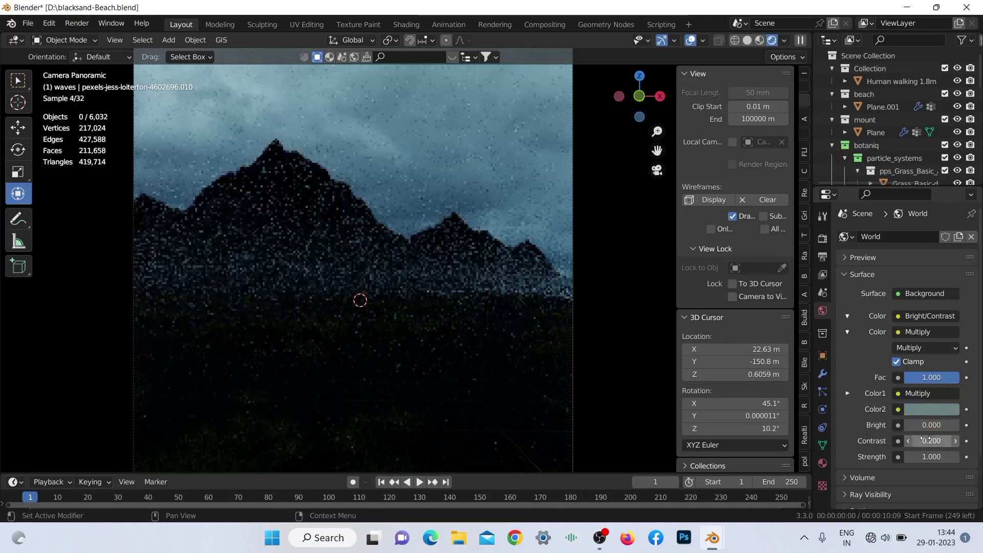
left_click(848, 393)
scroll(939, 429, "down", 1)
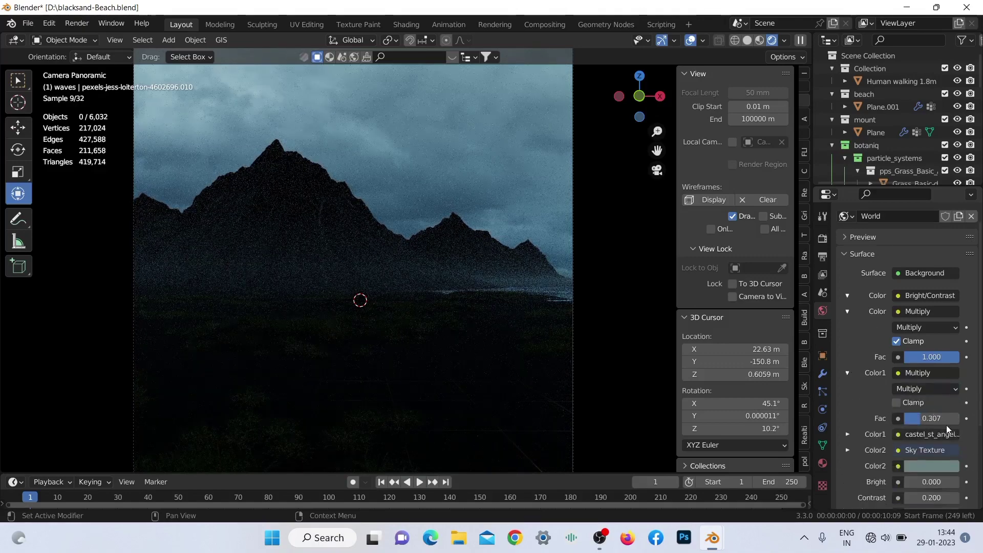
left_click_drag(931, 419, 917, 435)
scroll(865, 400, "down", 2)
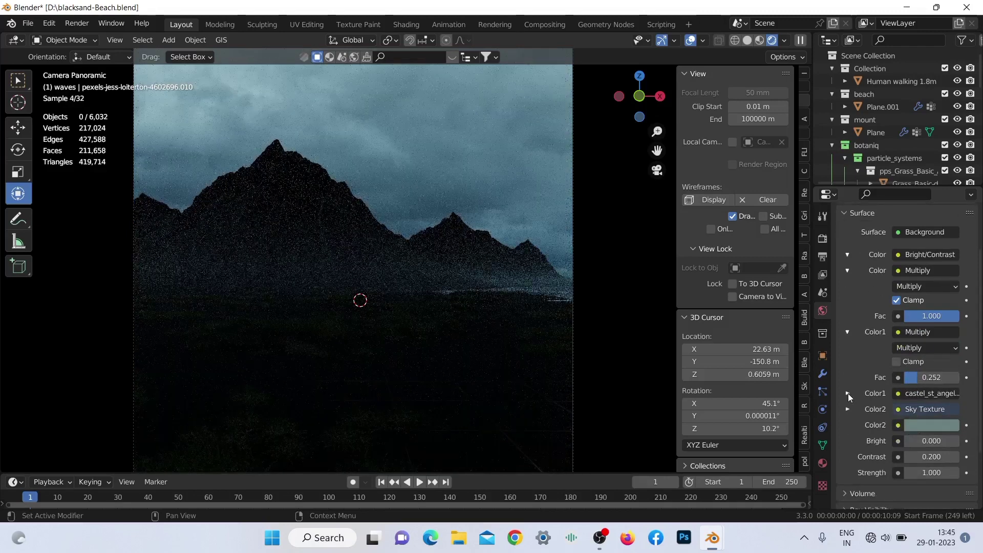
Step: Lower the outer Multiply factor from 1.000 to 0.312 to brighten the sky, then collapse the inputs
left_click(848, 394)
left_click(851, 394)
left_click(849, 409)
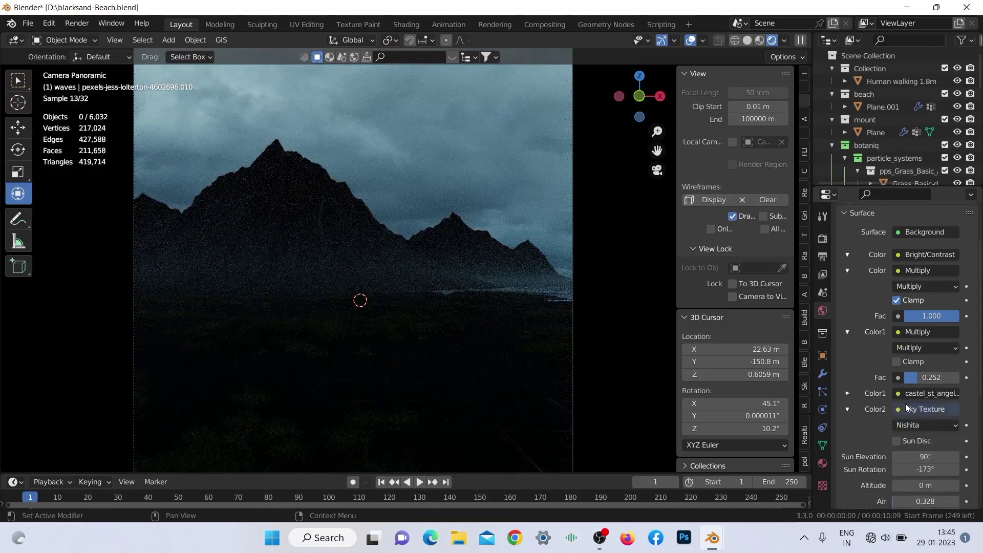
scroll(905, 404, "down", 6)
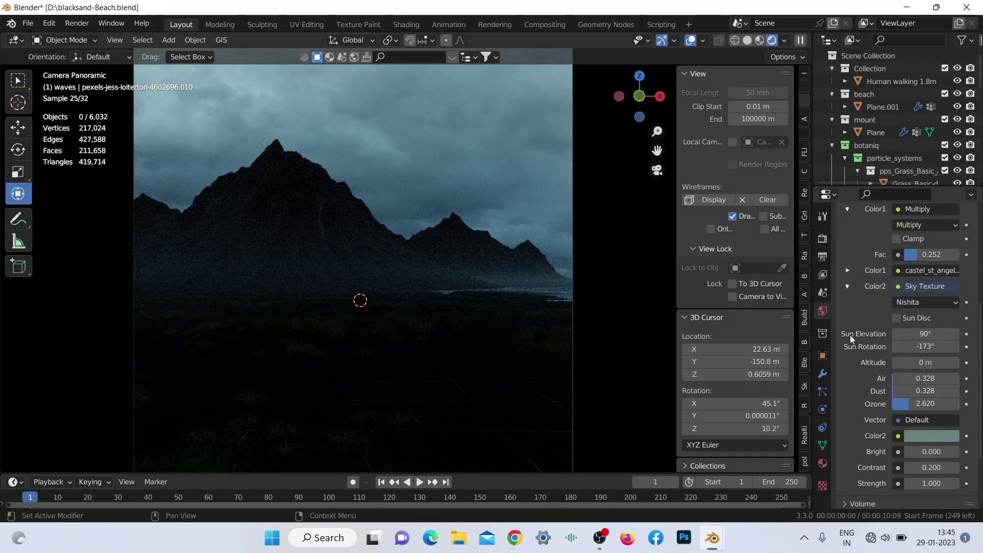
left_click(847, 286)
scroll(854, 274, "up", 4)
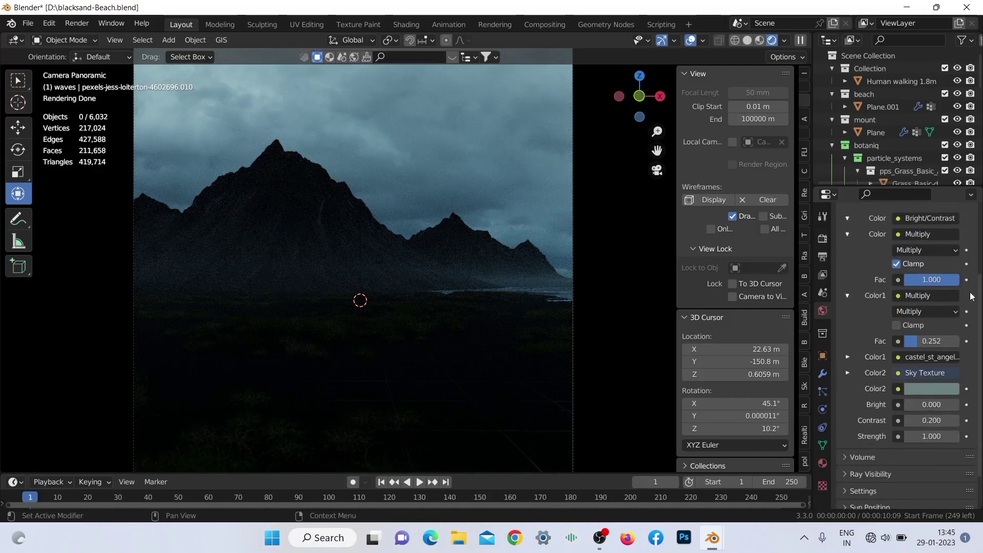
left_click_drag(922, 279, 920, 280)
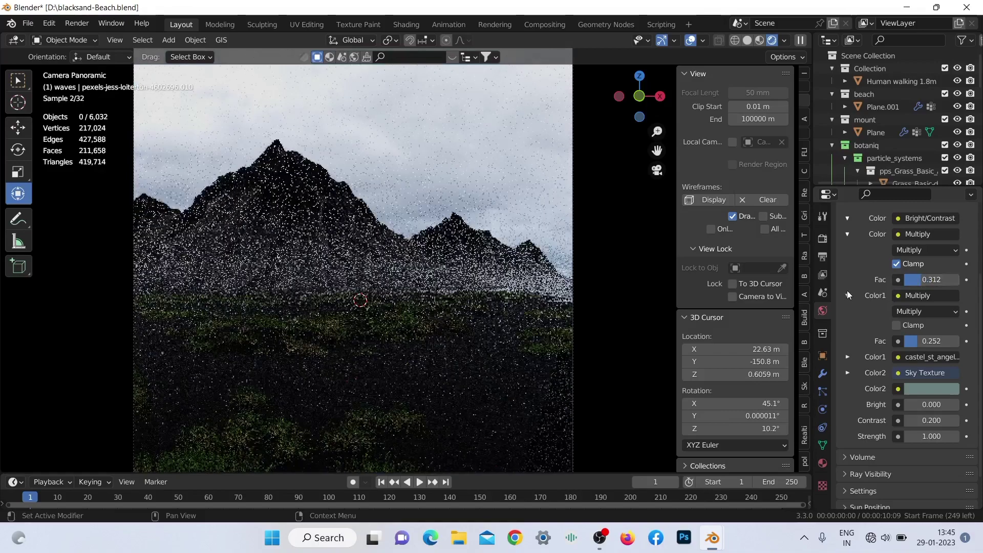
left_click(847, 295)
scroll(480, 190, "down", 3)
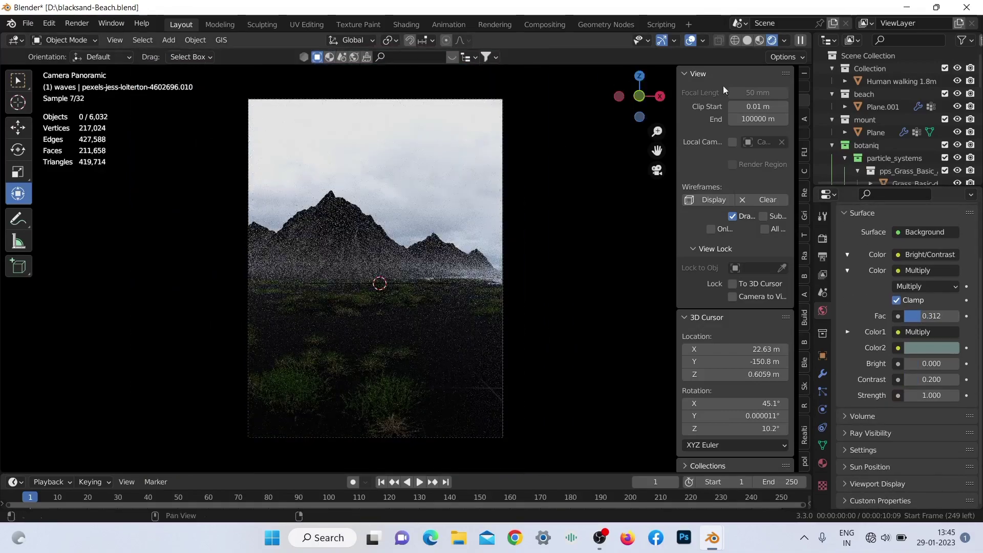
Step: Collapse the Collection, beach, mount, botaniq and waves groups in the Outliner
left_click(833, 69)
left_click(833, 81)
left_click(832, 93)
left_click(831, 107)
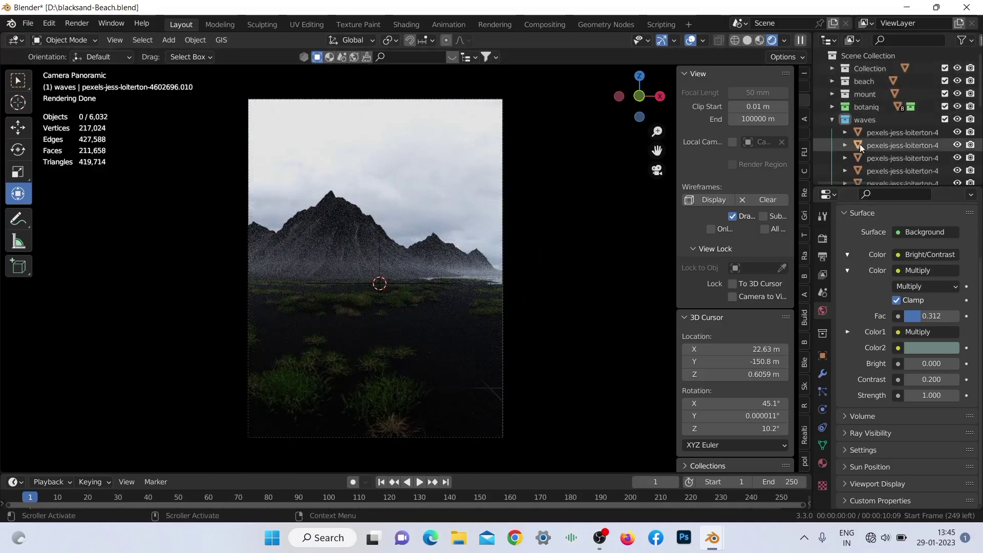
scroll(859, 143, "down", 3)
left_click(833, 61)
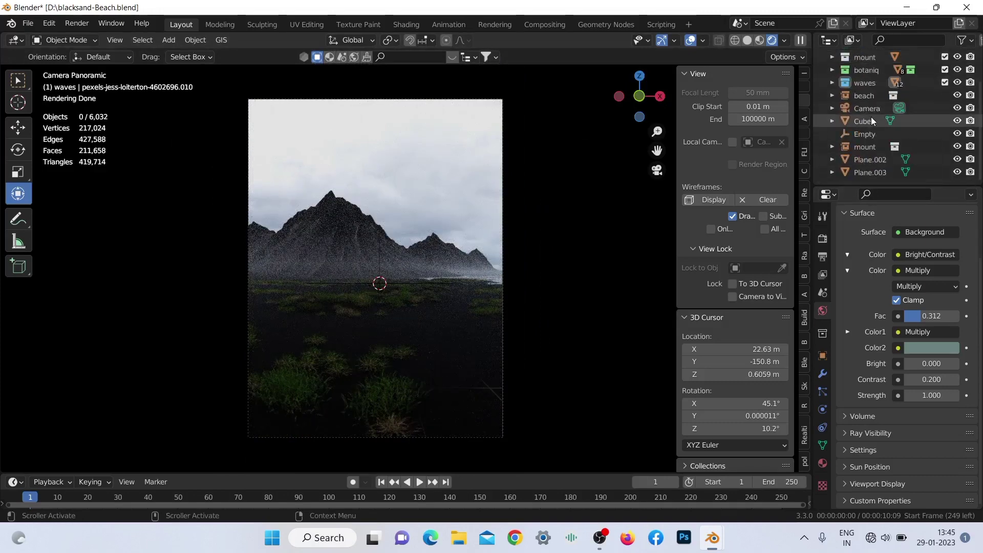
Step: Orbit out of the camera view to see the black mountains and water from the side
left_click_drag(636, 99, 594, 130)
scroll(636, 99, "down", 4)
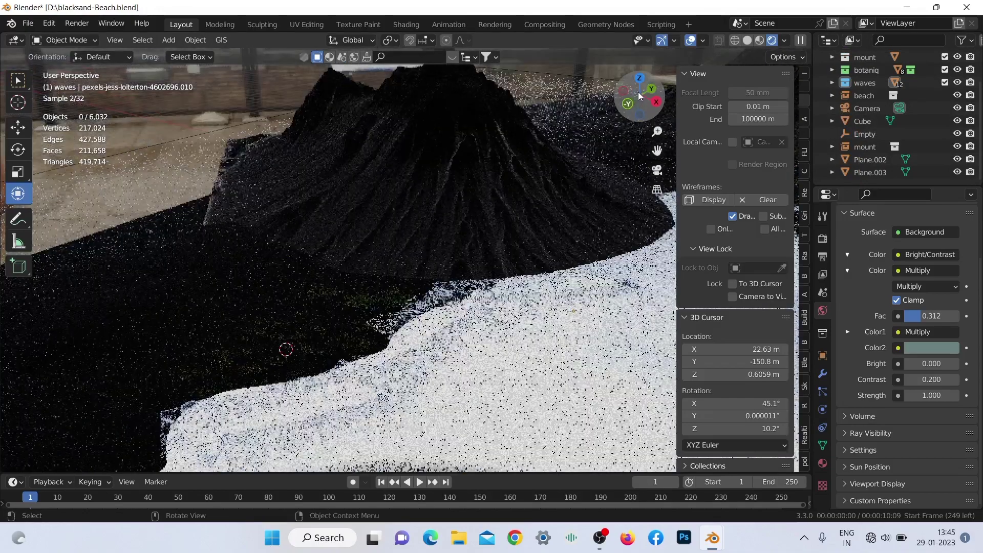
left_click_drag(638, 99, 647, 89)
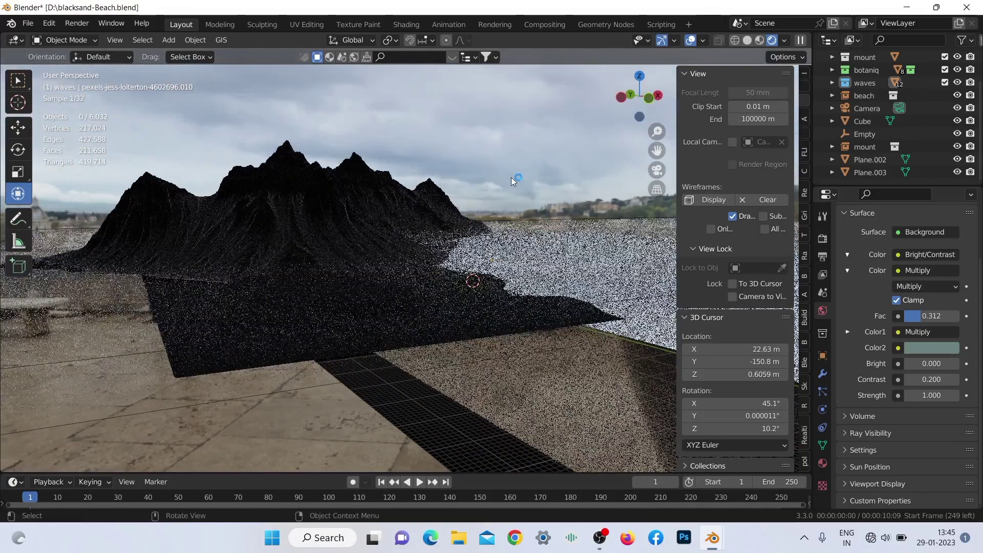
scroll(507, 180, "up", 5)
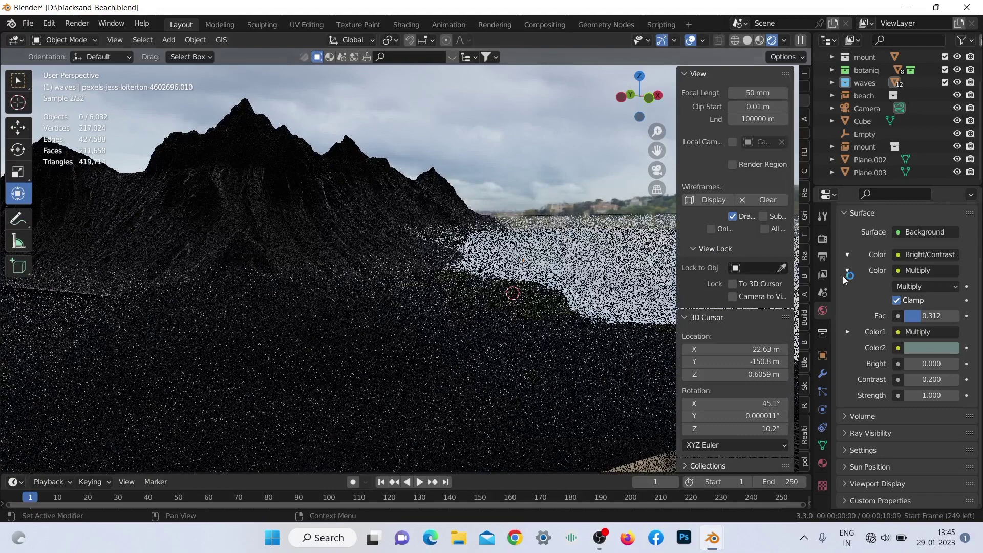
Step: Raise the viewport Max Samples from 32 to 100 with Denoise left on
left_click(823, 238)
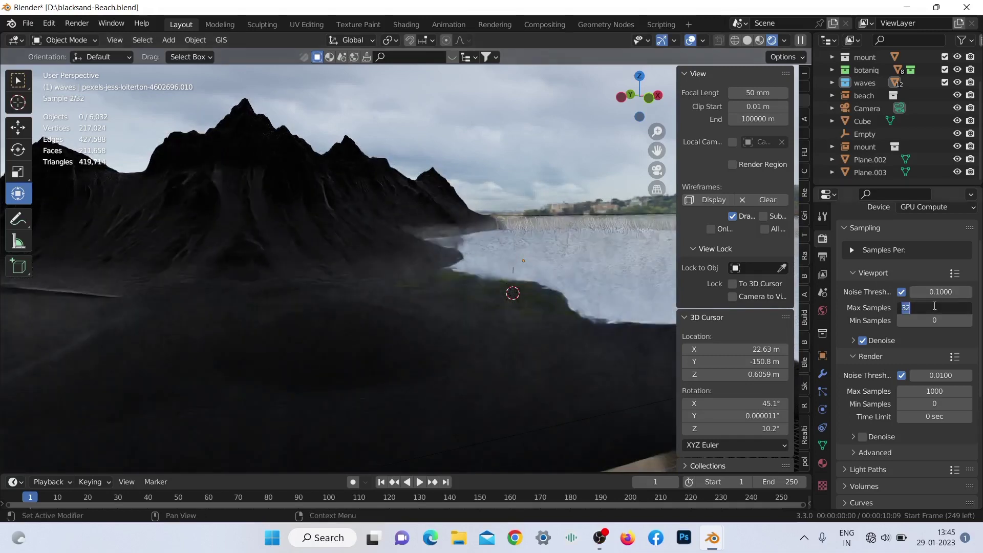
type("100")
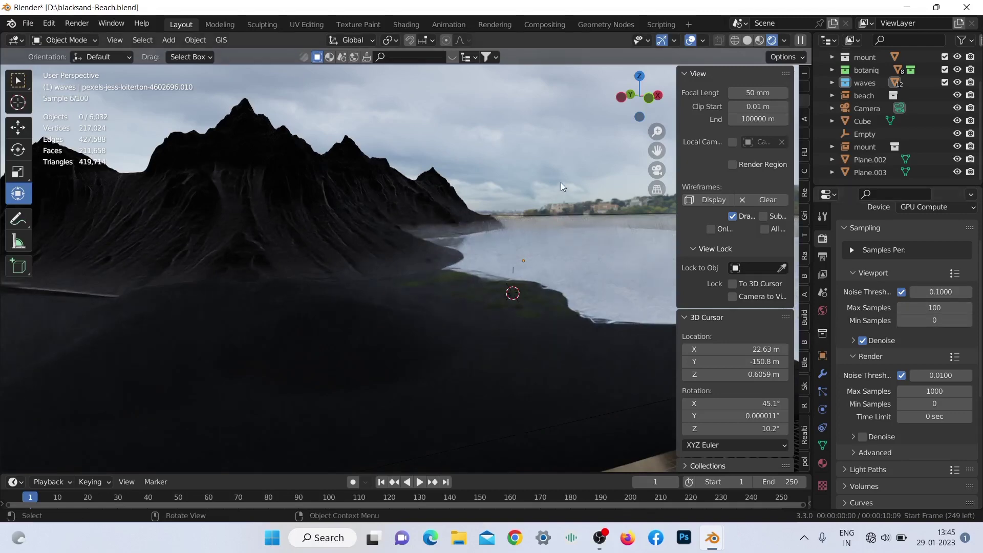
scroll(533, 197, "down", 3)
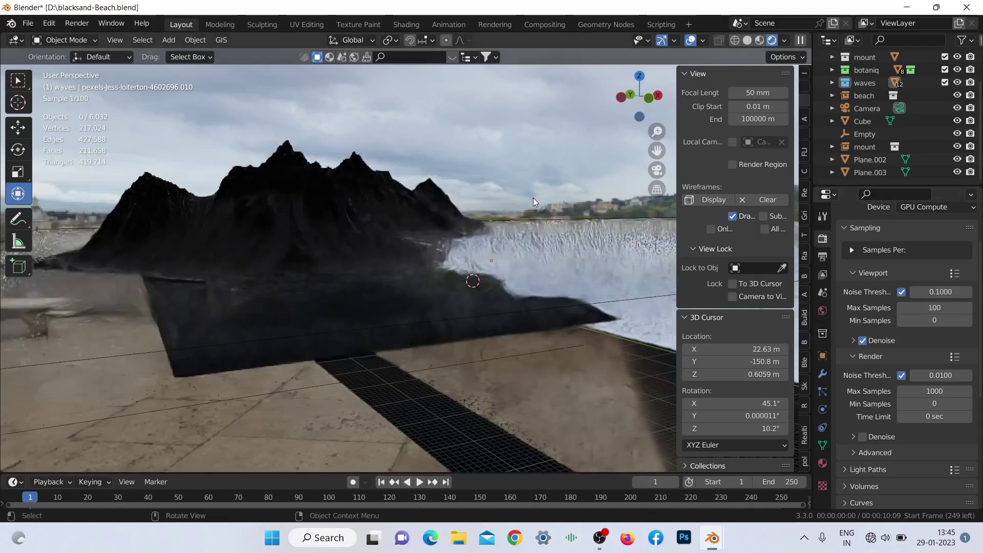
Step: Turn off viewport denoising
left_click(865, 342)
left_click_drag(626, 100, 612, 112)
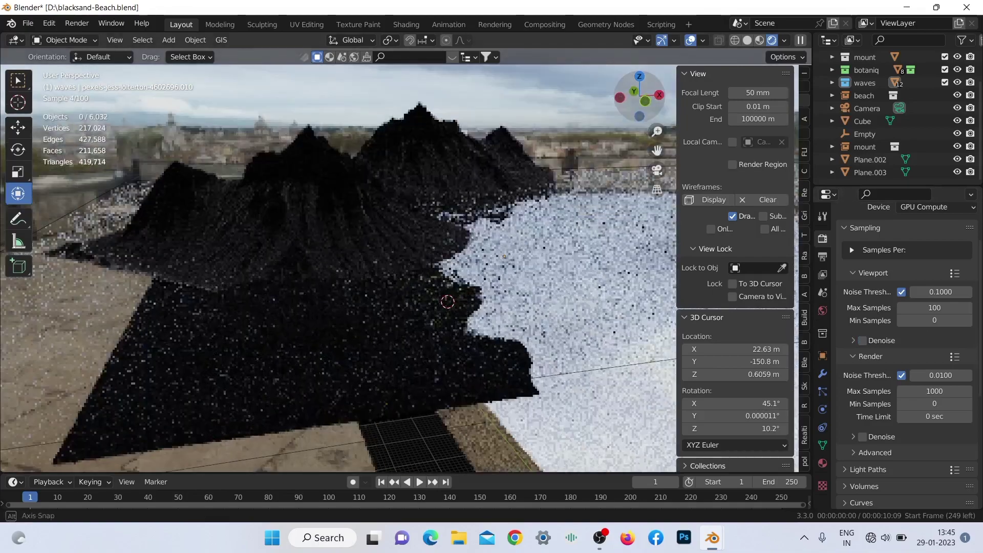
scroll(637, 107, "up", 2)
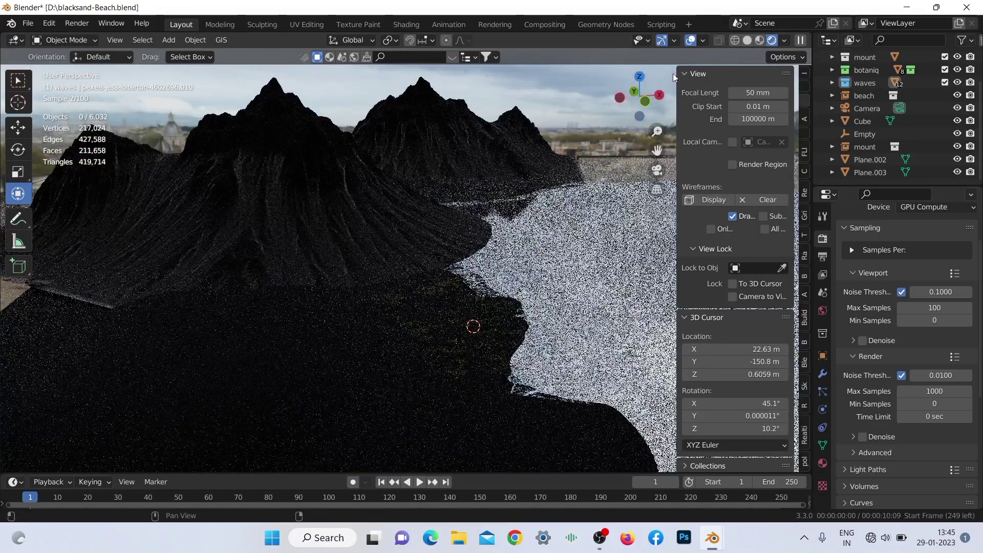
Step: Hide the Cube, then look around the black beach, grass and shoreline
left_click(936, 118)
left_click(957, 121)
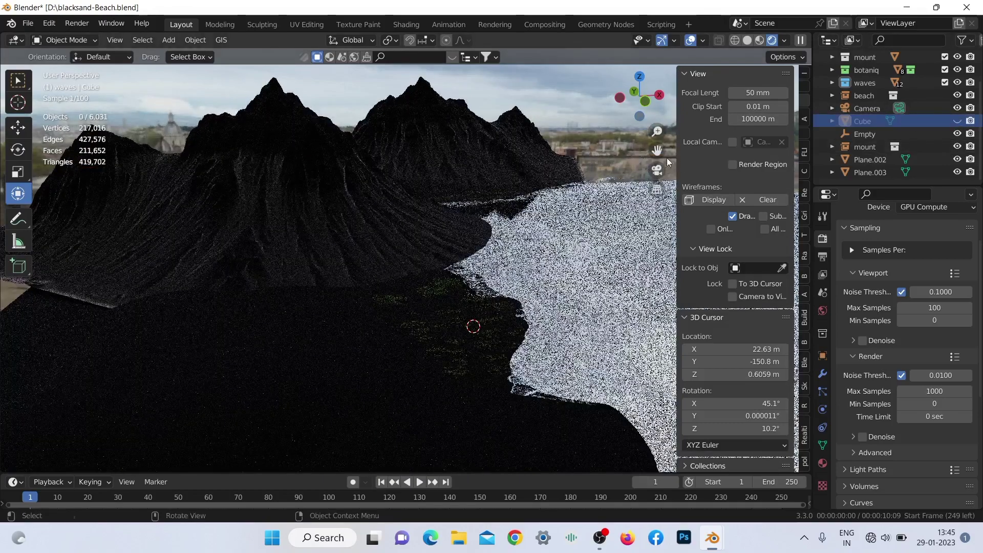
scroll(594, 176, "up", 5)
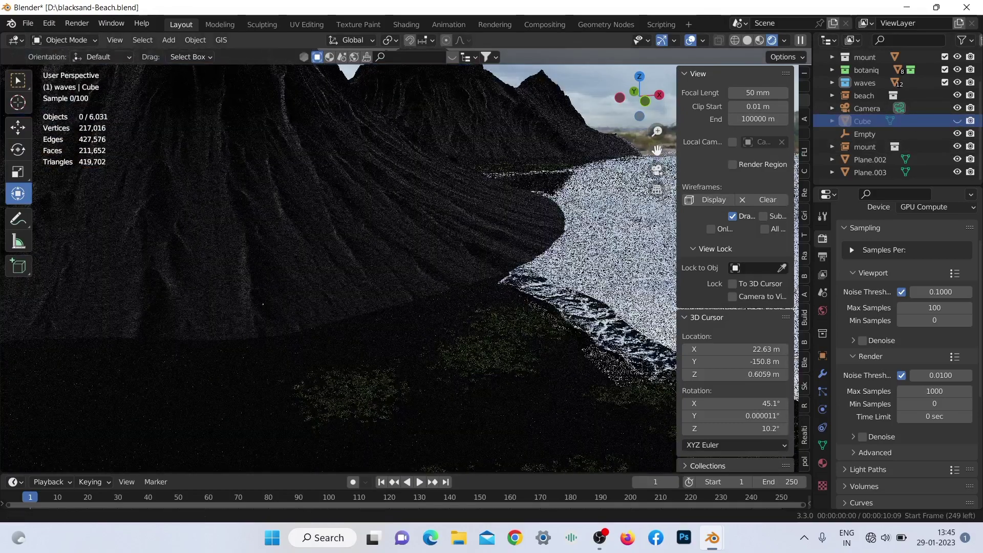
middle_click_drag(303, 450, 261, 317, "shift")
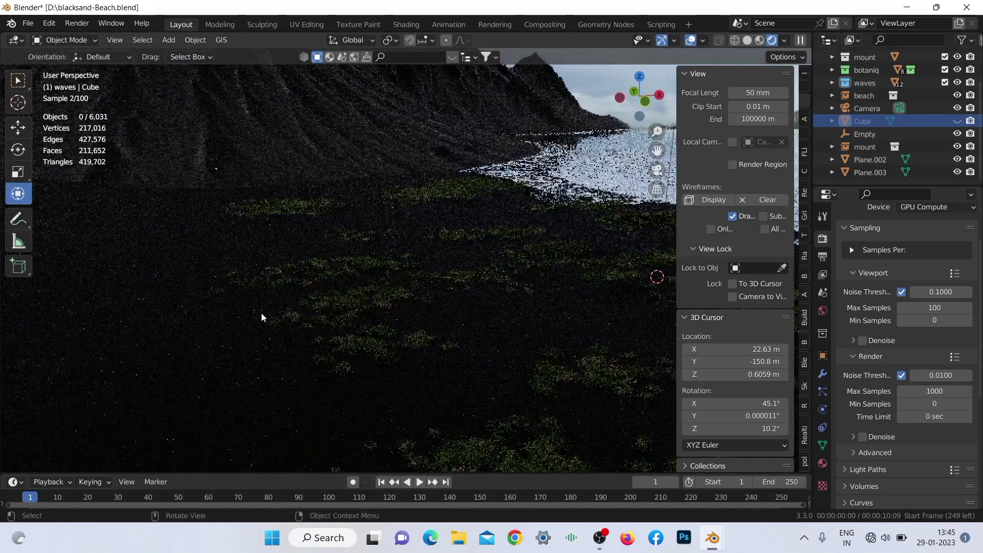
scroll(311, 306, "up", 4)
scroll(312, 306, "down", 1)
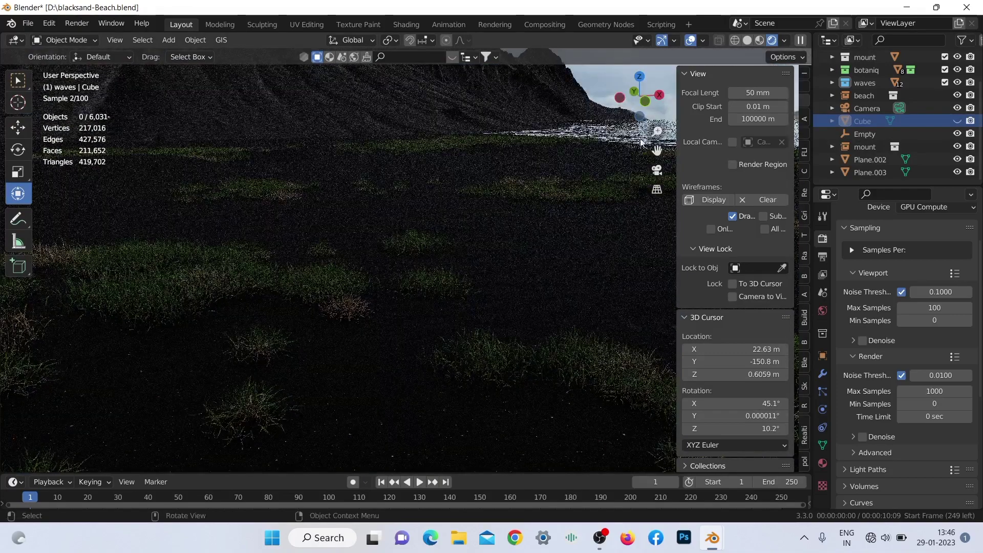
left_click_drag(634, 91, 589, 144)
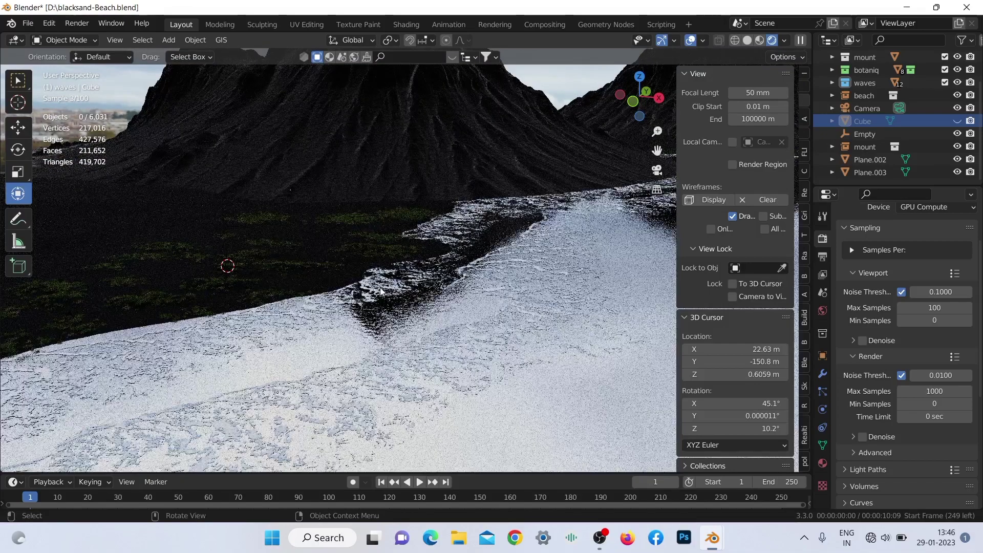
Step: Hide the waves collection from the viewport
left_click(380, 291)
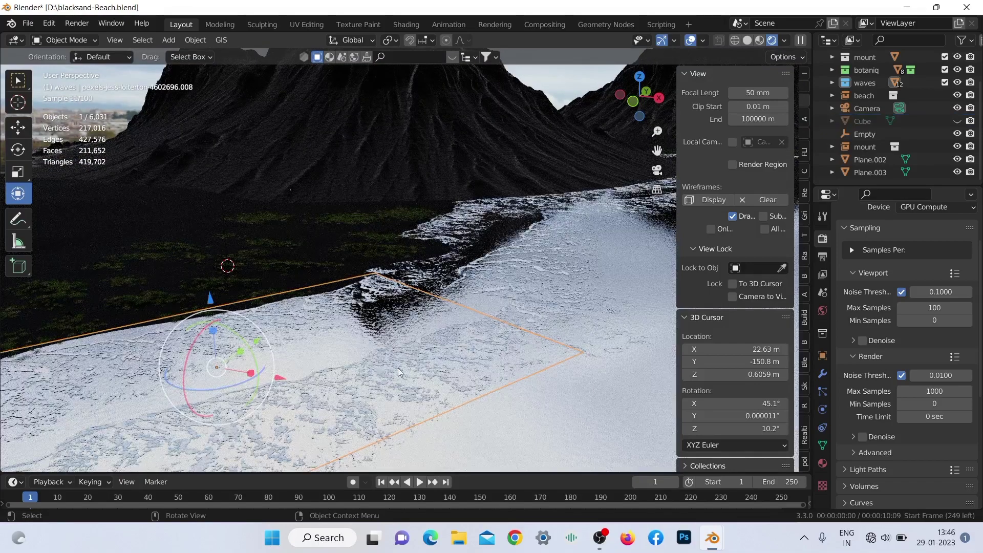
left_click(554, 287)
left_click(490, 193)
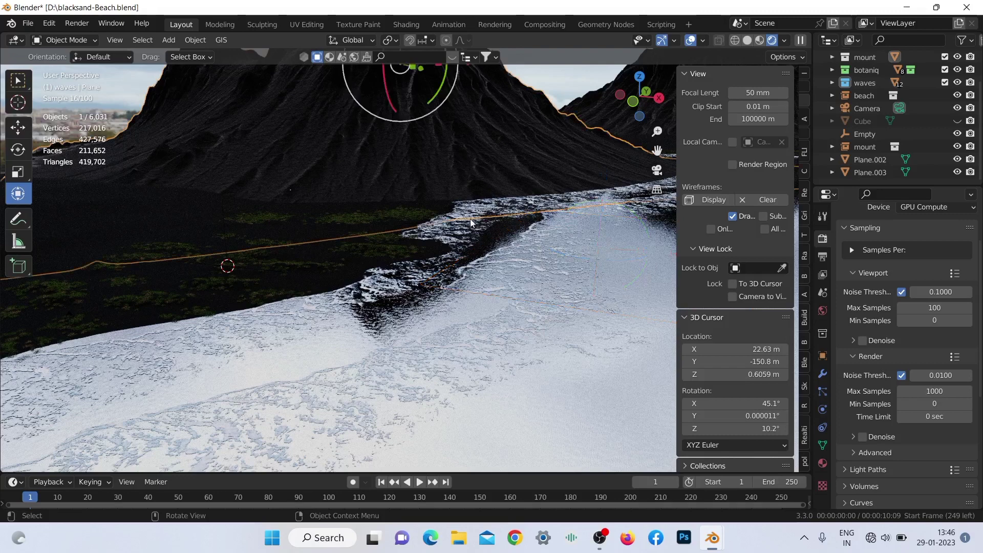
left_click(470, 219)
scroll(852, 102, "up", 3)
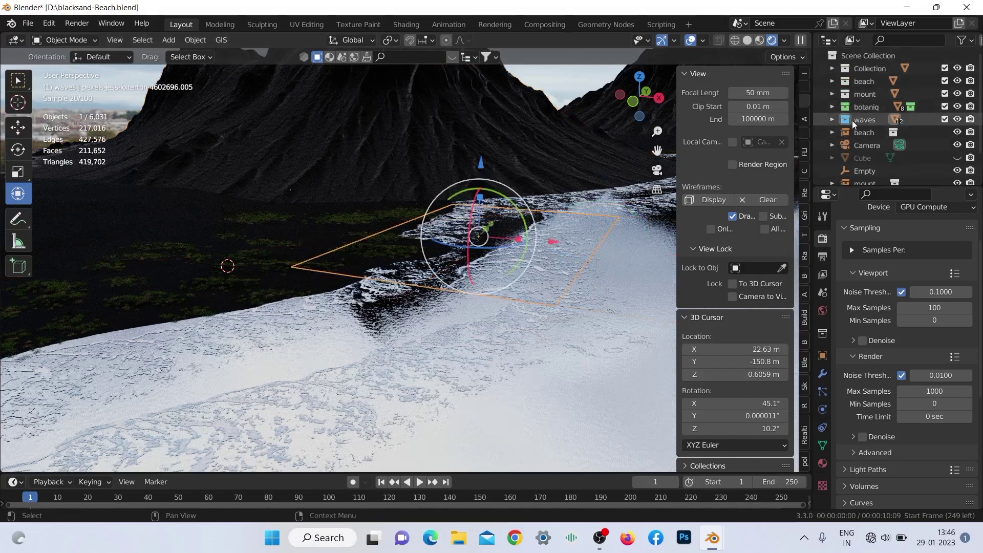
left_click(830, 120)
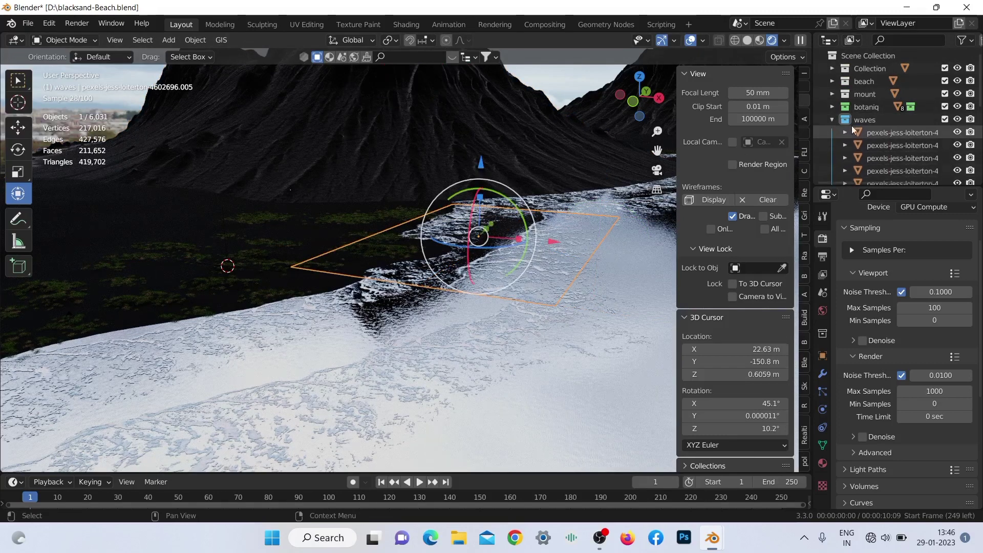
left_click(830, 120)
left_click(957, 119)
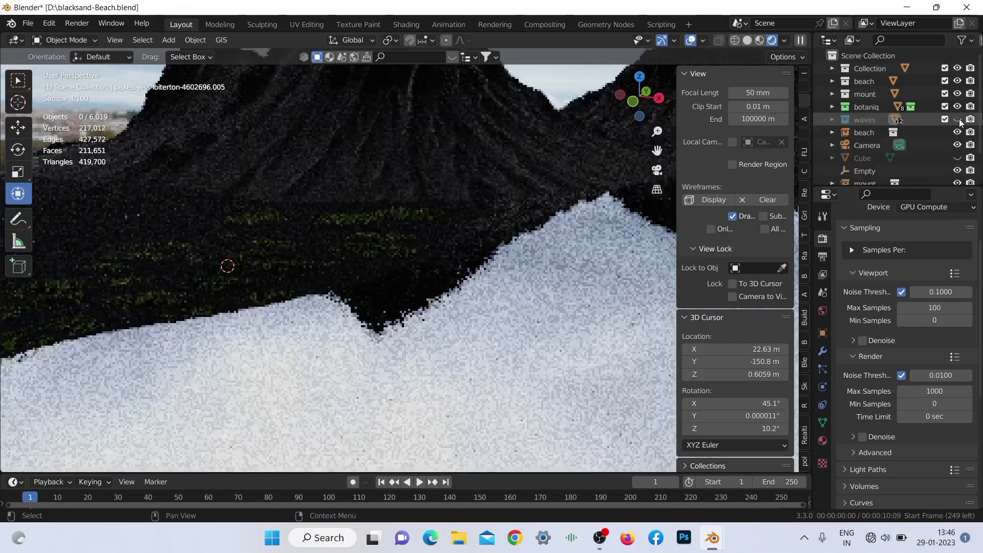
Step: Hide the water plane Plane.002 and select the floor plane Plane.003
left_click(461, 334)
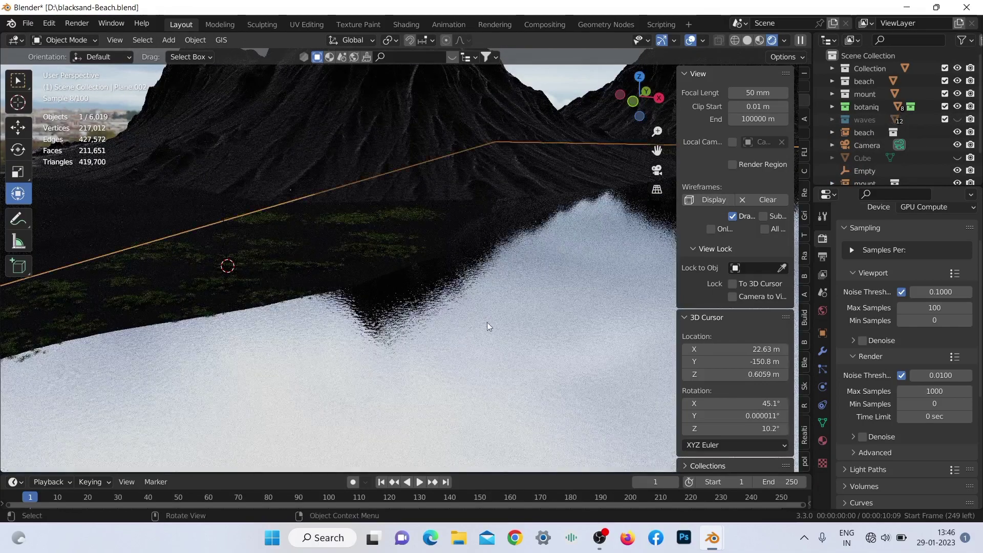
scroll(917, 130, "down", 3)
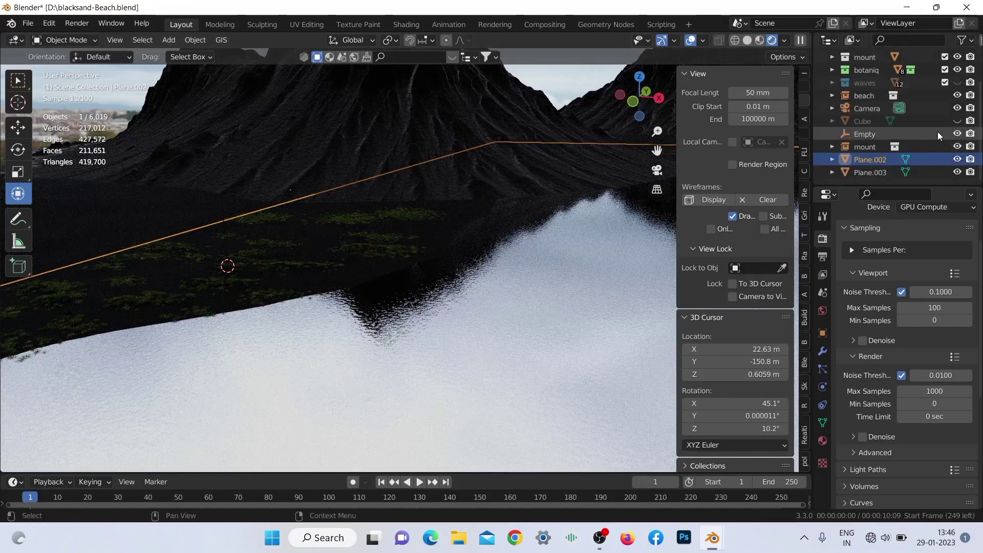
left_click(957, 160)
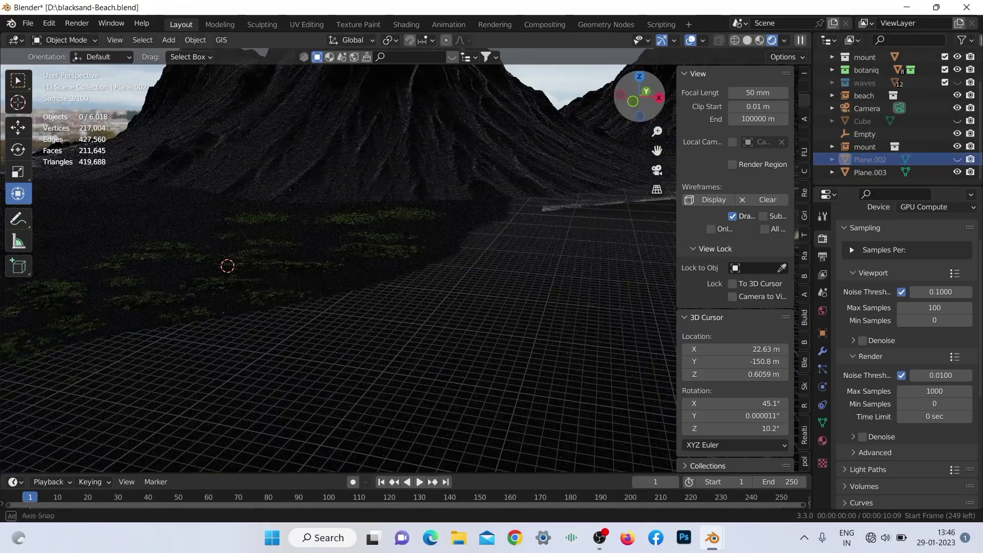
mouse_move(640, 97)
left_mouse_down()
mouse_move(627, 103)
mouse_move(648, 98)
left_mouse_up()
scroll(638, 97, "down", 6)
left_click(491, 374)
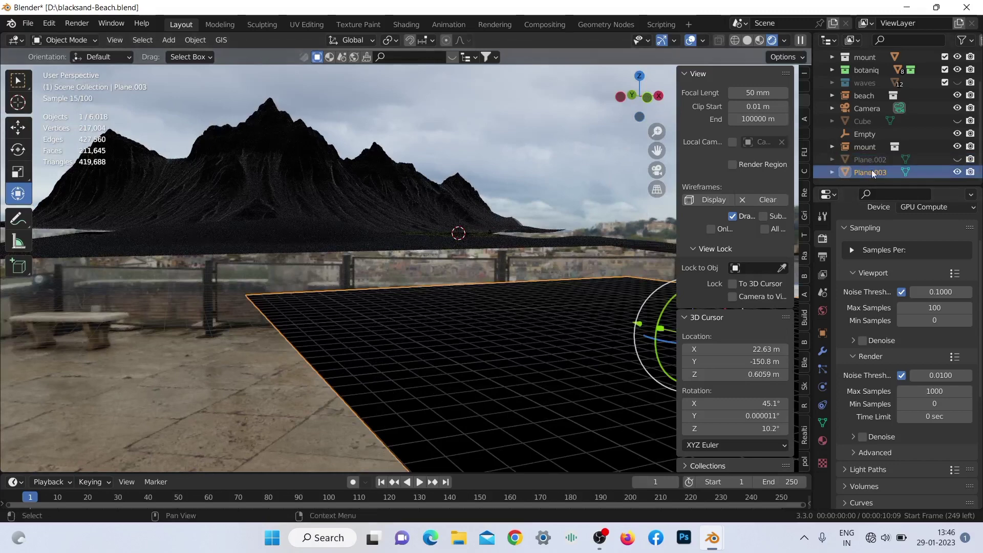
Step: Check Plane.003's black material, then hide the floor plane with H
left_click(823, 440)
scroll(924, 458, "down", 3)
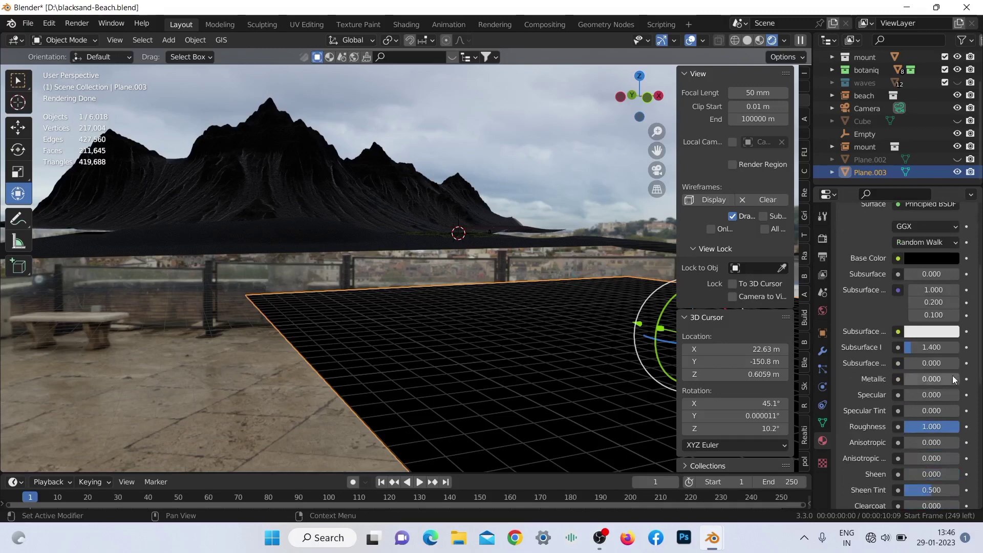
scroll(917, 329, "up", 3)
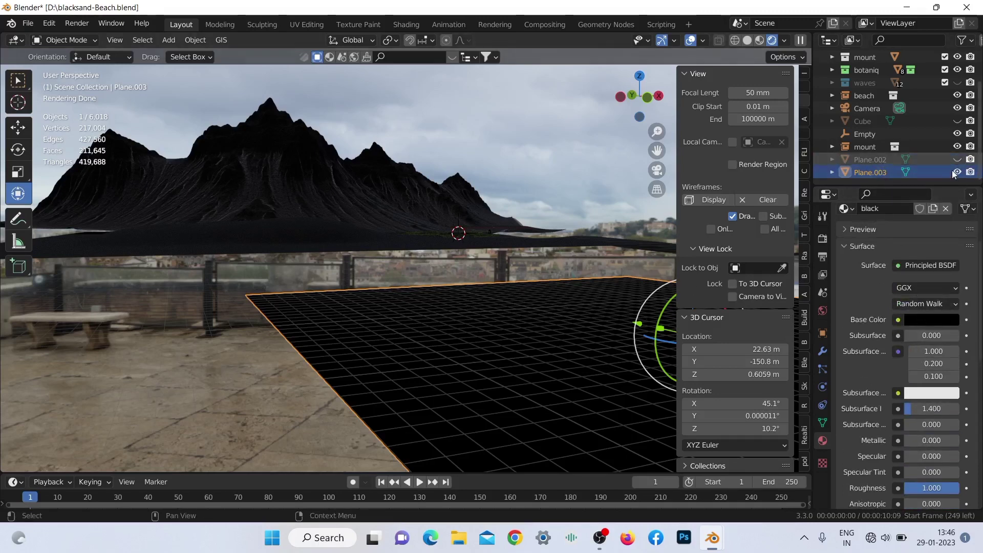
key("h")
left_click_drag(645, 97, 635, 115)
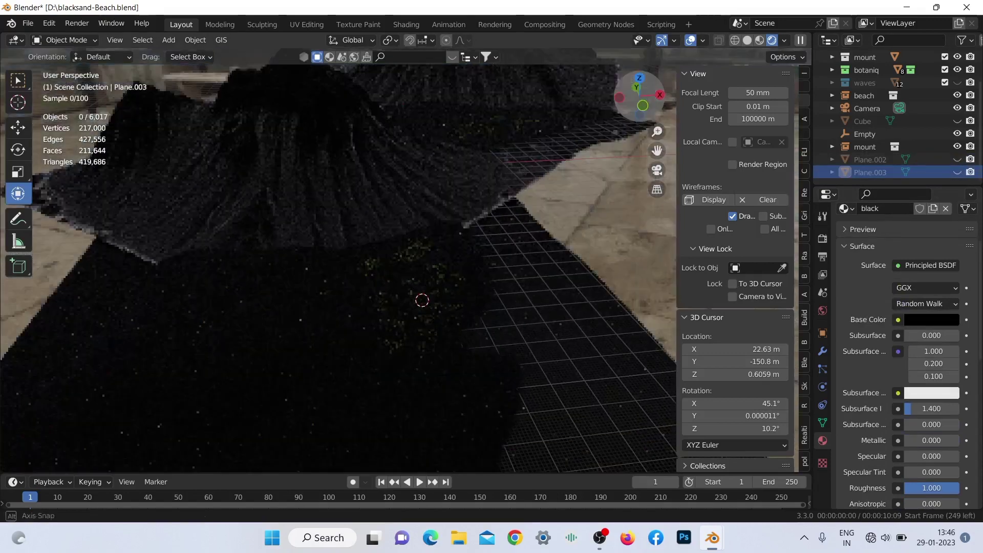
scroll(577, 255, "down", 3)
Step: Hide the beach collection and the back mount collection
left_click(519, 328)
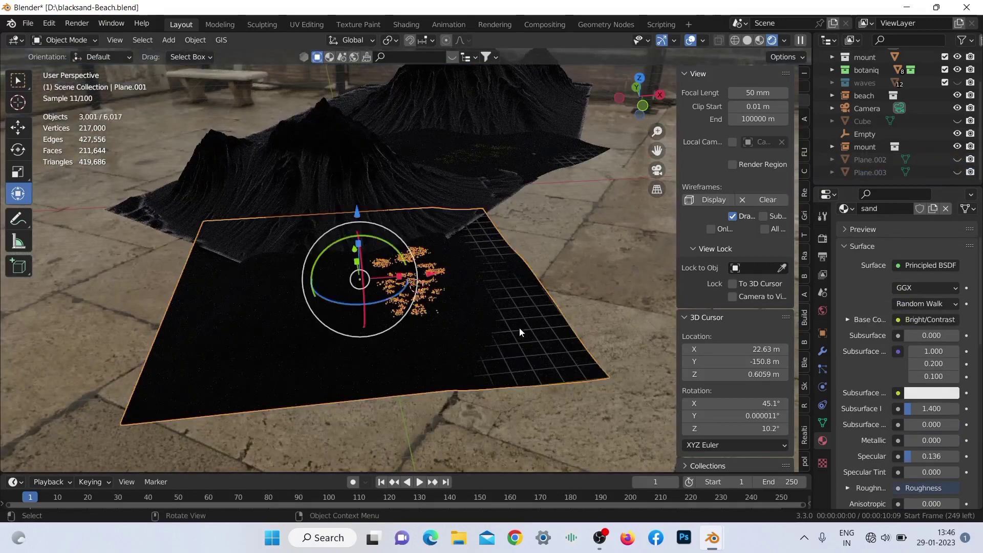
left_click(576, 160, "shift")
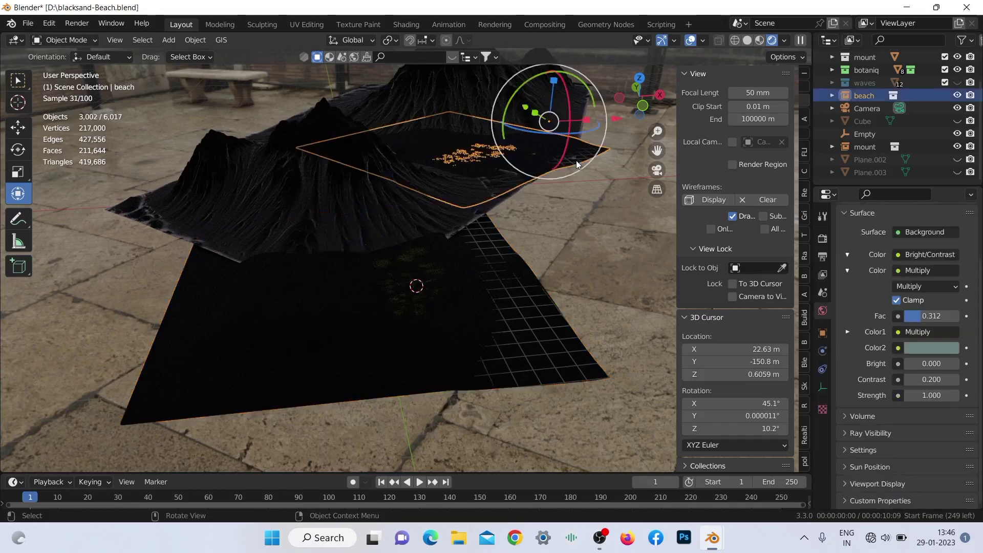
left_click(957, 95)
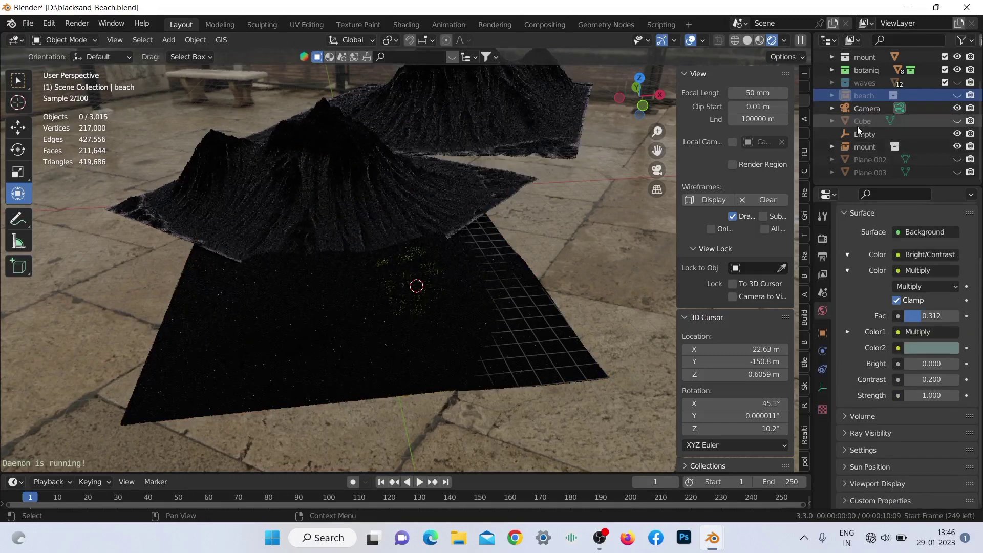
left_click(957, 146)
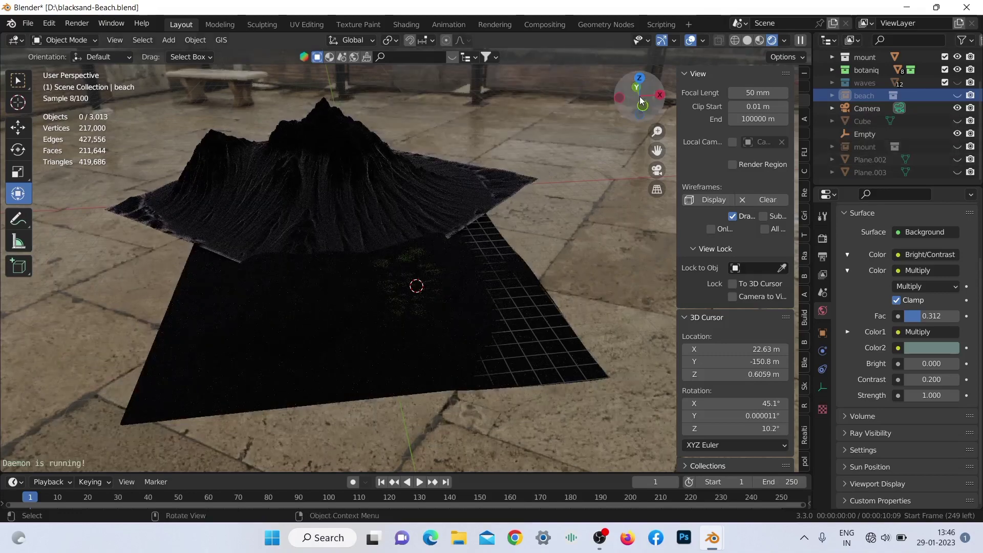
Step: Frame the remaining mountain and turn off the Floor grid overlay
left_click_drag(640, 97, 511, 161)
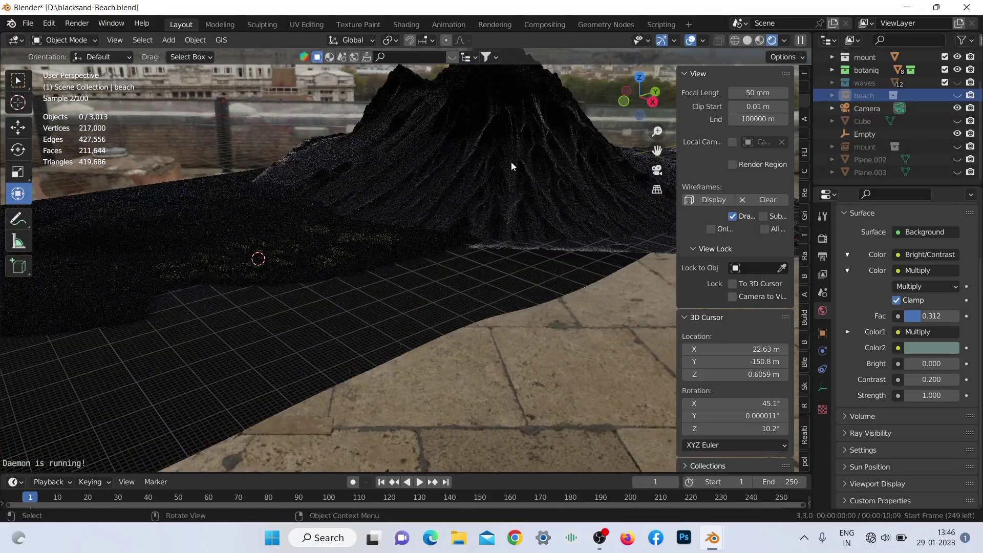
left_click(512, 161)
key("KP_Decimal")
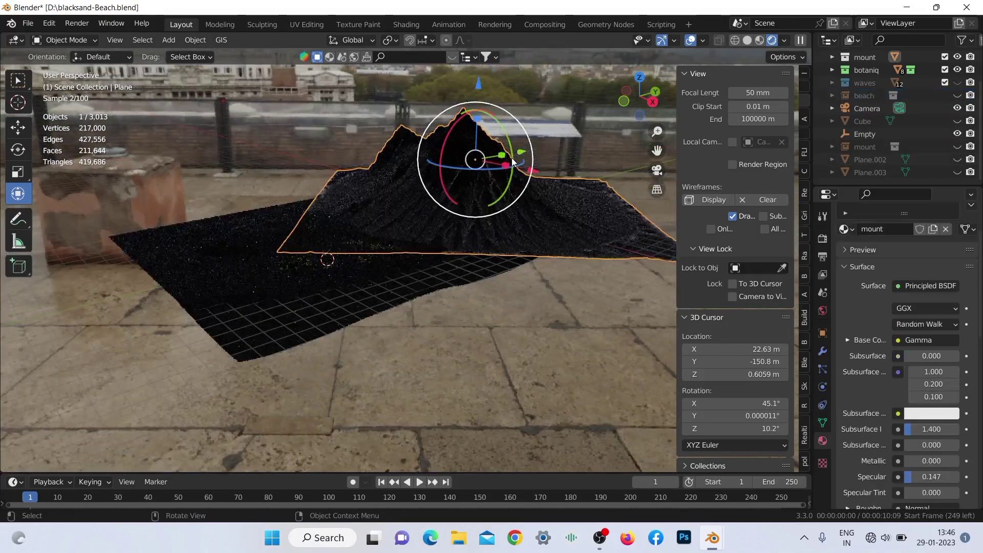
left_click(704, 40)
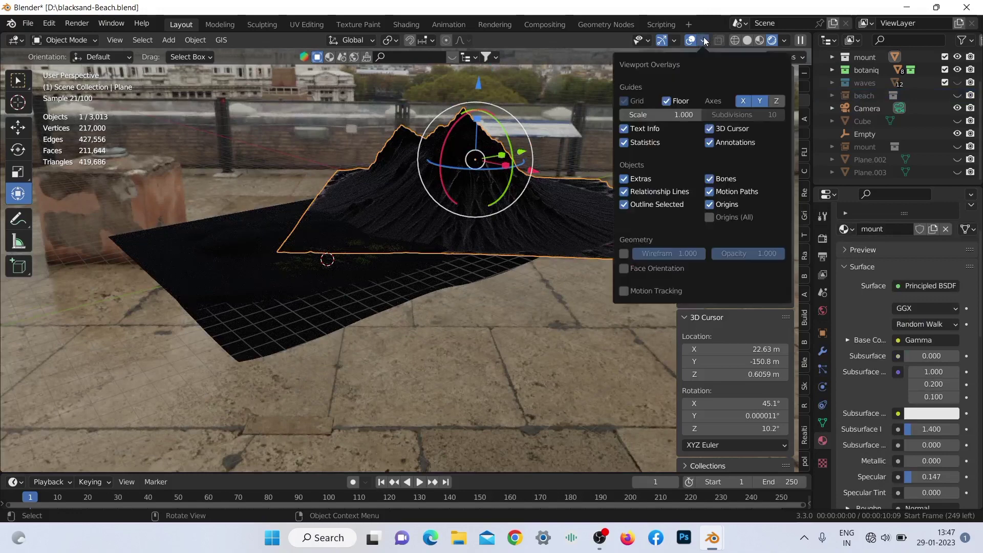
left_click(666, 101)
left_click(557, 97)
scroll(558, 113, "up", 3)
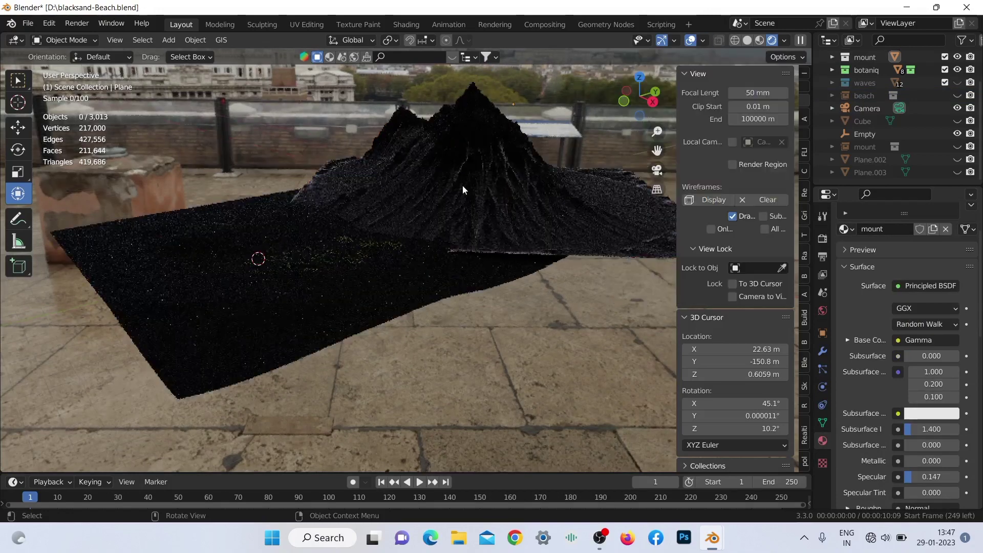
Step: Select the sand plane Plane.001 and bring up its modifier stack
scroll(375, 270, "up", 2)
left_click(374, 271)
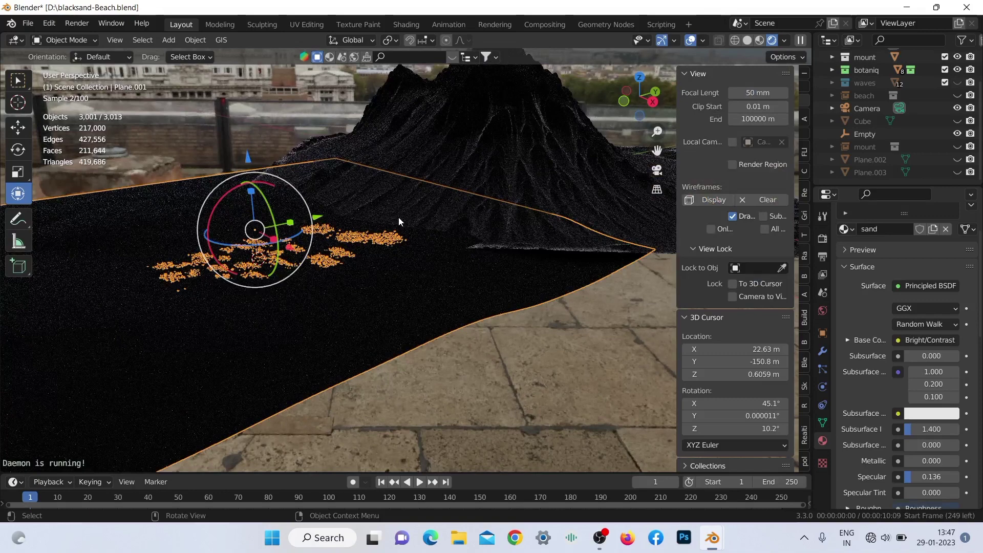
scroll(398, 217, "down", 2)
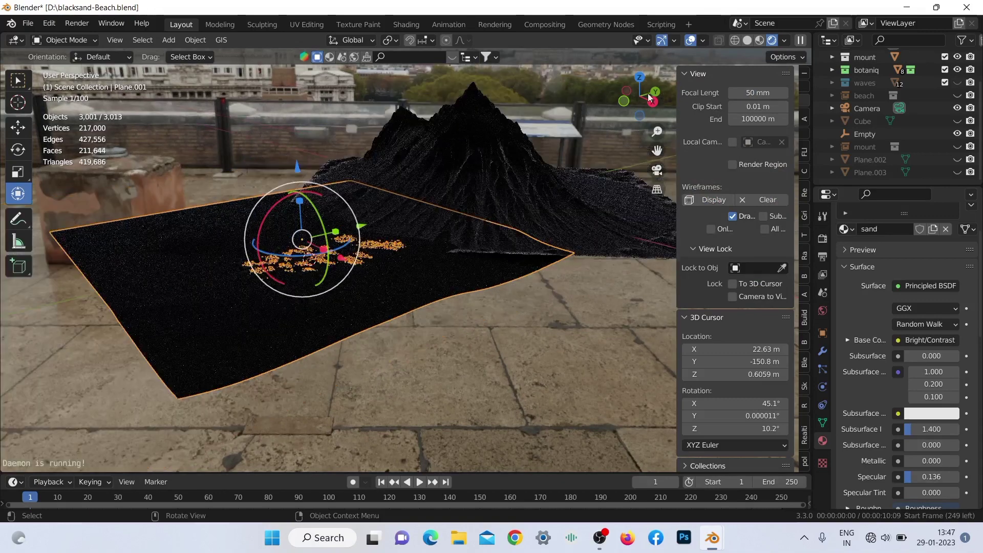
left_click_drag(649, 98, 643, 135)
scroll(439, 311, "up", 5)
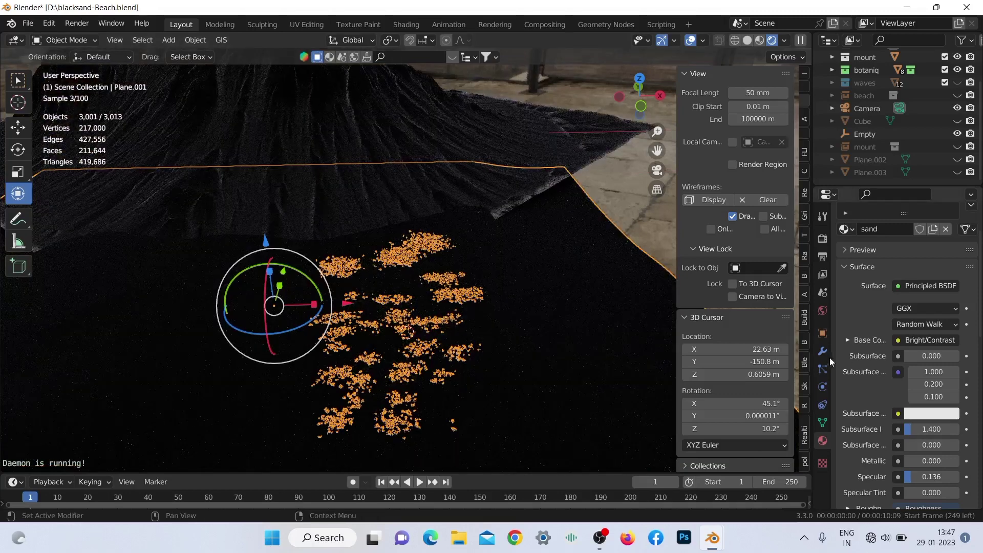
left_click(822, 370)
left_click(822, 351)
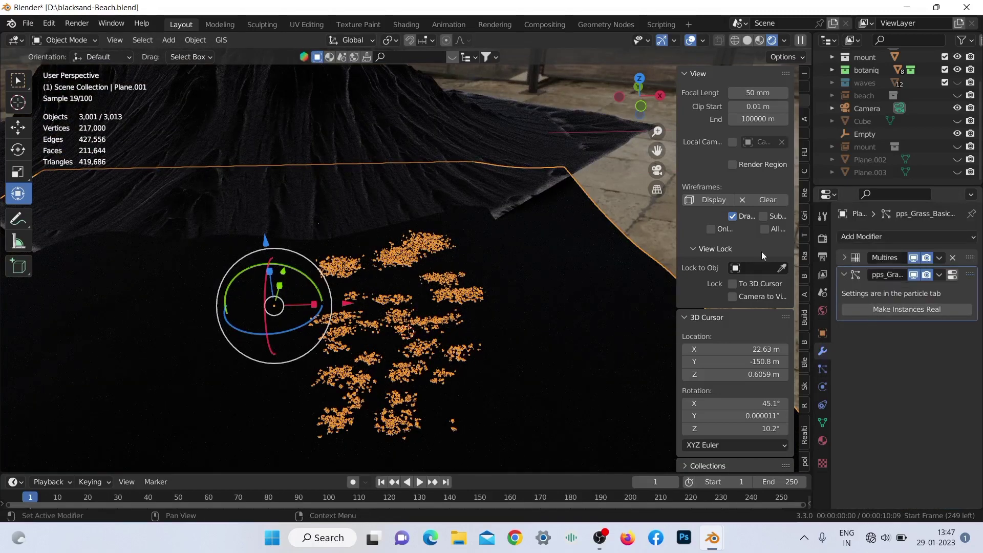
mouse_move(634, 109)
left_mouse_down()
mouse_move(647, 98)
mouse_move(633, 126)
left_mouse_up()
scroll(636, 104, "down", 6)
scroll(435, 199, "up", 3)
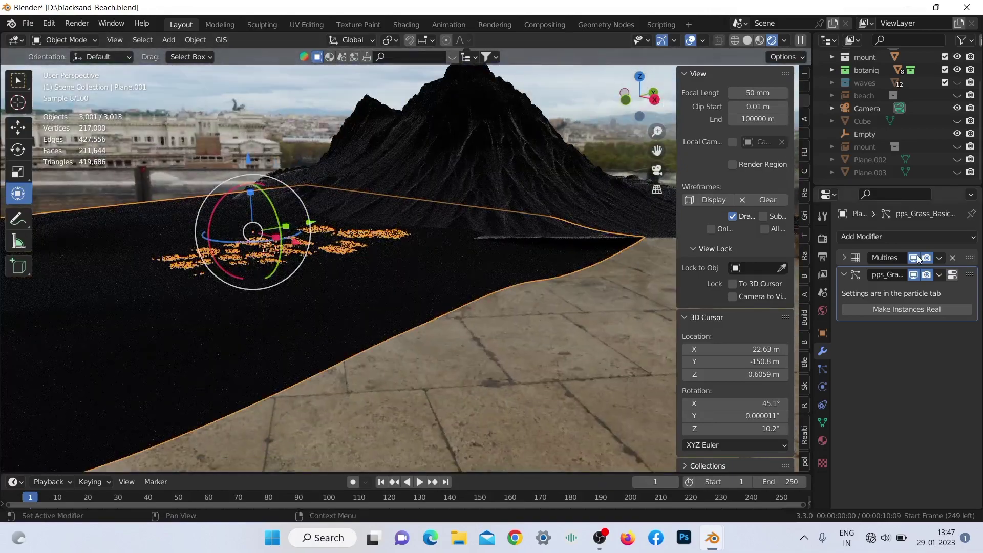
Step: Switch off viewport display of the Multires and pps_Grass modifiers, removing the grass clumps
left_click(914, 258)
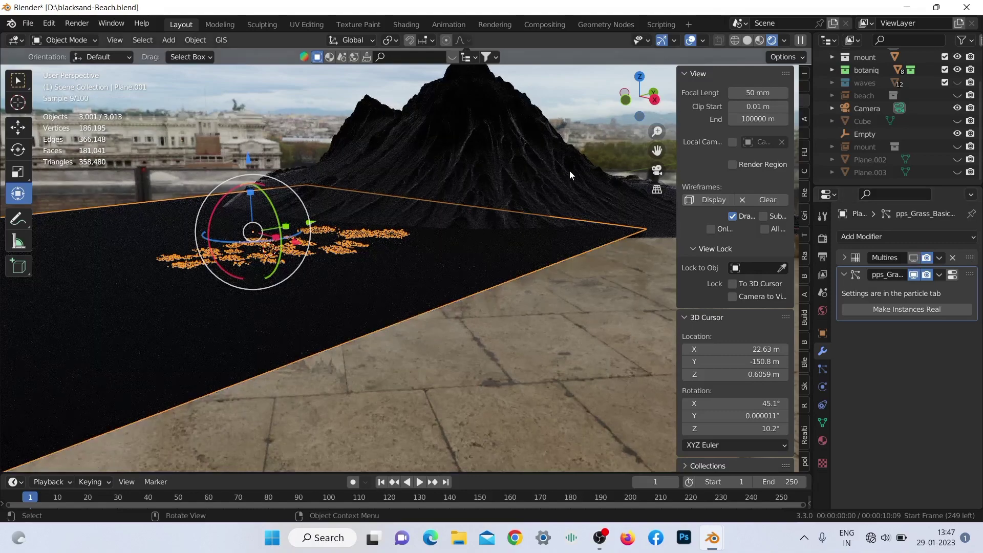
scroll(569, 170, "down", 4)
left_click_drag(634, 107, 660, 125)
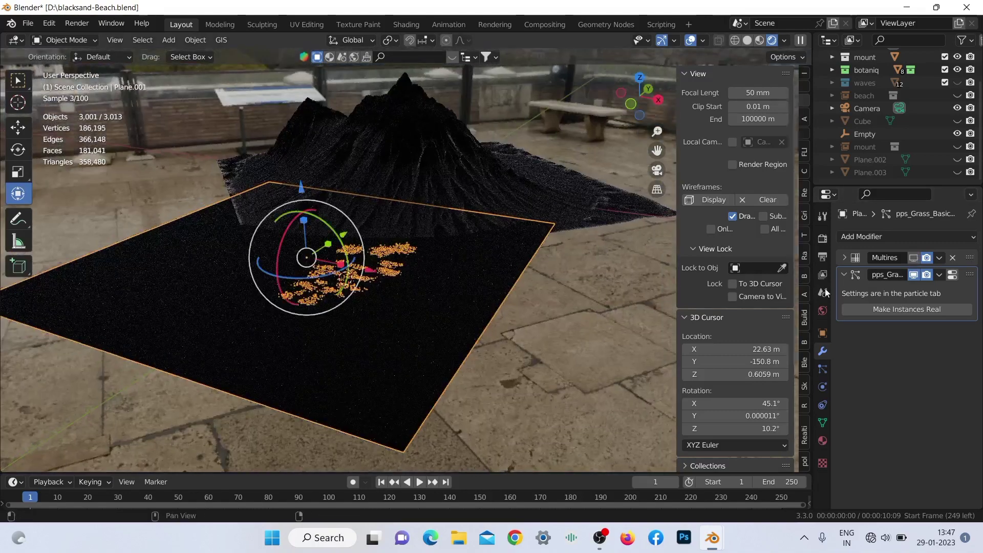
left_click(914, 275)
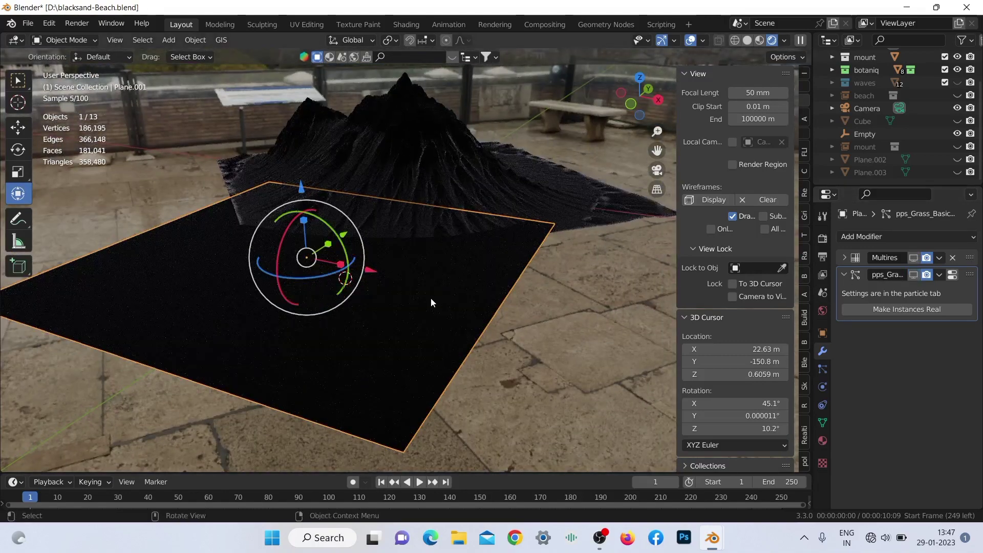
scroll(431, 303, "up", 3)
Step: Select the mountain Plane and inspect its Displace modifier's height-map texture
left_click(449, 158)
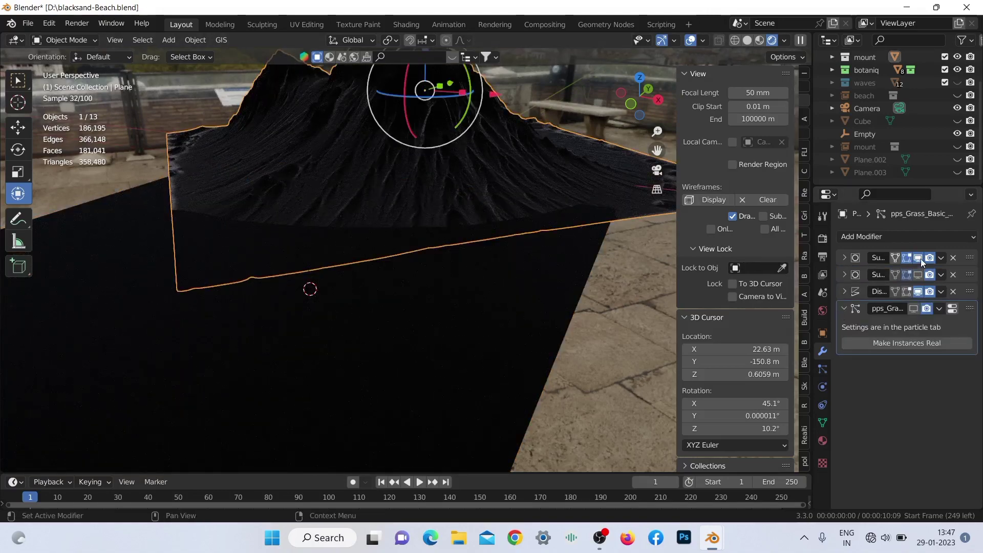
left_click(845, 292)
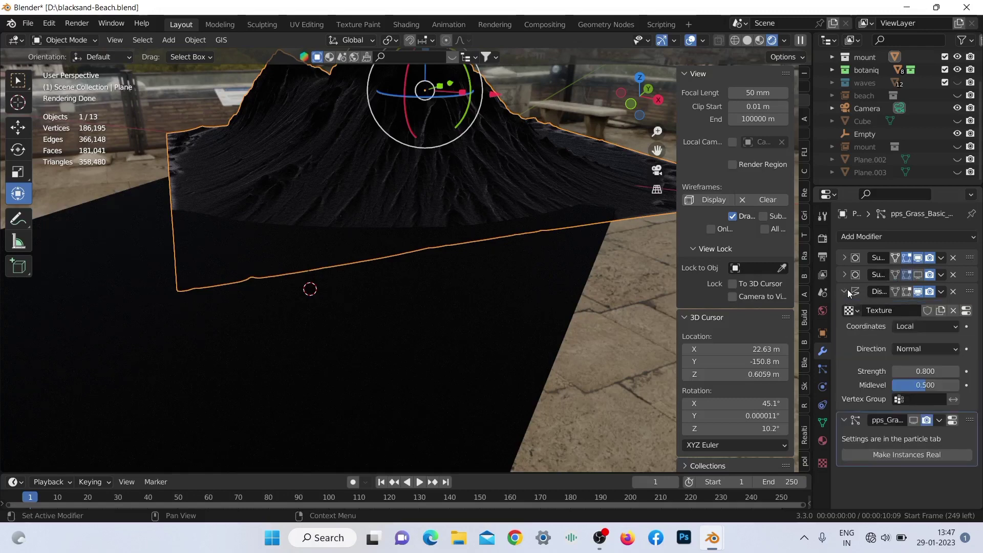
left_click(966, 310)
scroll(927, 349, "down", 2)
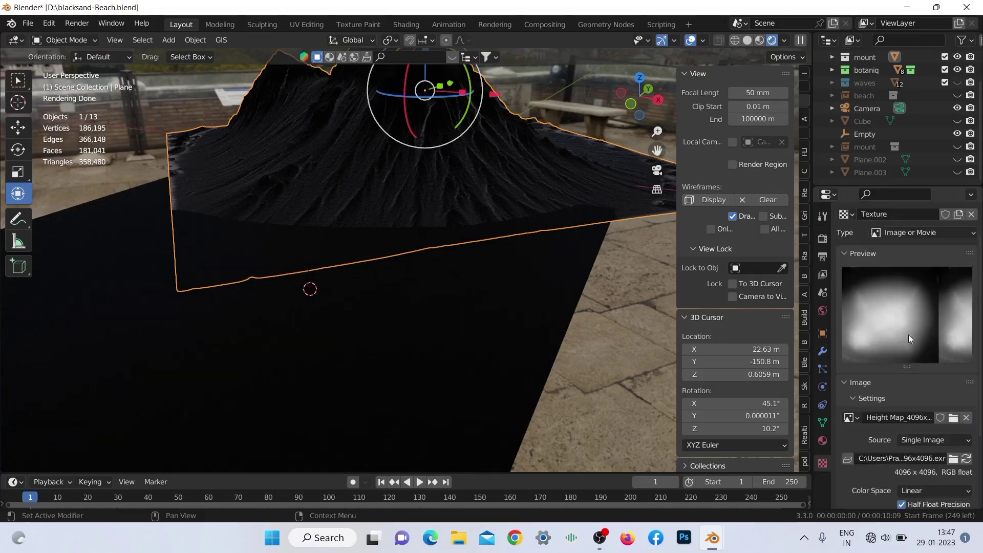
Step: Frame the mountain from the front and switch to the Shading workspace
left_click_drag(635, 199, 644, 157)
left_click_drag(657, 151, 659, 158)
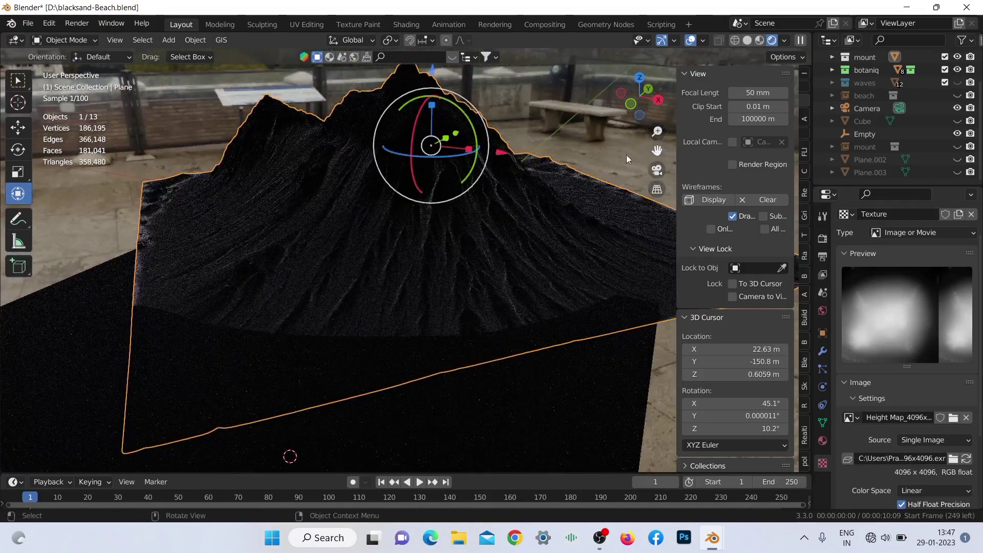
scroll(501, 160, "up", 2)
left_click_drag(636, 102, 650, 103)
middle_click_drag(543, 118, 435, 51)
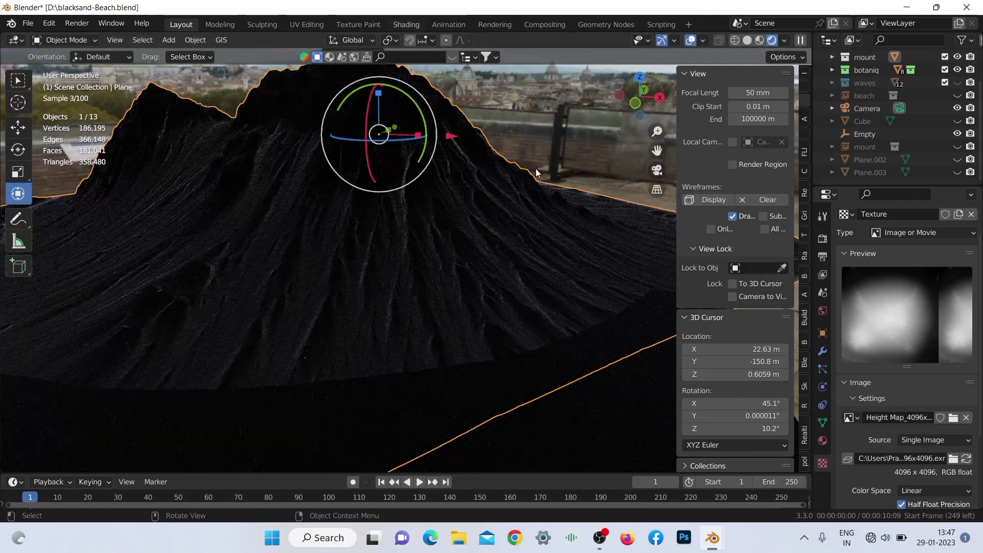
key("ctrl+Page_Down")
key("ctrl+Page_Down")
key("ctrl+Page_Down")
key("ctrl+Page_Down")
key("ctrl+Page_Down")
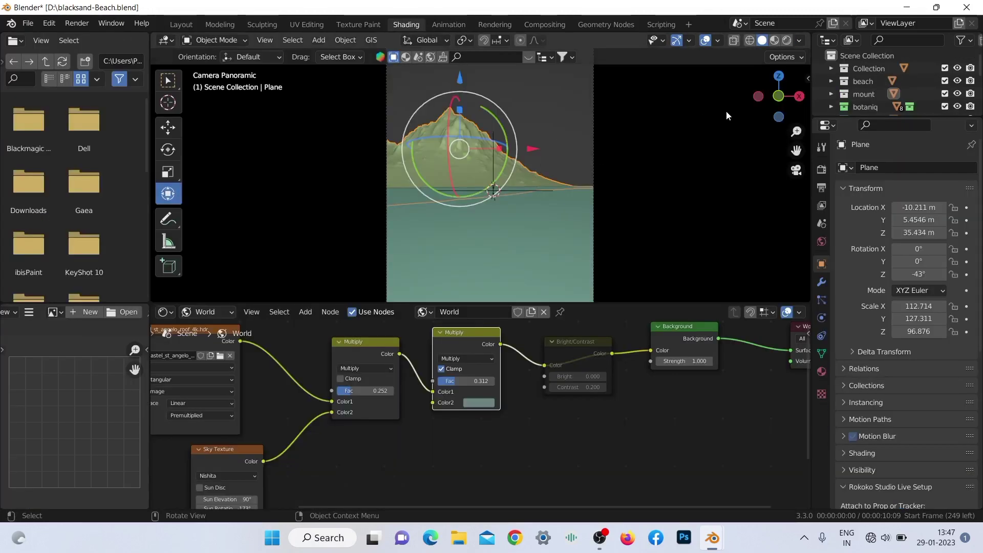
Step: Enable viewport display of Plane.001's pps_Grass modifier so the grass appears
middle_click_drag(726, 116, 684, 152)
left_click(597, 203)
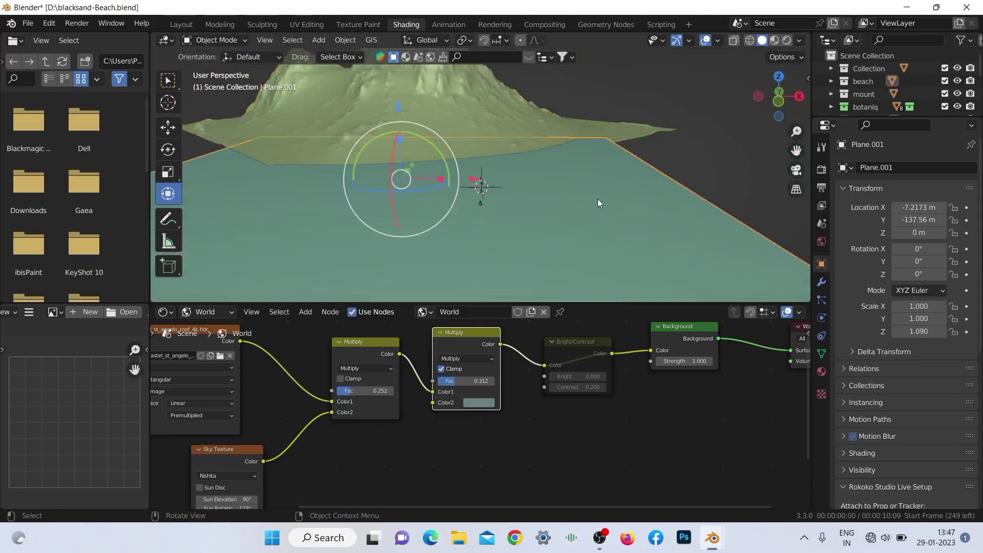
left_click(821, 282)
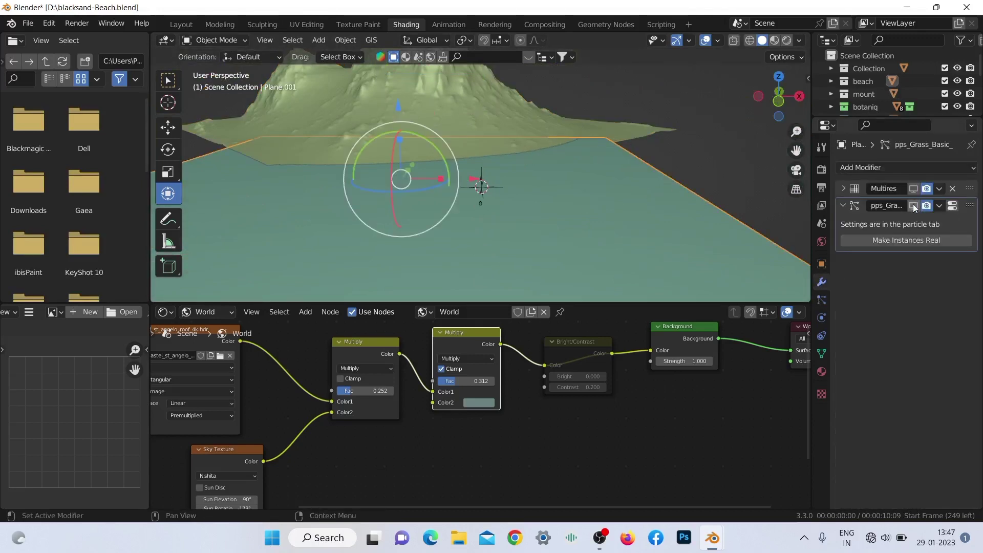
left_click(915, 207)
Step: Orbit over the beach and select the grass object
left_click_drag(774, 98, 717, 97)
scroll(778, 85, "up", 7)
left_click_drag(782, 86, 819, 106)
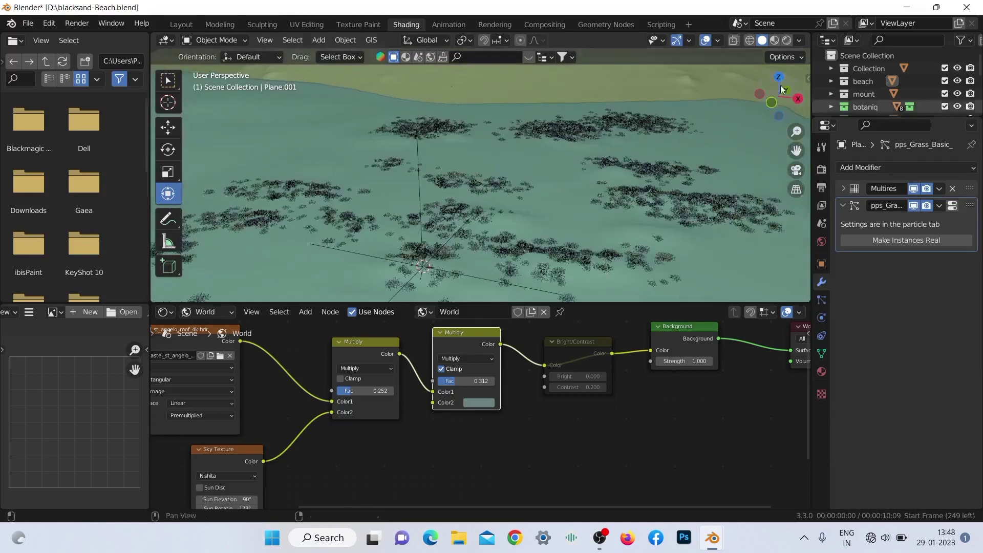
left_click(778, 245)
scroll(510, 405, "down", 2)
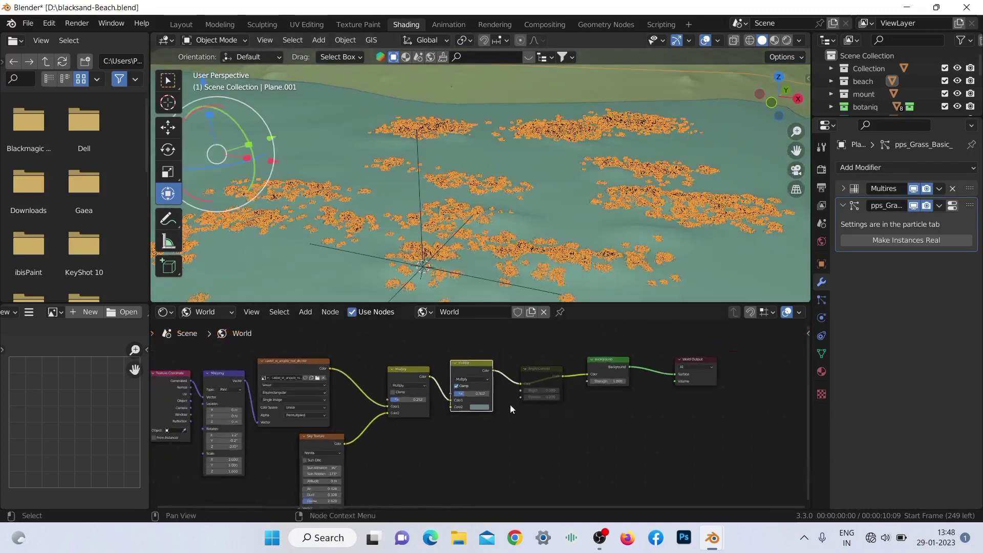
Step: Show the castel_st_angelo_roof_4k.hdr environment image in a widened Image Editor
left_click(199, 316)
left_click(479, 348)
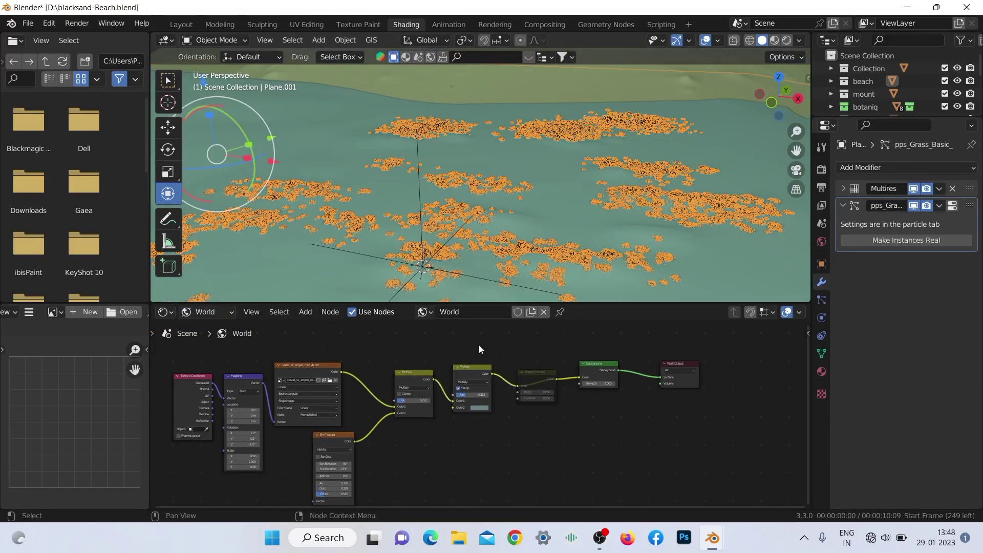
scroll(478, 345, "up", 2)
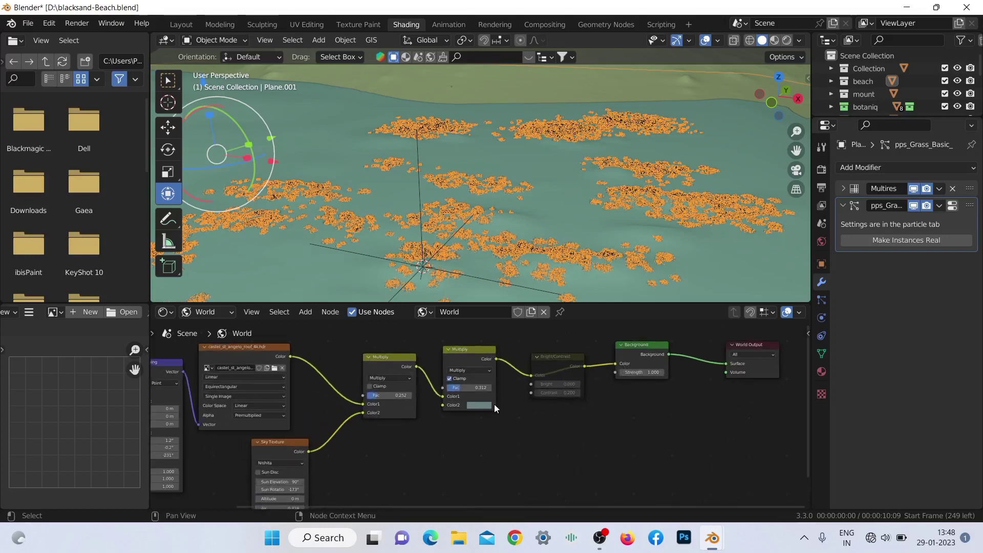
scroll(465, 404, "down", 2)
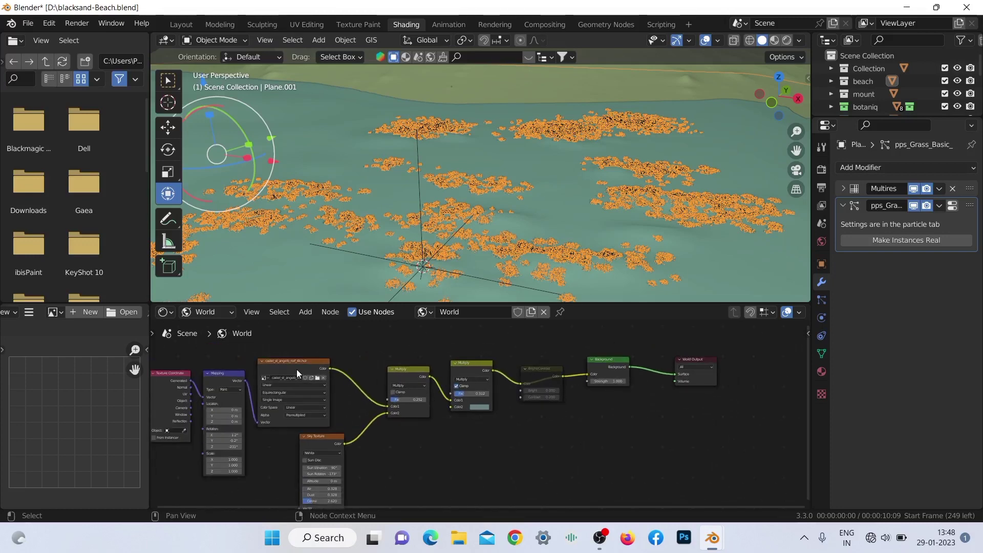
left_click(296, 370)
scroll(60, 391, "down", 3)
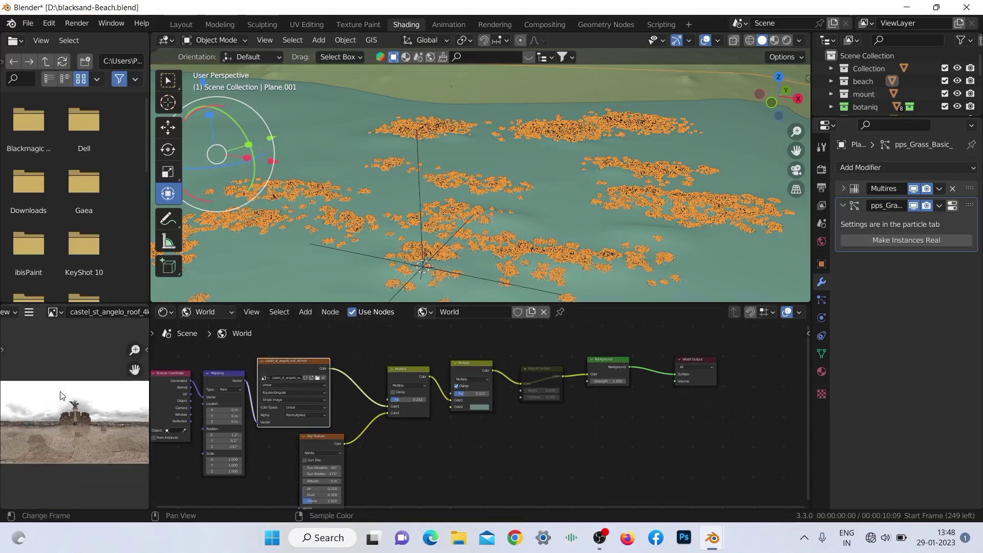
scroll(80, 392, "up", 2)
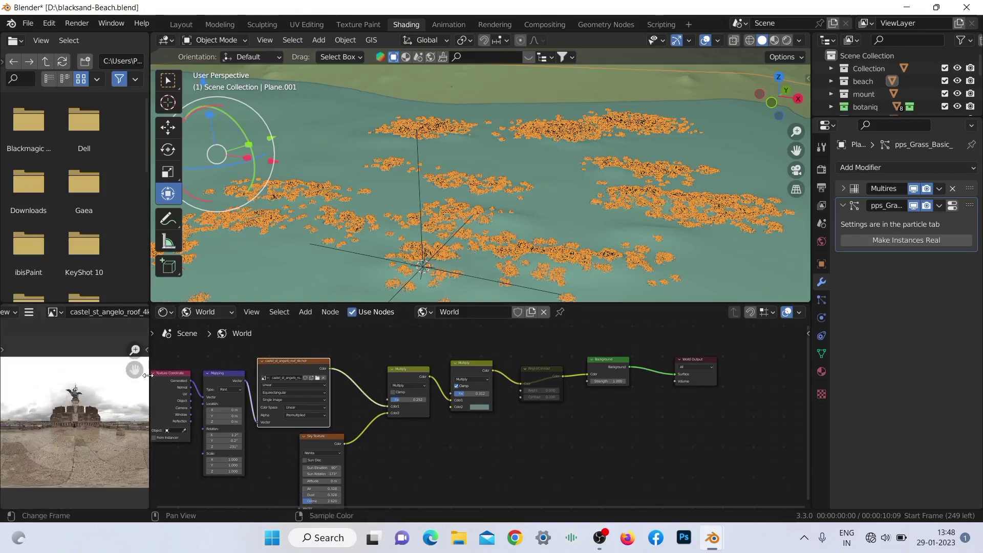
left_click_drag(147, 376, 179, 347)
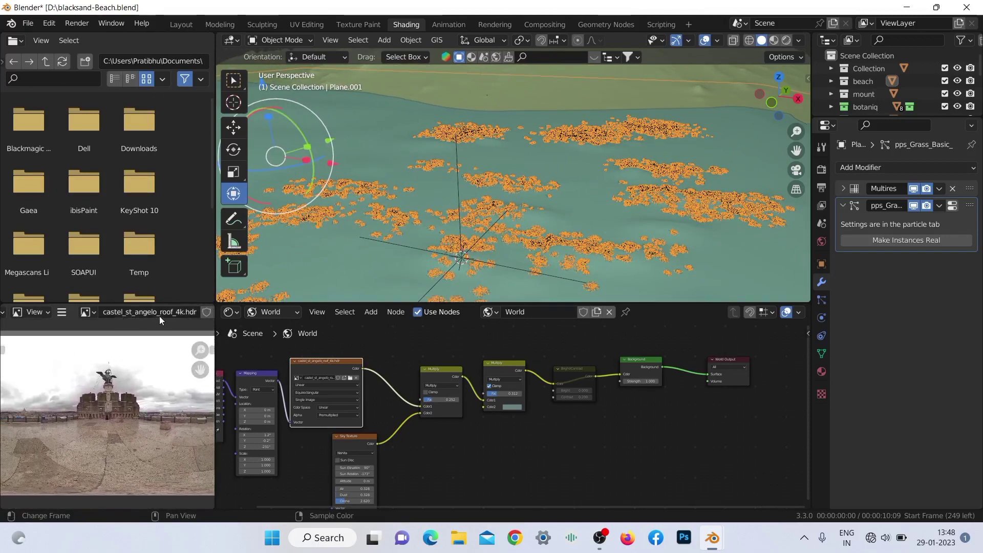
Step: Orbit around the beach to face the mountain and select it
middle_click_drag(568, 205, 594, 220)
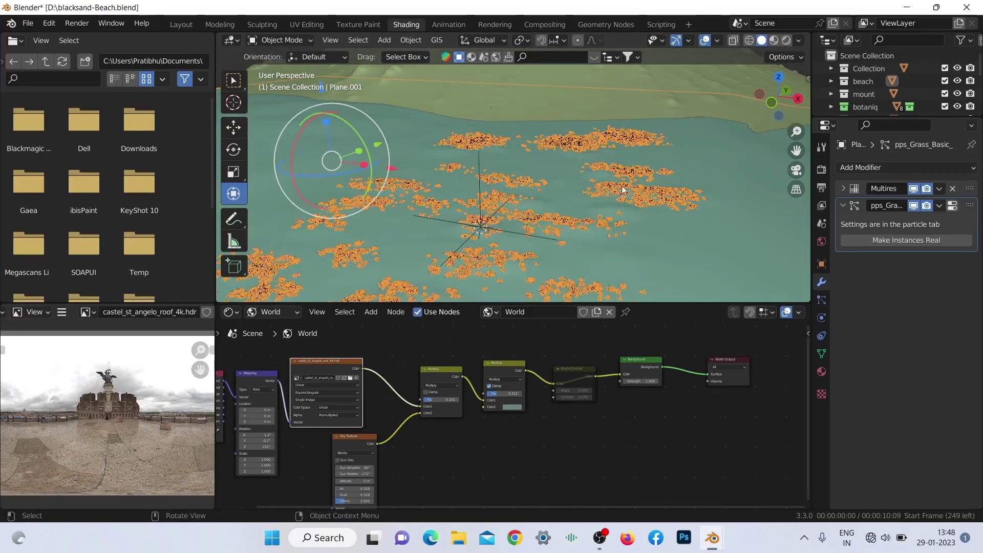
left_click_drag(778, 85, 865, 87)
left_click_drag(781, 113, 752, 160)
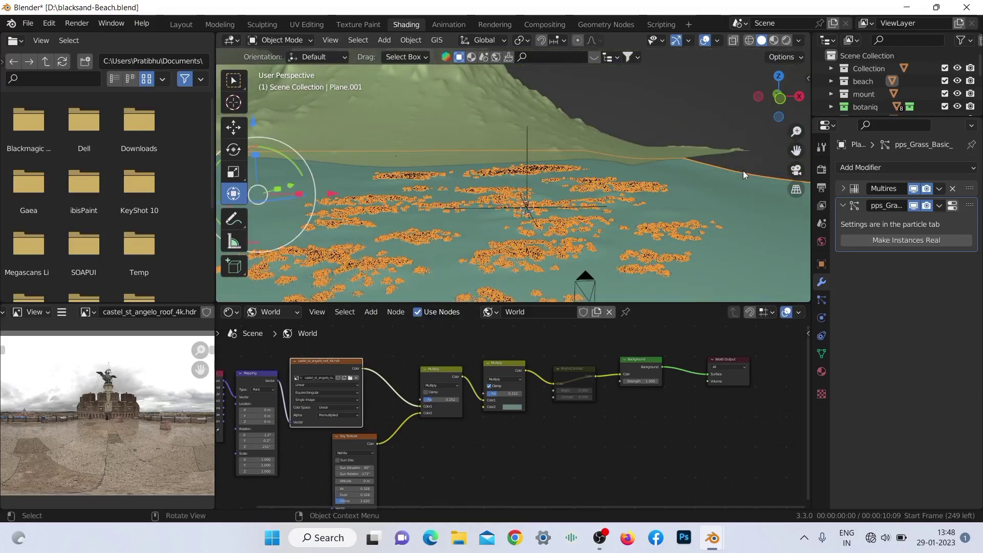
left_click(567, 120)
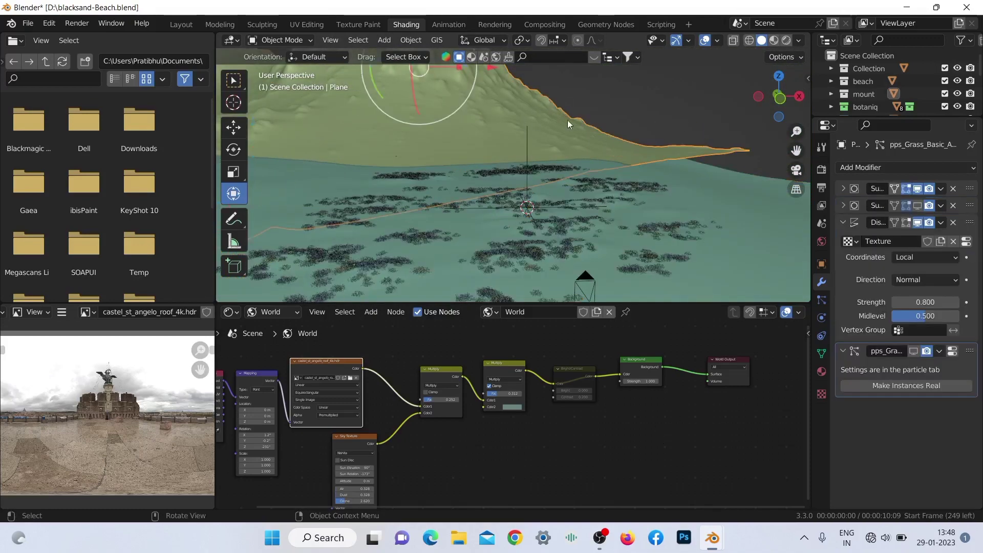
Step: Switch the Shader Editor from World to Object to show the mount material nodes
left_click(271, 312)
left_click(275, 326)
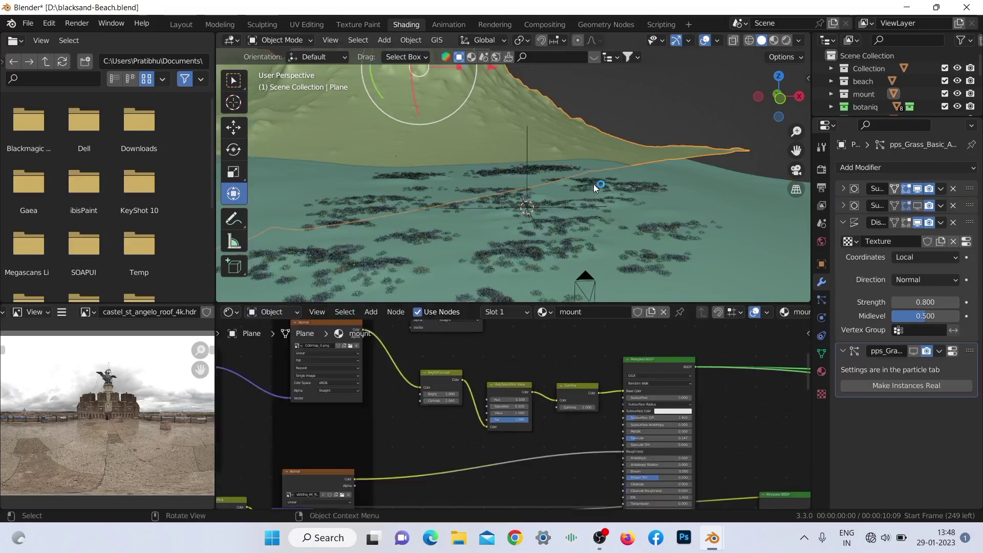
scroll(594, 183, "down", 2)
scroll(515, 404, "down", 5)
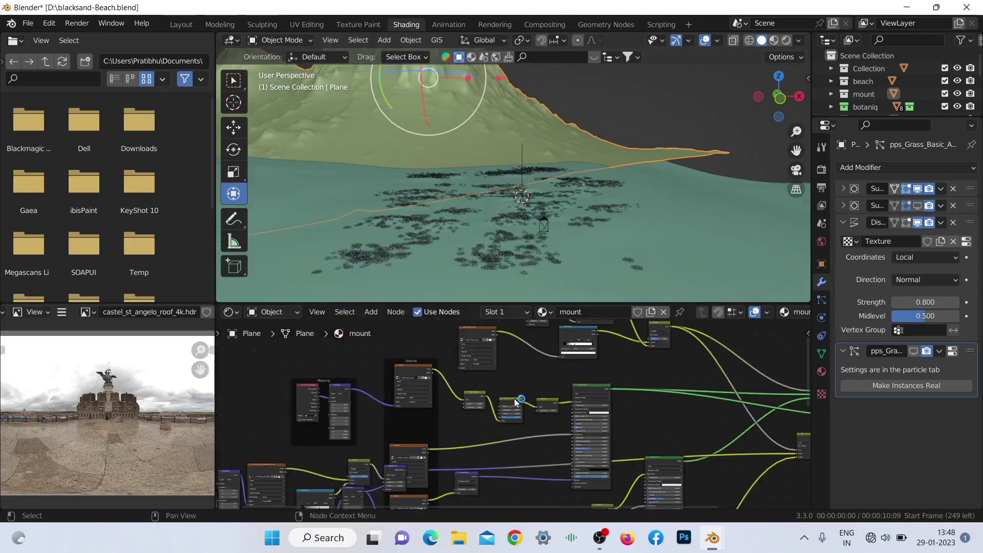
middle_click_drag(416, 378, 406, 370)
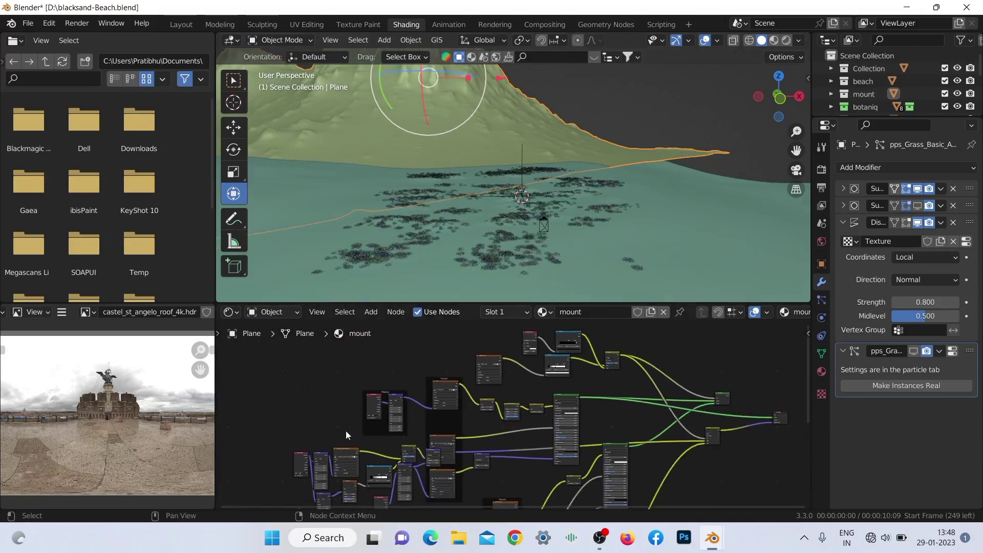
scroll(528, 419, "up", 2)
left_click_drag(803, 364, 770, 425)
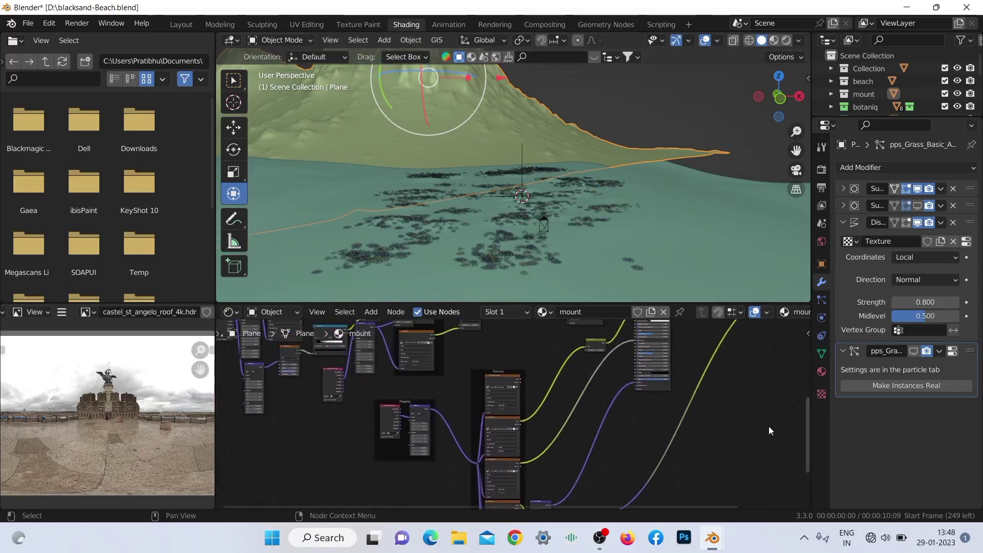
scroll(544, 390, "up", 2)
Step: Preview the sgmkajak_4K_AO.jpg texture, then the sgmkajak_4K_Albedo.jpg colour texture
left_click(482, 368)
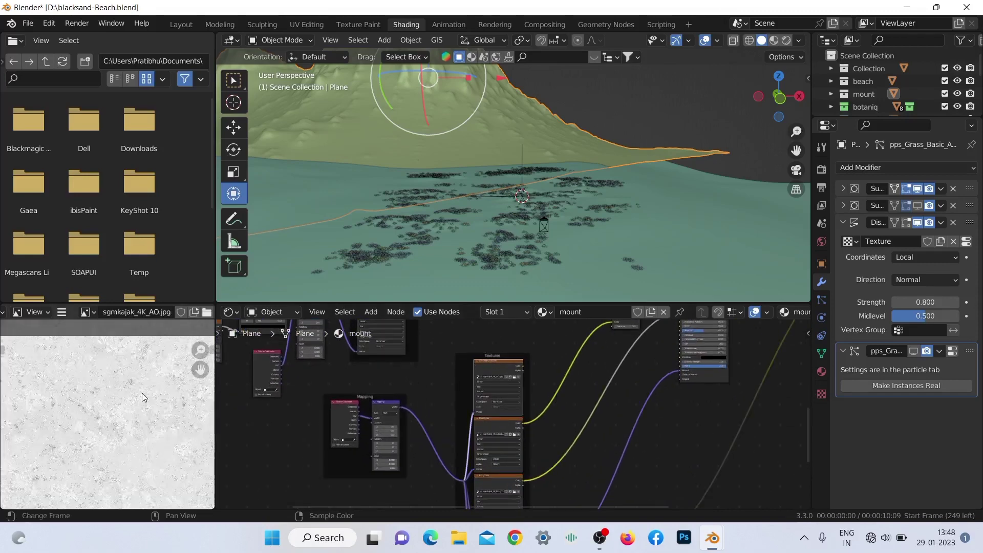
scroll(142, 392, "down", 3)
scroll(146, 391, "up", 3)
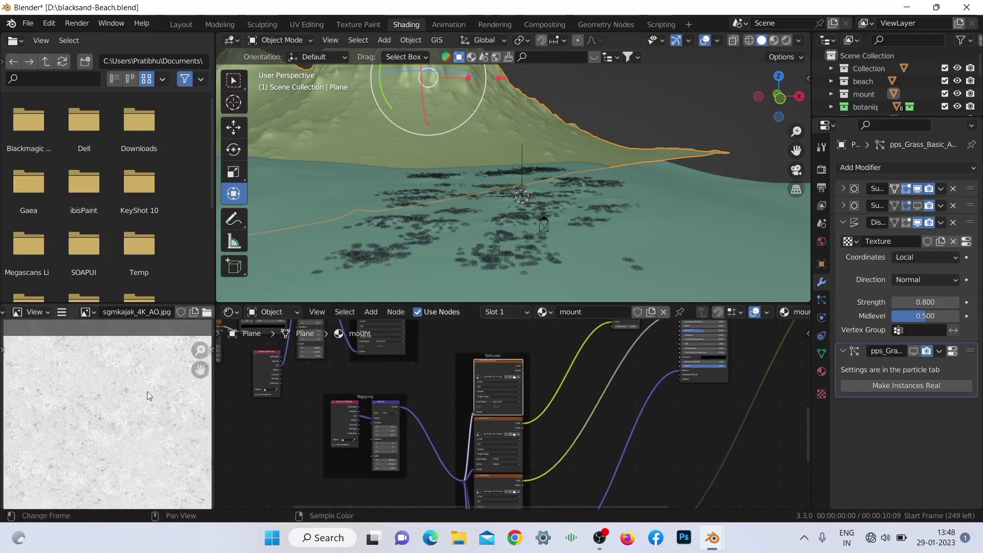
left_click(499, 420)
scroll(99, 401, "down", 3)
scroll(109, 395, "up", 3)
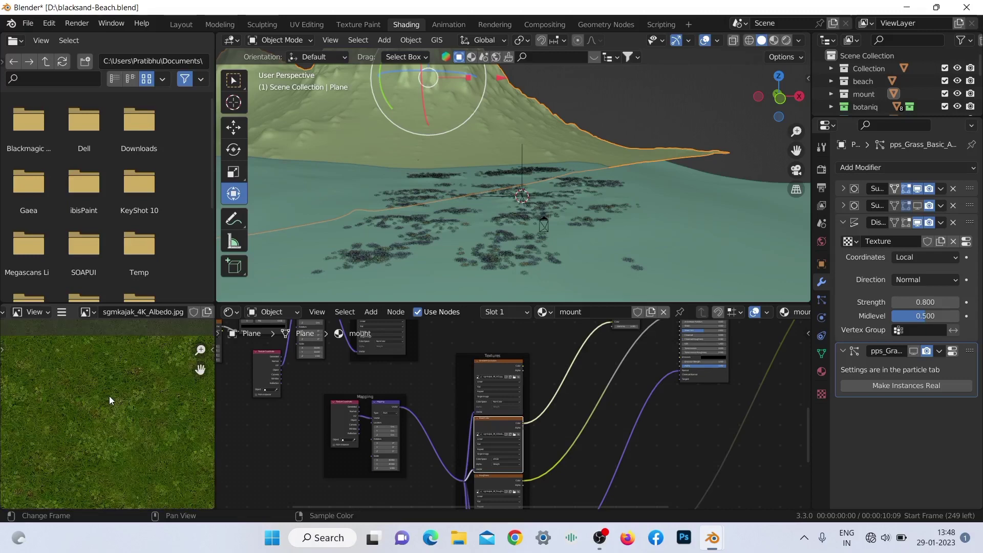
scroll(109, 395, "down", 1)
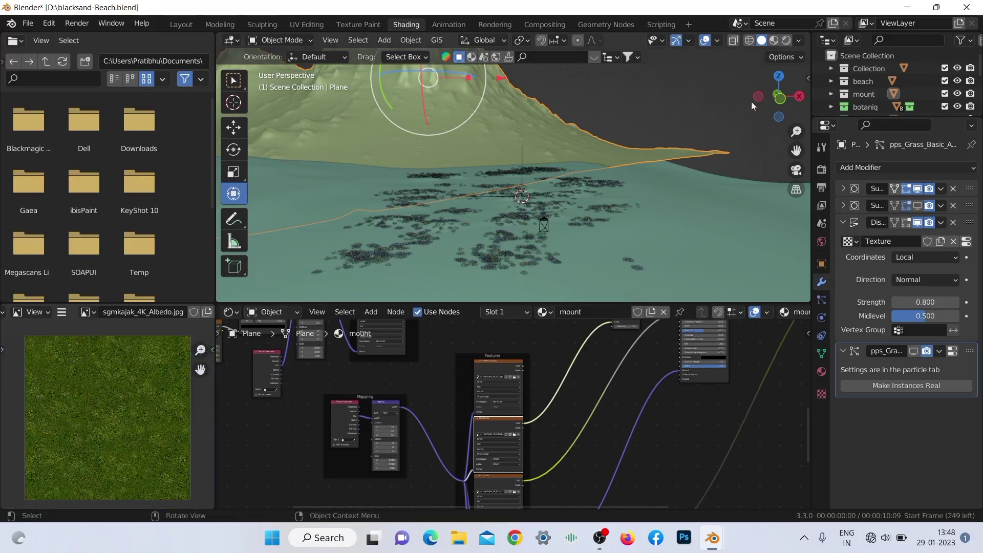
left_click_drag(779, 99, 733, 98)
left_click_drag(796, 150, 722, 225)
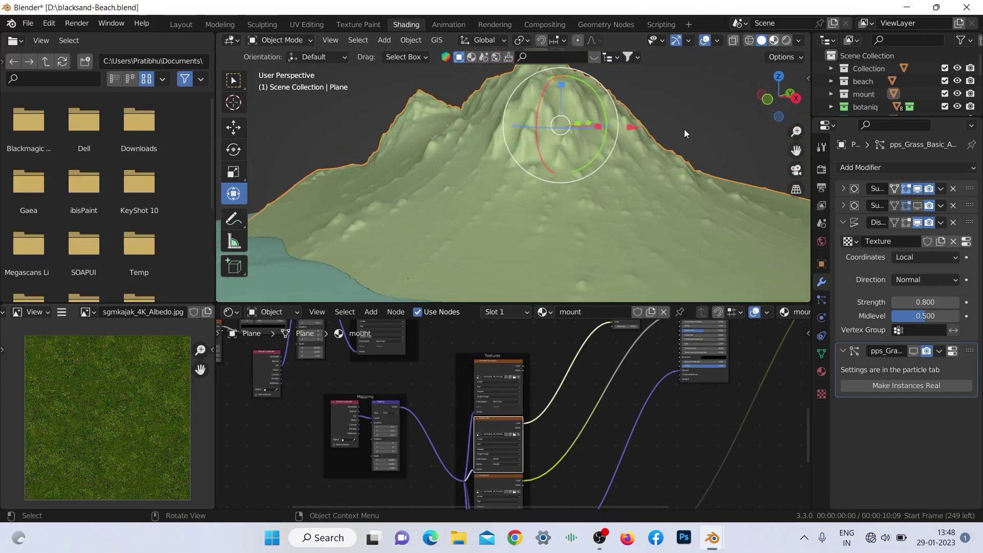
Step: Switch the viewport to Material Preview and orbit around the textured mountain
key("z")
key("2")
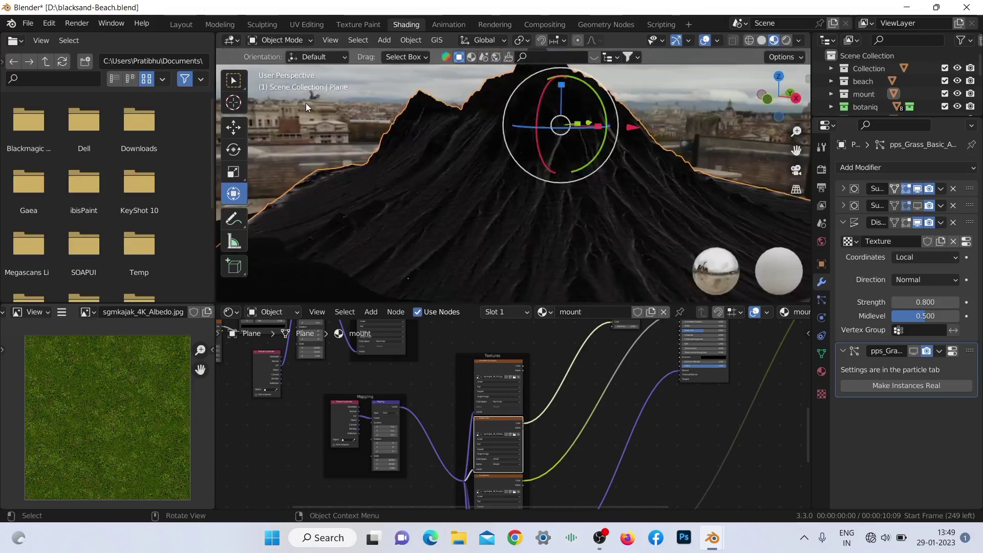
left_click_drag(774, 103, 782, 112)
scroll(688, 398, "down", 3)
scroll(702, 361, "down", 2)
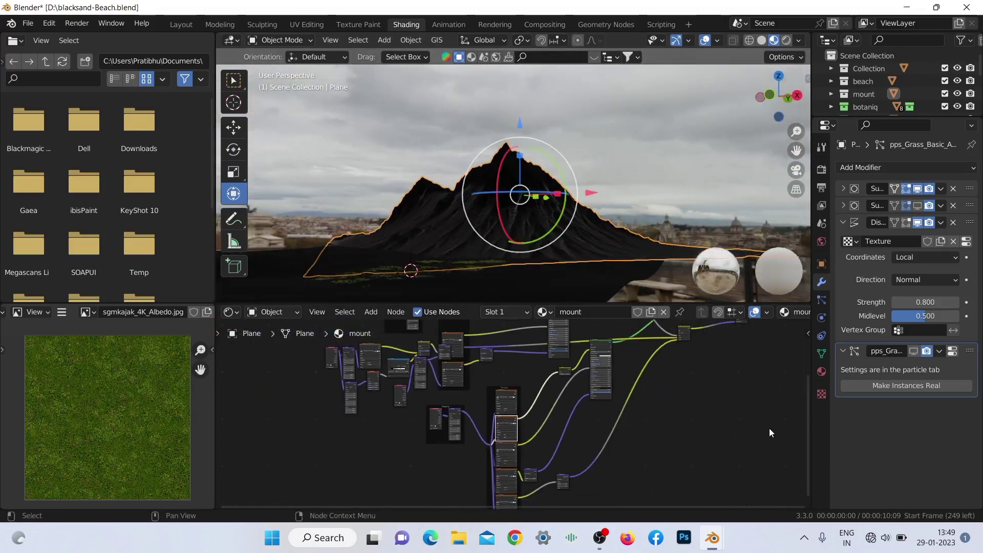
scroll(806, 398, "up", 5)
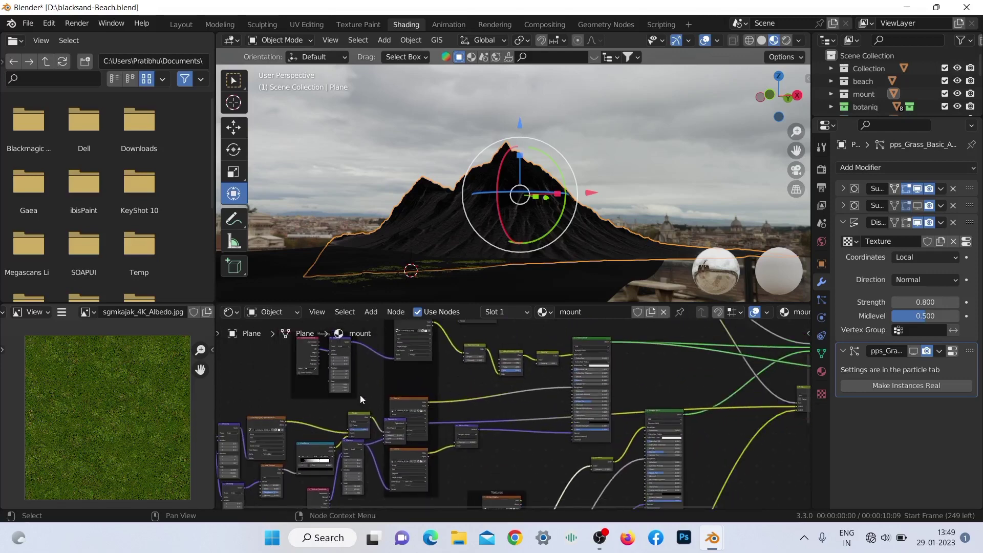
Step: Move the Displacement node to the left in the mount material graph
left_click_drag(389, 423, 710, 420)
scroll(711, 416, "down", 2)
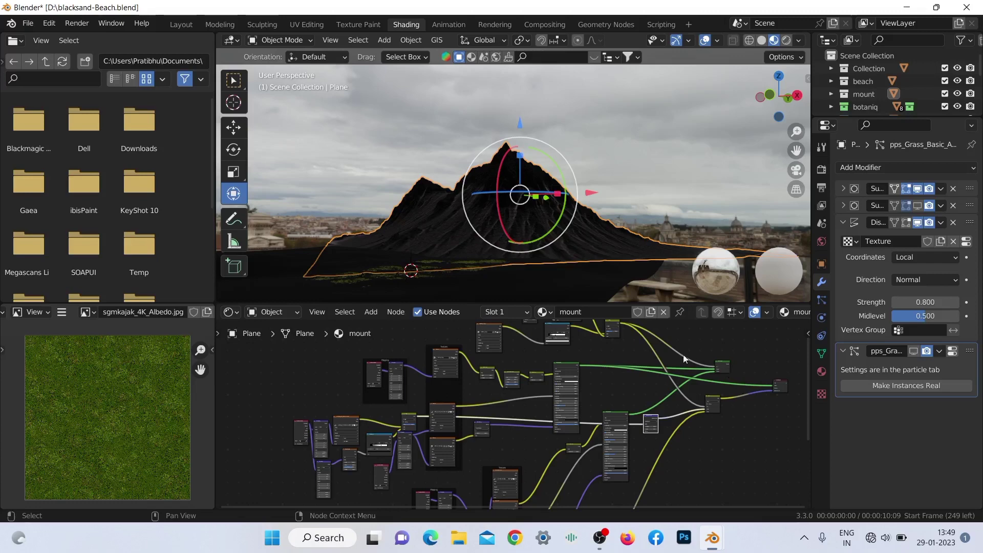
scroll(557, 194, "up", 5)
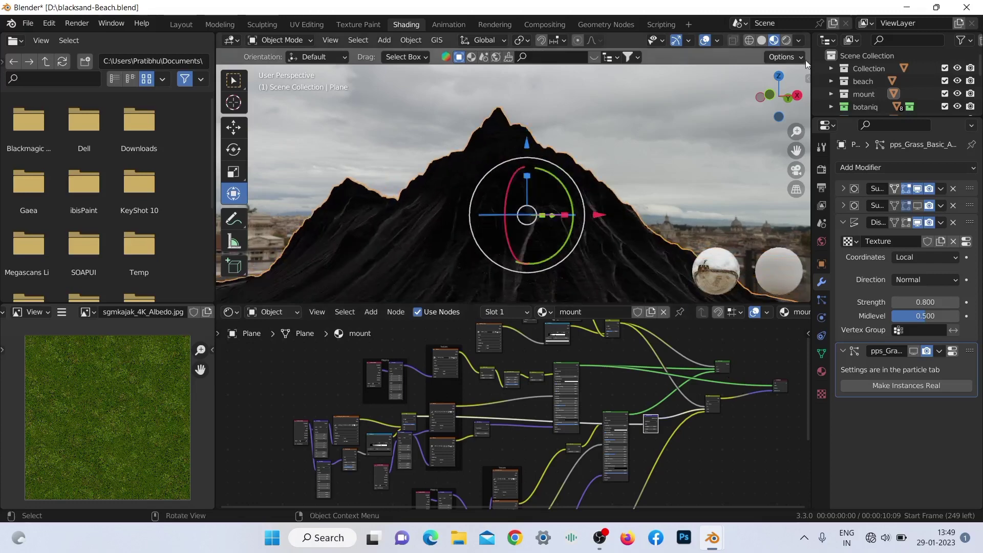
Step: Preview the vletdha_4K_Roughness.jpg and Colormap_0.png textures of the mountain
left_click_drag(765, 96, 764, 131)
scroll(544, 165, "up", 1)
scroll(544, 162, "down", 2)
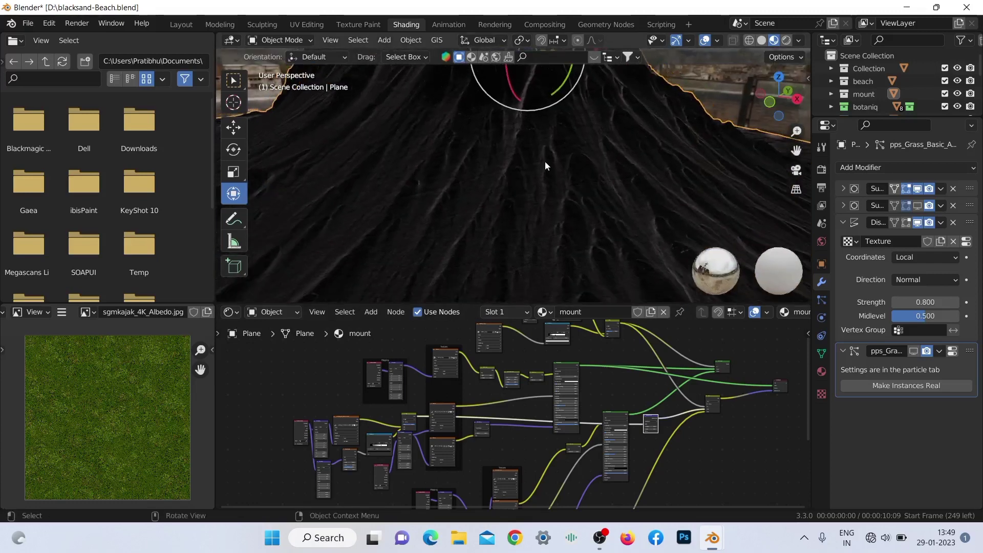
middle_click_drag(547, 157, 549, 153)
left_click(446, 411)
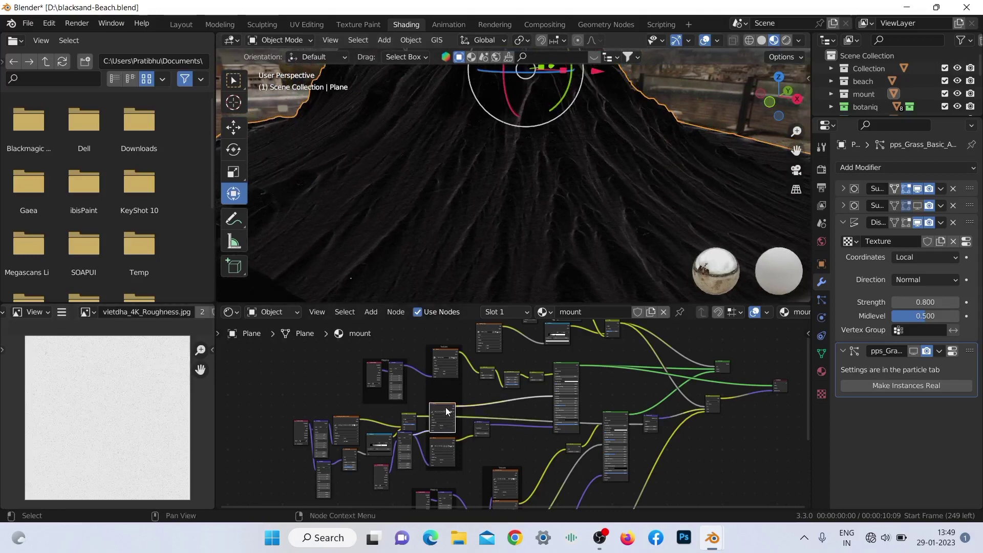
left_click(445, 362)
scroll(47, 408, "up", 3)
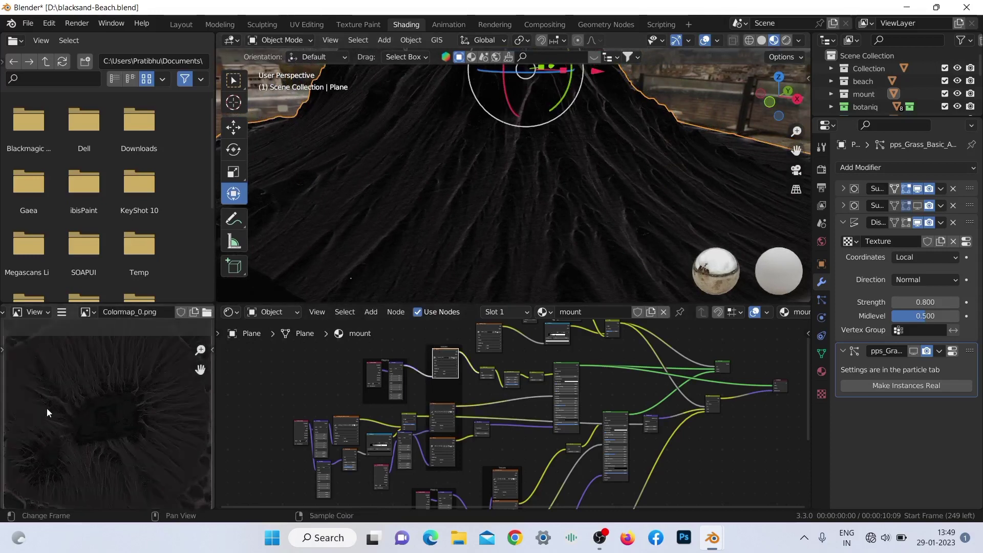
scroll(52, 404, "down", 4)
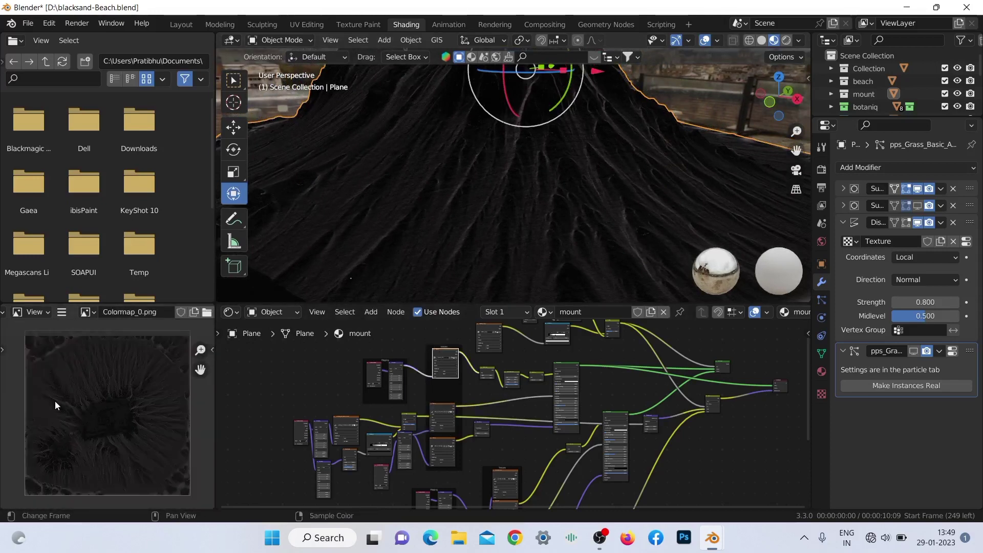
Step: Preview the vletdha_4K_Normal.jpg normal map and the splat map texture
left_click(439, 441)
scroll(39, 398, "down", 3)
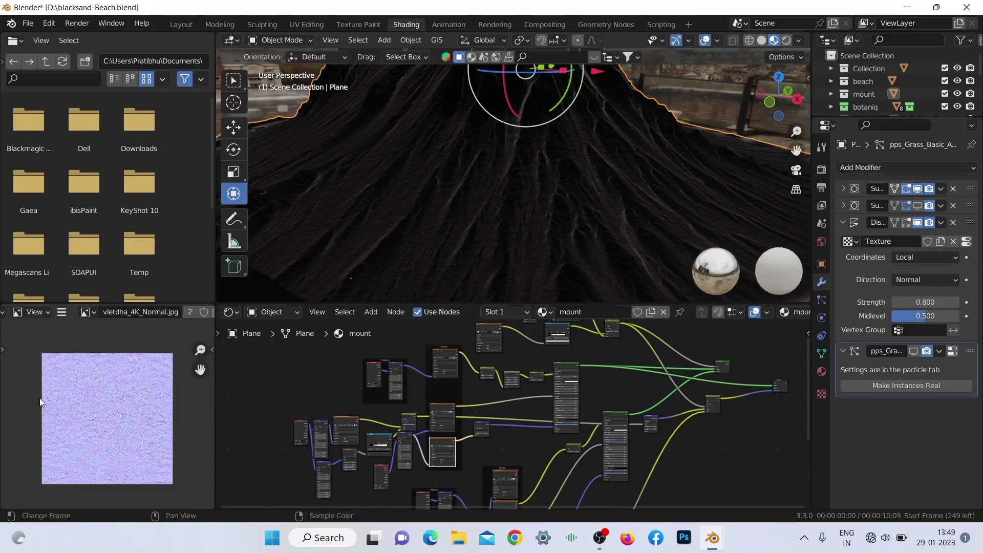
scroll(75, 398, "up", 4)
scroll(76, 397, "up", 2)
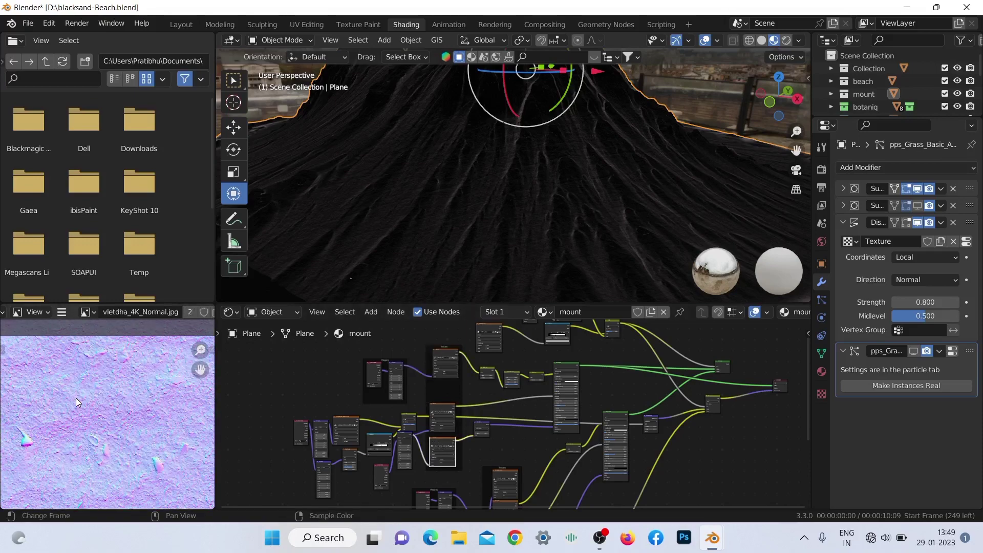
scroll(77, 400, "down", 3)
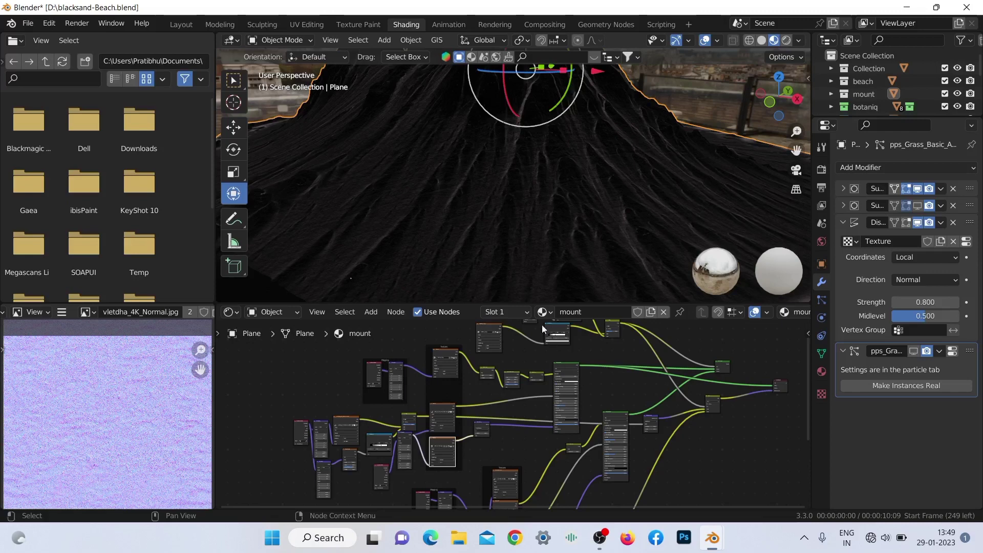
left_click(484, 328)
scroll(76, 420, "down", 5)
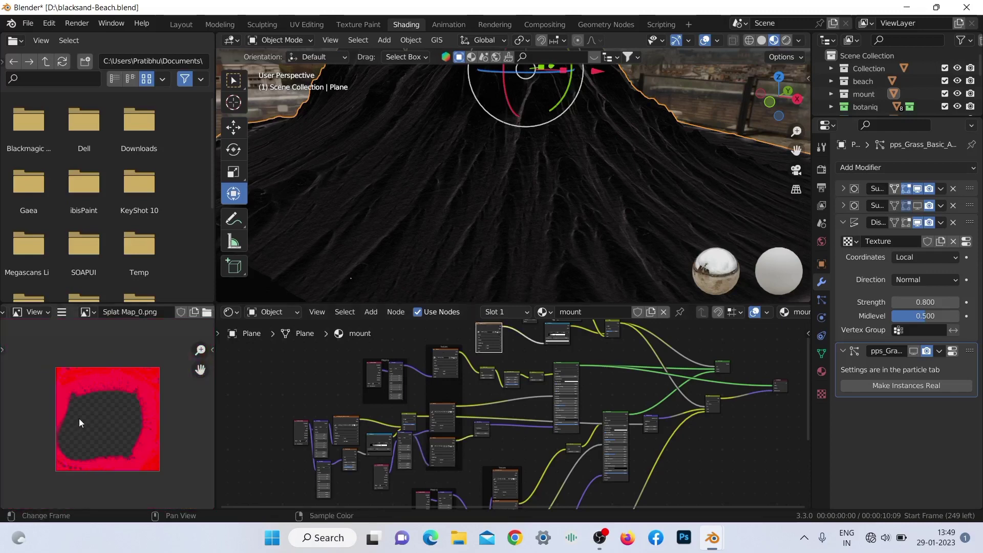
scroll(80, 417, "up", 1)
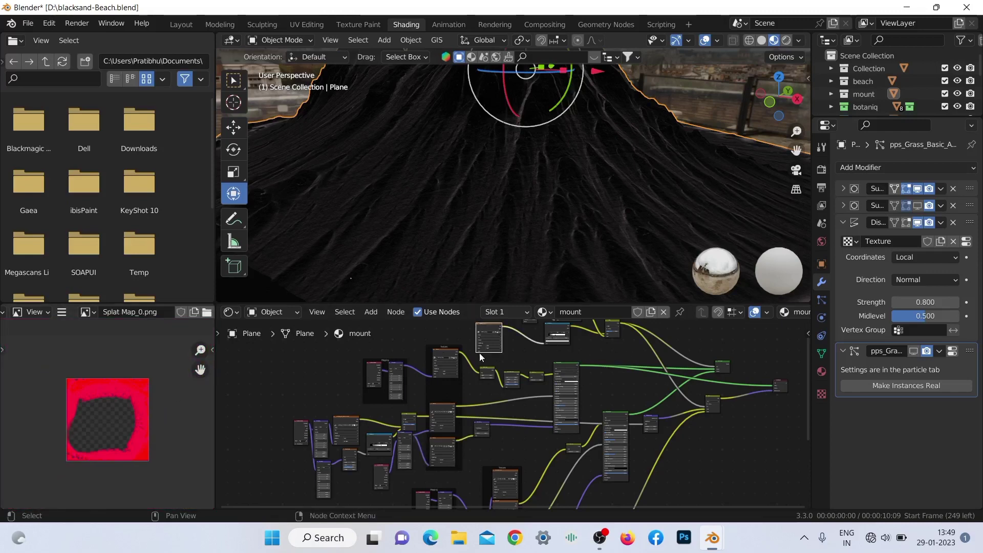
scroll(480, 353, "up", 1)
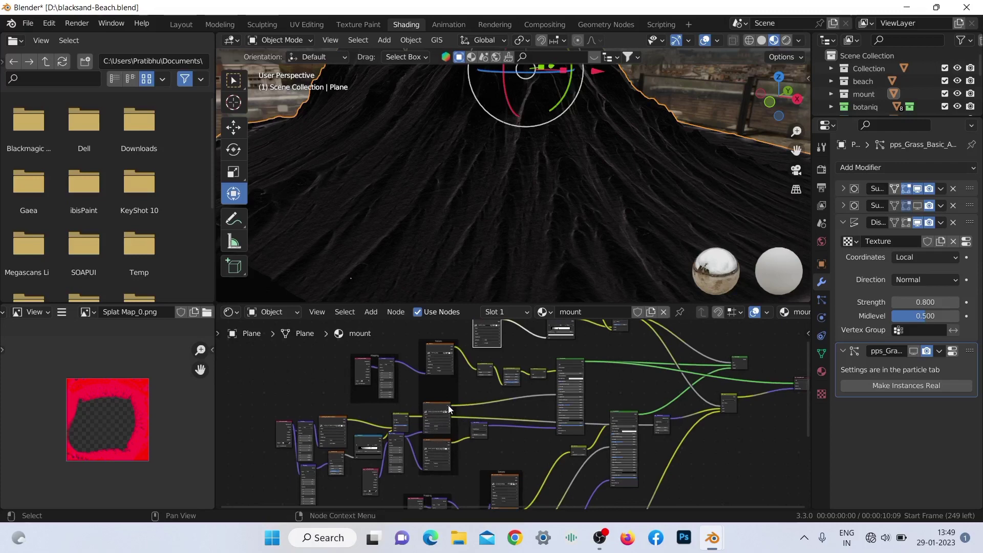
Step: Return the image viewer to the vletdha_4K_Roughness.jpg roughness texture
left_click(448, 409)
scroll(70, 407, "up", 4)
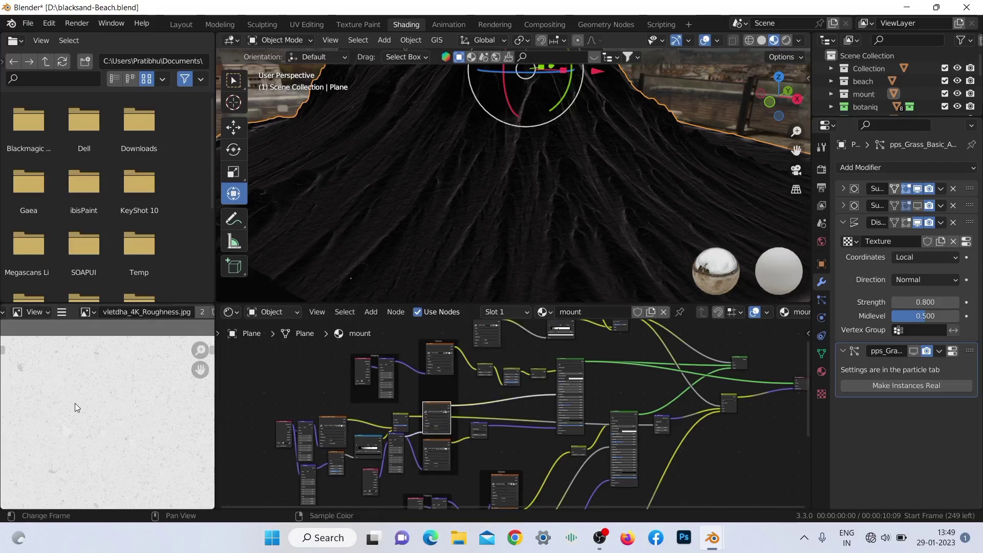
scroll(76, 403, "up", 3)
scroll(76, 402, "down", 5)
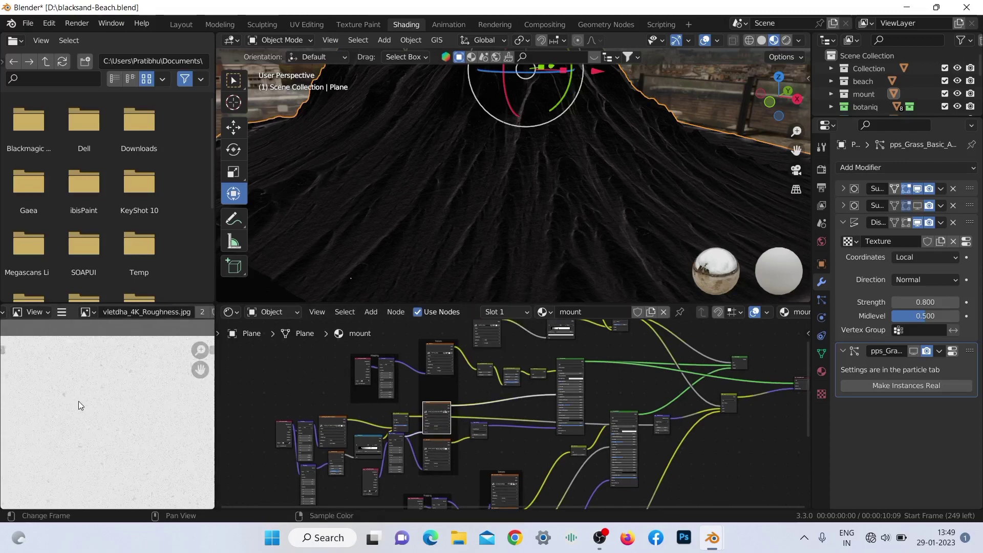
mouse_move(778, 96)
left_mouse_down()
mouse_move(753, 99)
mouse_move(748, 120)
mouse_move(773, 113)
left_mouse_up()
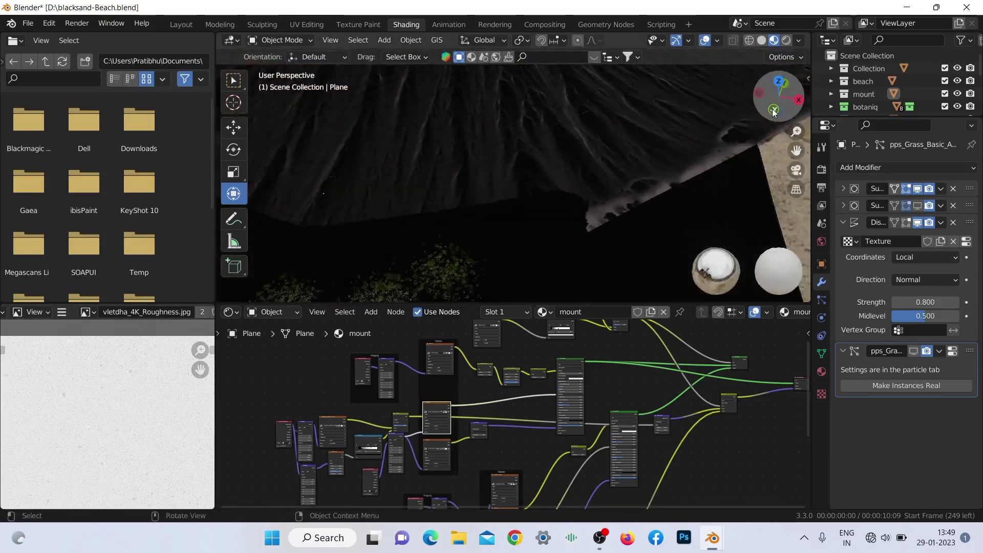
scroll(773, 111, "down", 5)
left_click(581, 136)
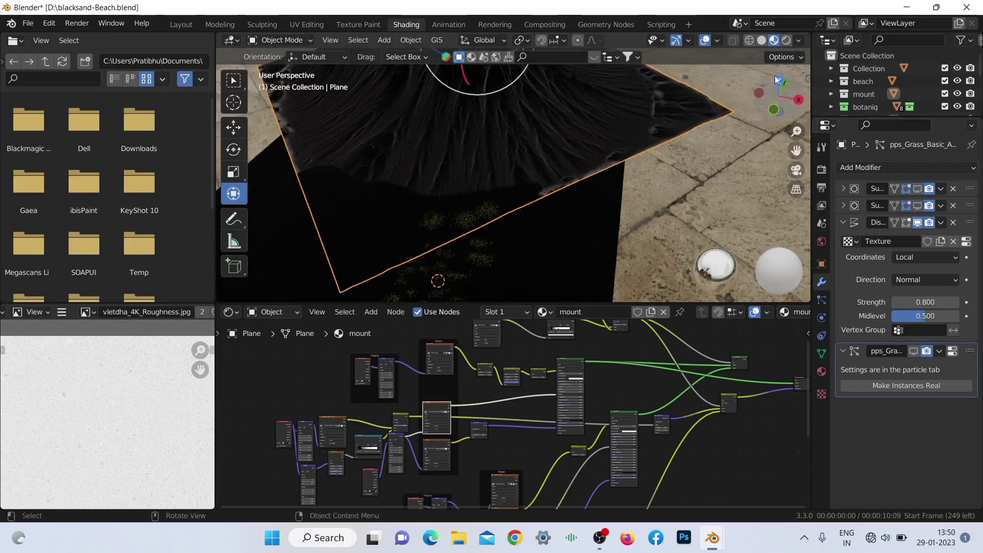
left_click_drag(775, 75, 715, 107)
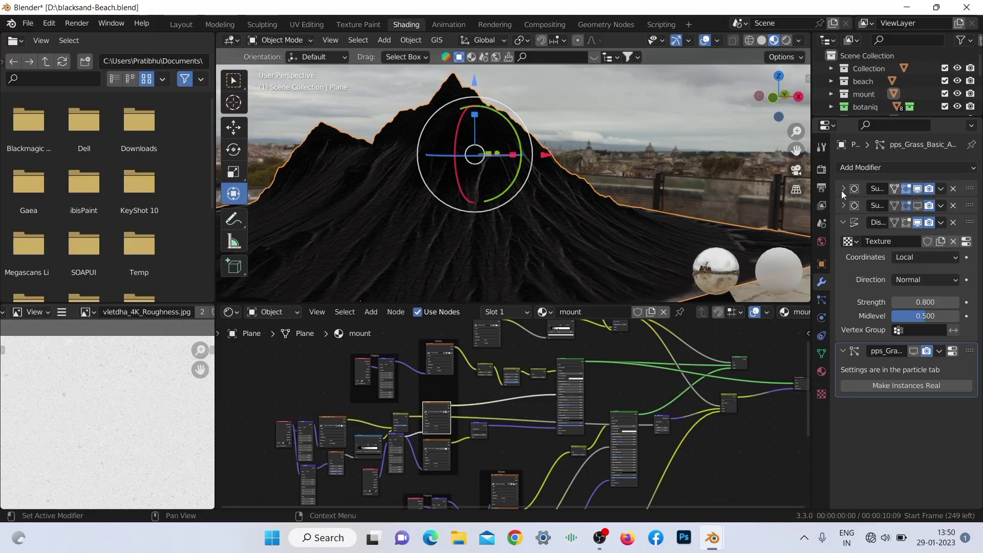
left_click(842, 205)
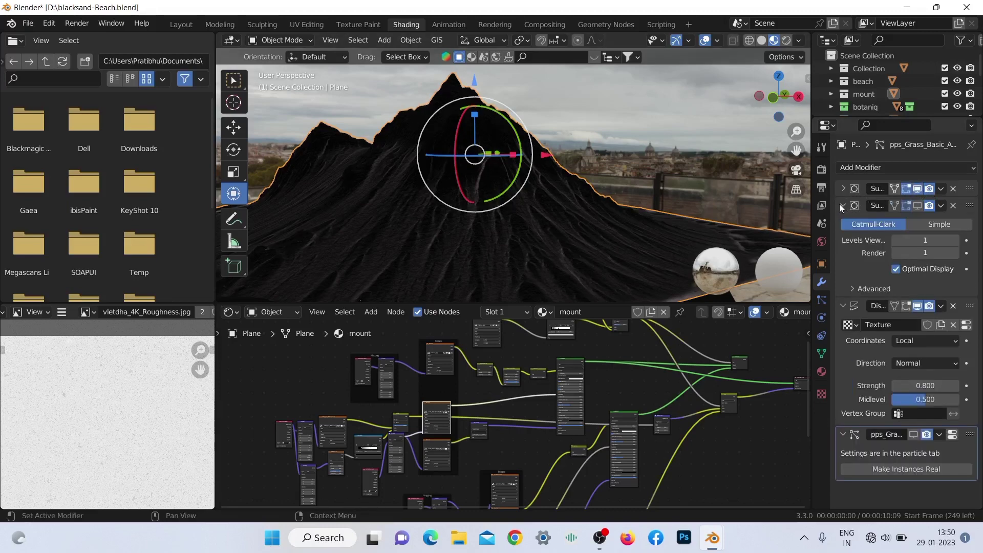
left_click(841, 205)
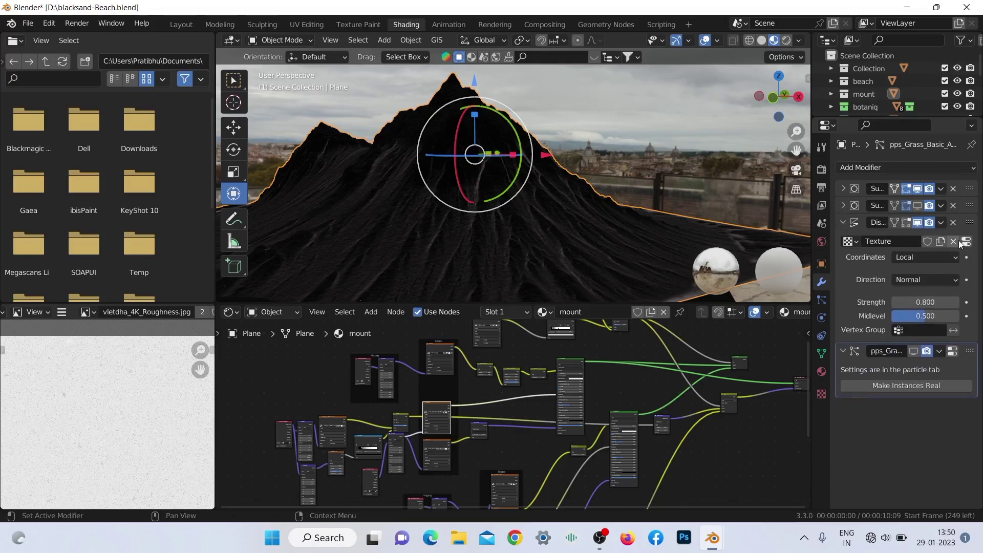
left_click(921, 224)
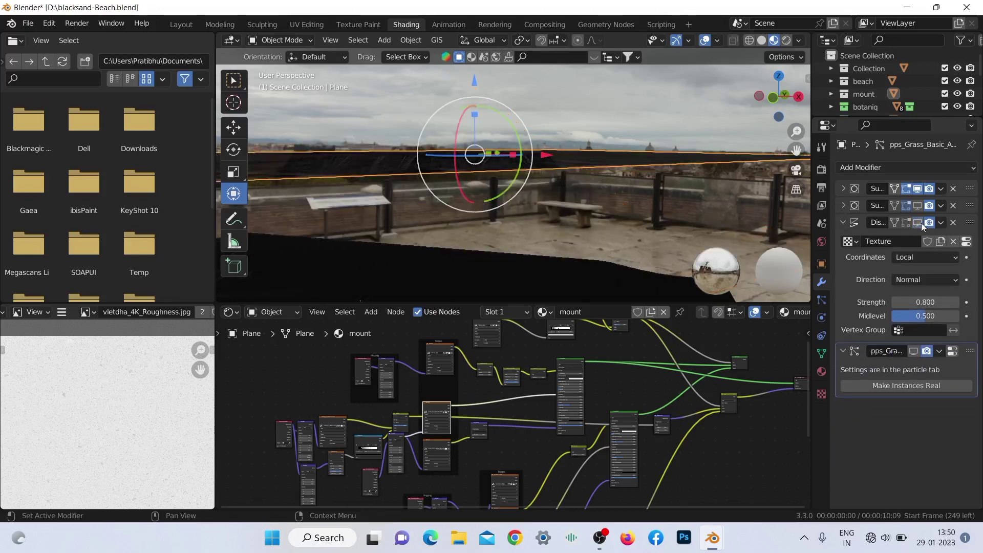
mouse_move(769, 92)
left_mouse_down()
mouse_move(769, 123)
mouse_move(769, 91)
left_mouse_up()
scroll(769, 91, "down", 5)
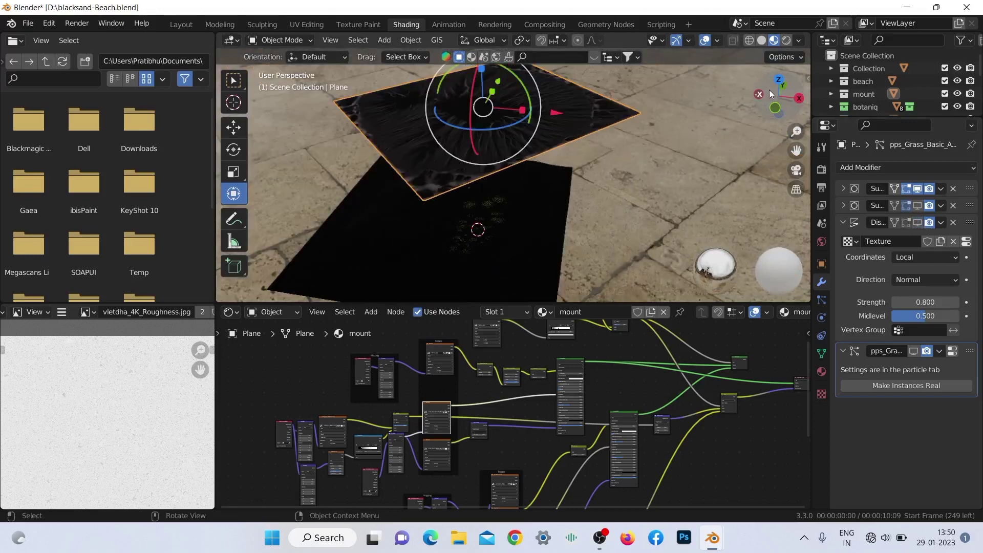
scroll(769, 90, "up", 3)
left_click_drag(797, 151, 820, 232)
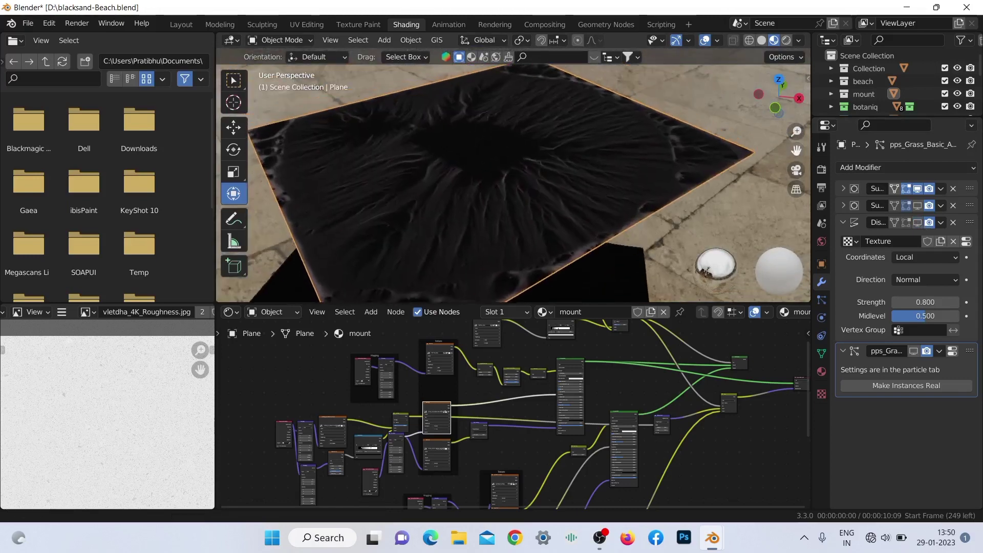
scroll(667, 154, "up", 4)
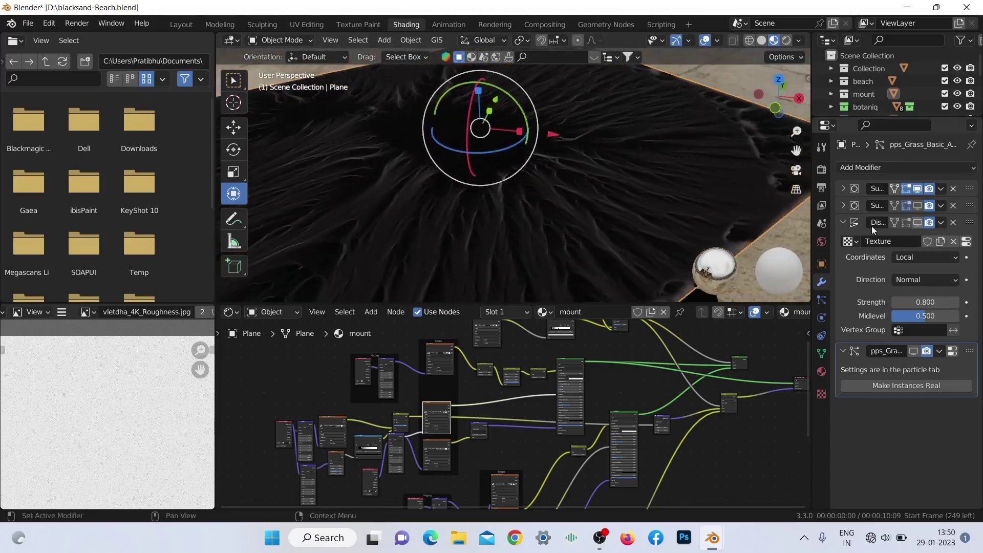
left_click(842, 223)
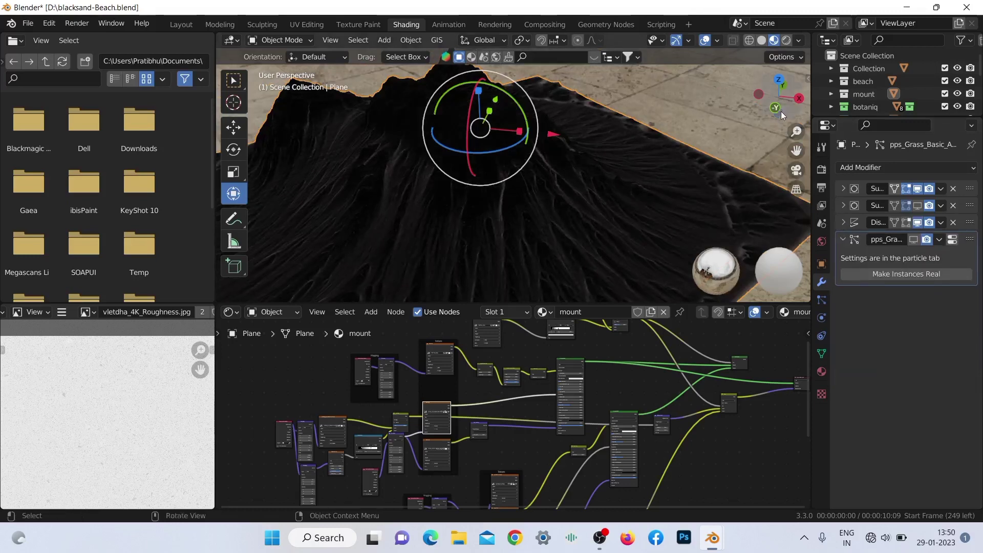
left_click_drag(778, 108, 754, 67)
scroll(779, 109, "down", 2)
left_click_drag(797, 151, 800, 31)
left_click_drag(775, 105, 781, 165)
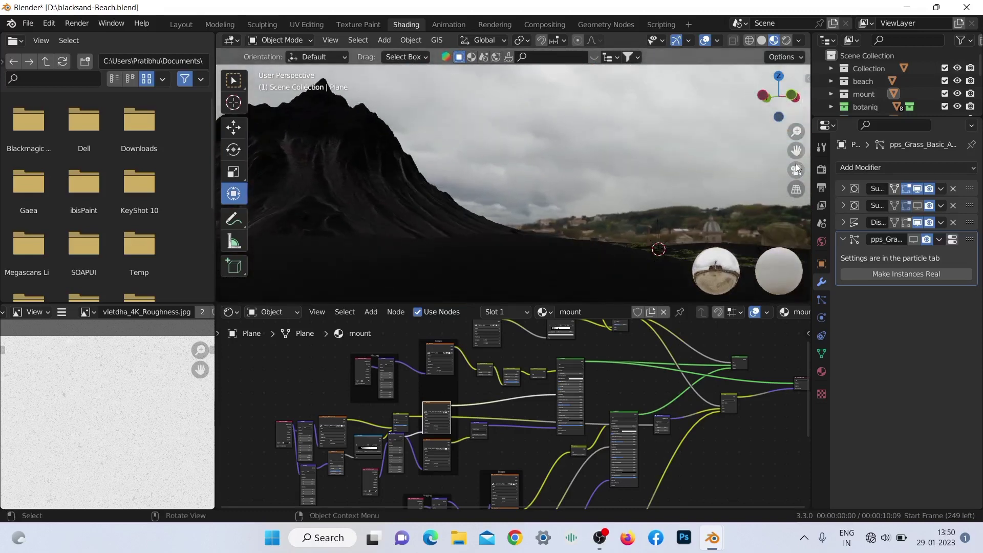
Step: Look through the panoramic camera with Rendered viewport shading
left_click(795, 170)
scroll(570, 146, "up", 6)
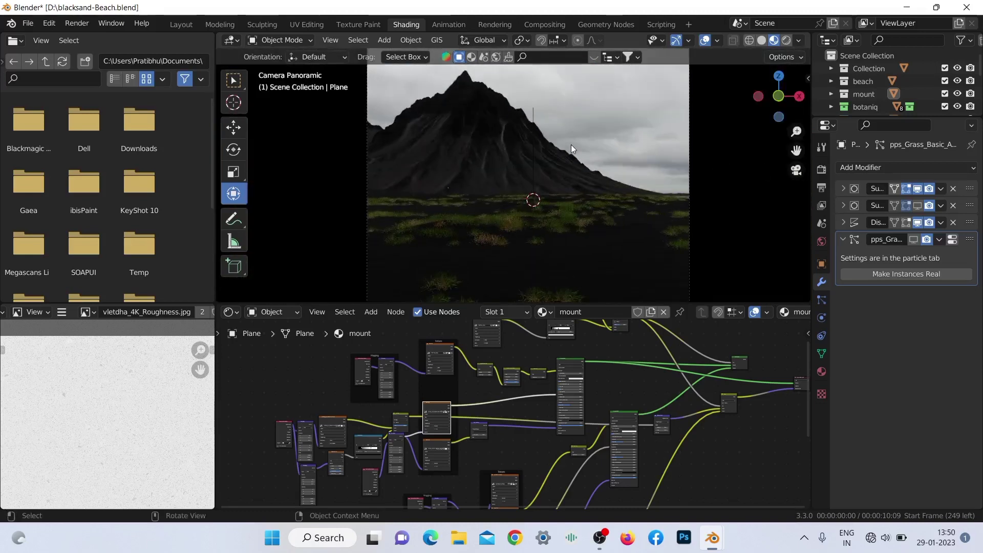
scroll(571, 142, "down", 6)
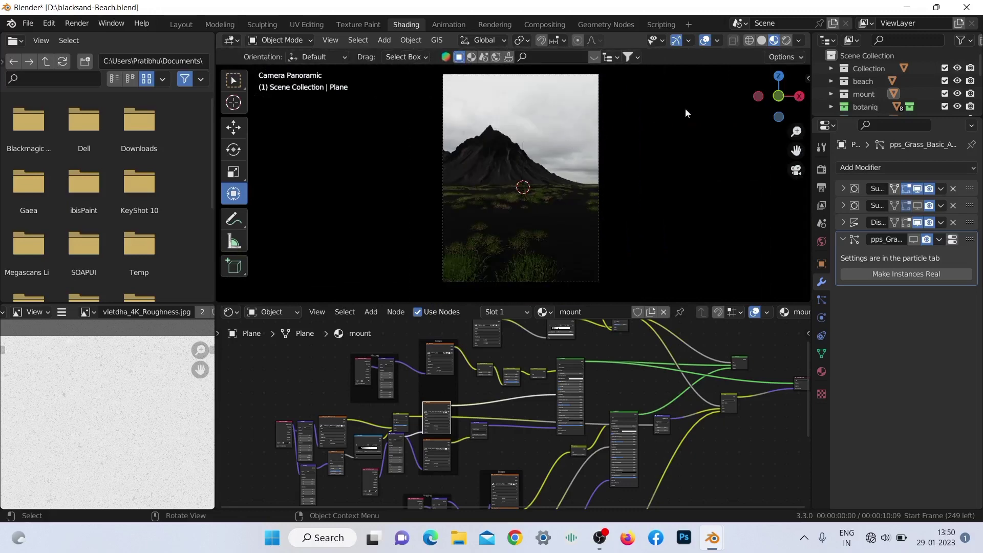
left_click(789, 43)
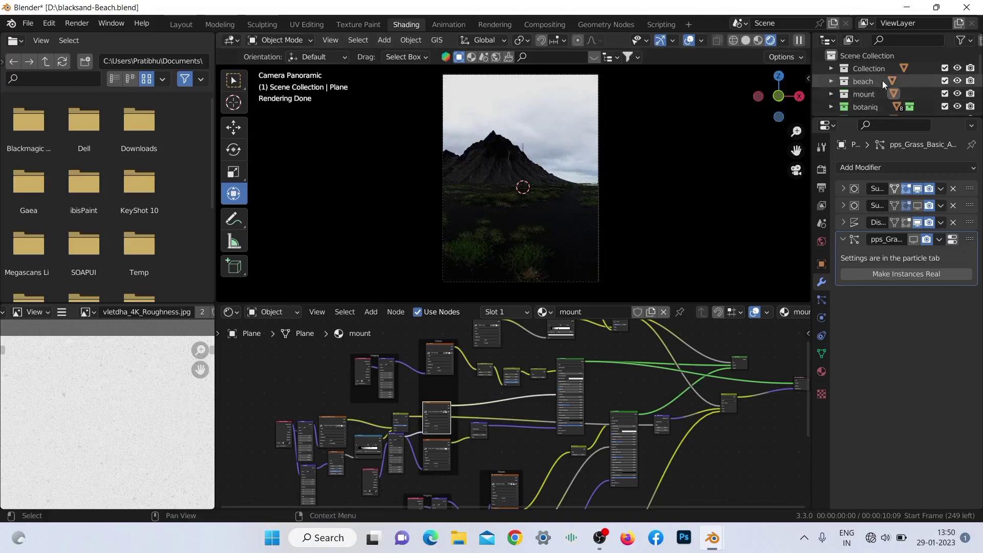
Step: Unhide the waves in the Outliner and orbit toward the surf on the beach
scroll(945, 84, "down", 3)
left_click(957, 78)
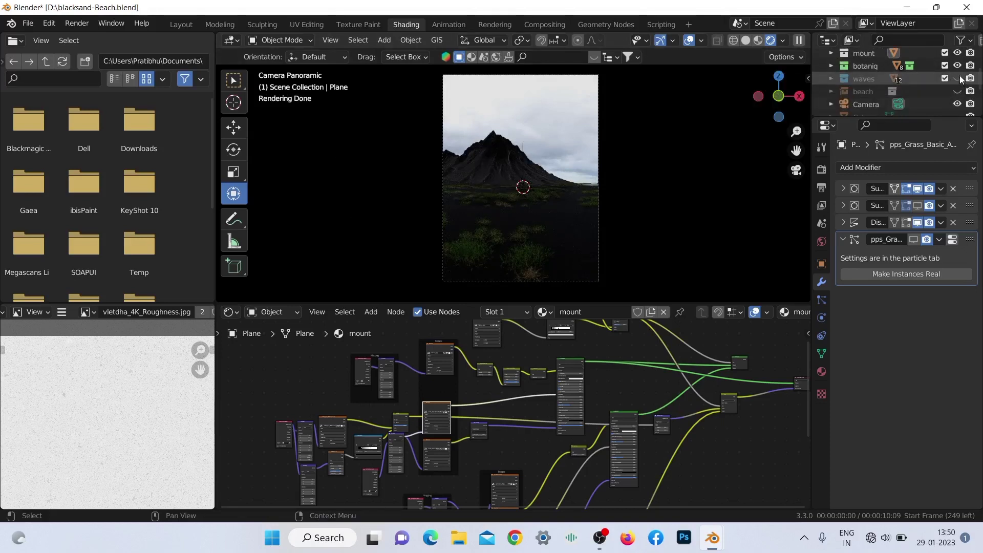
left_click_drag(778, 98, 779, 112)
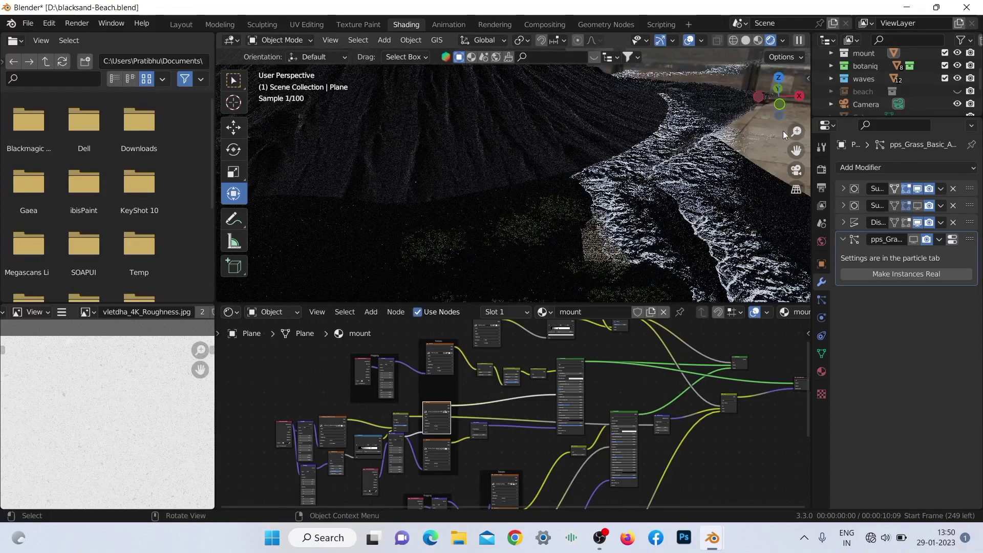
left_click_drag(793, 149, 686, 116)
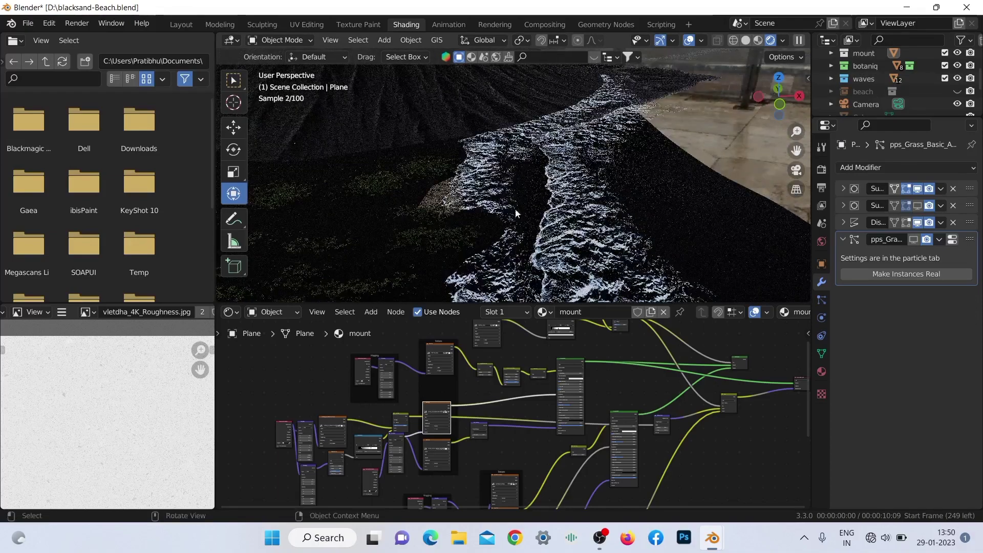
Step: Select the wave plane and show its ocean image texture in the viewer
left_click(476, 182)
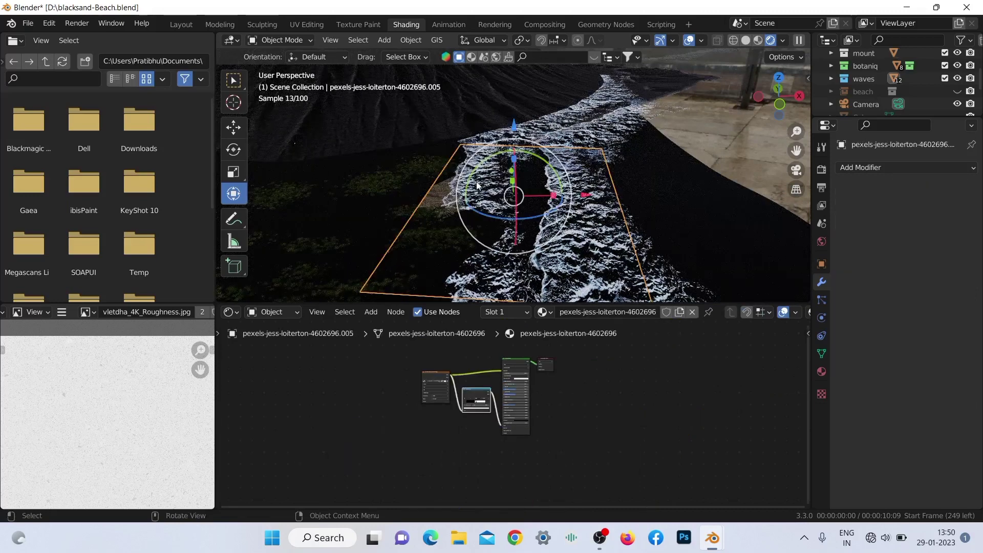
left_click(614, 251)
scroll(441, 426, "up", 3)
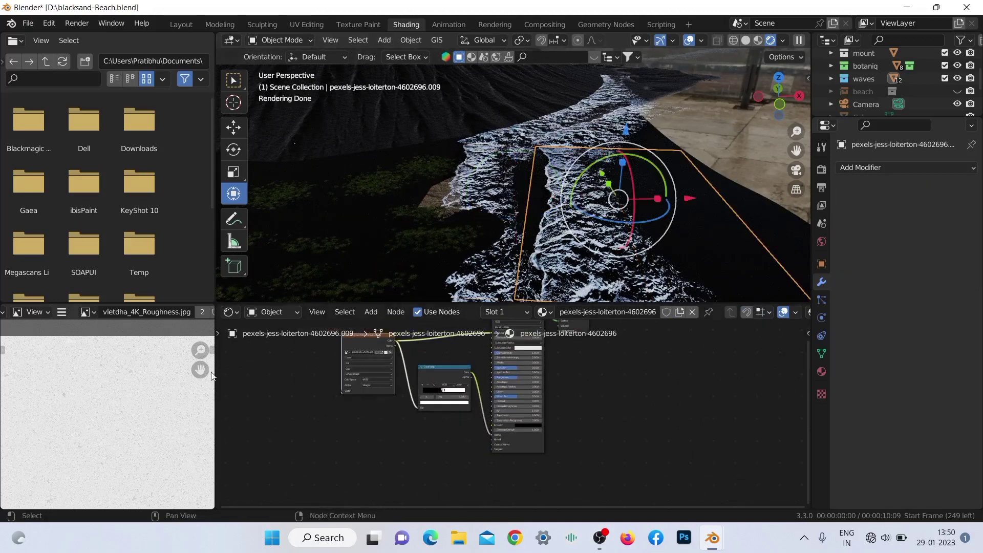
key("Home")
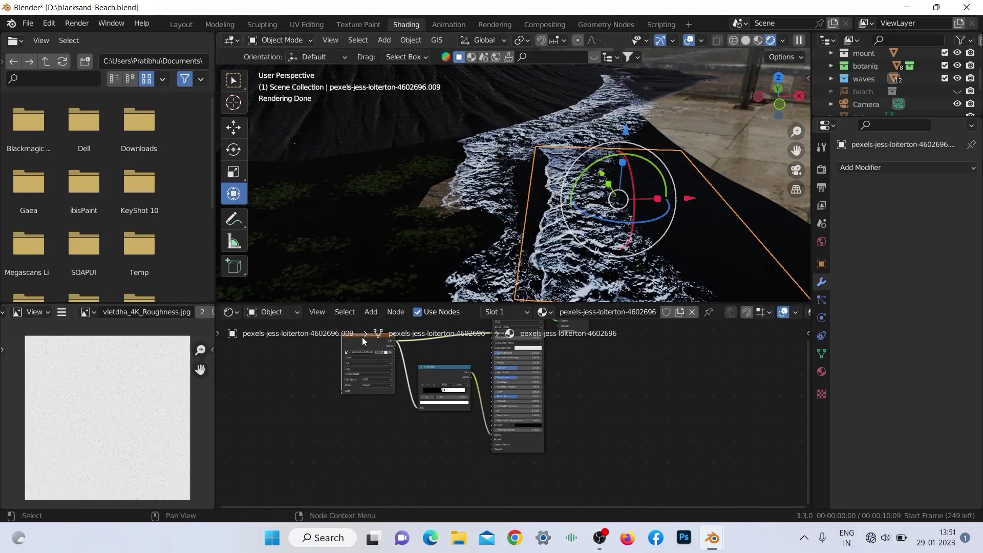
left_click(344, 364)
scroll(139, 383, "up", 3)
scroll(140, 382, "down", 2)
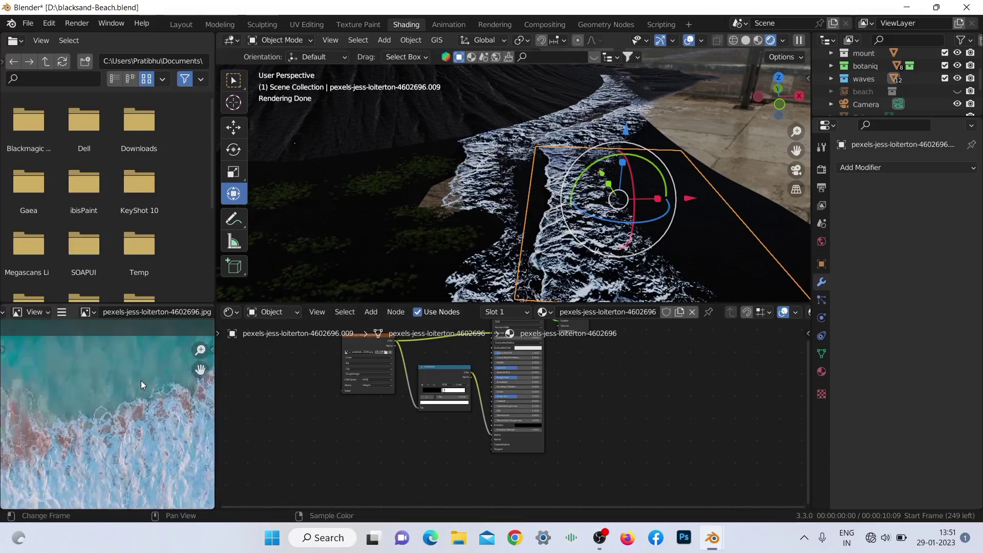
Step: Preview the ColorRamp mask on the waves, then restore the full material preview
left_click(441, 368)
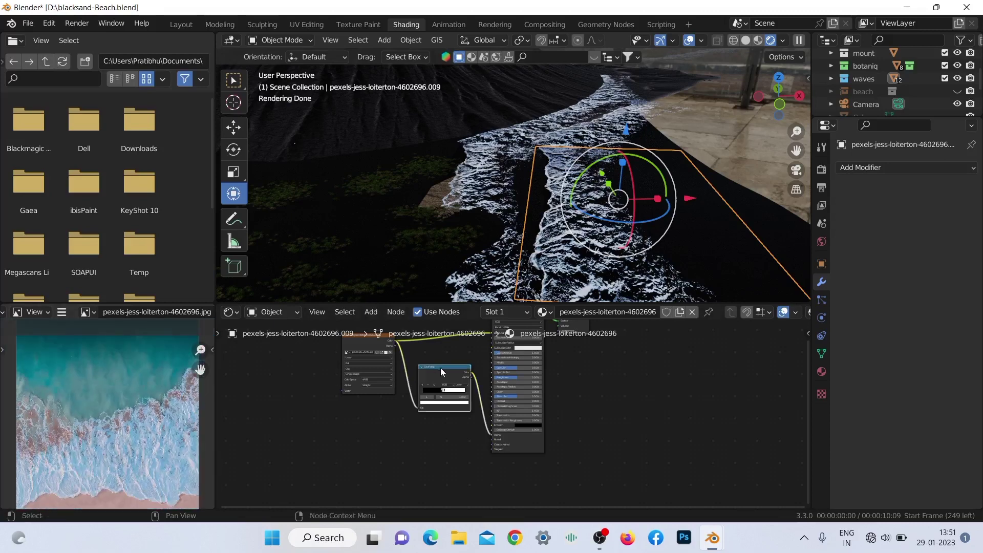
left_click(441, 369, "ctrl+shift")
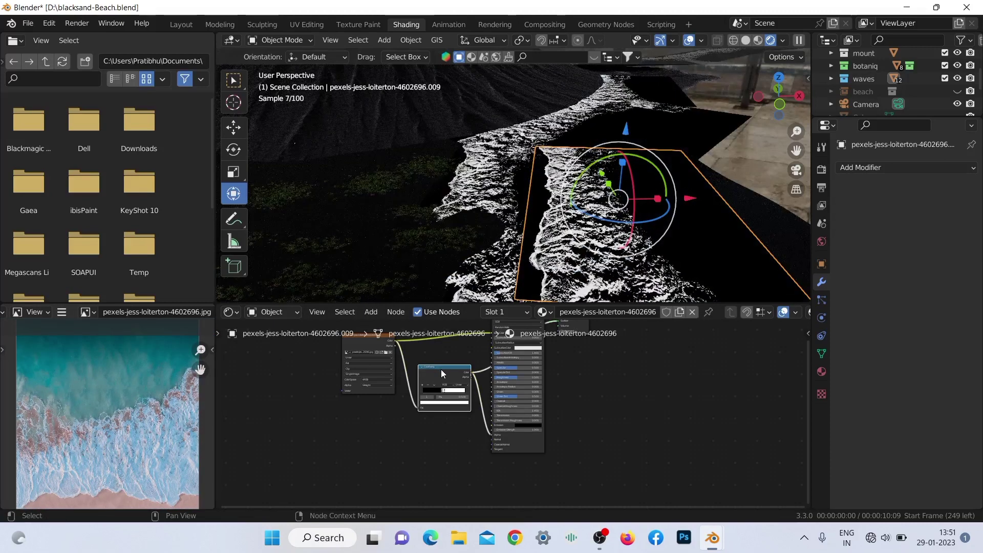
left_click(519, 450, "ctrl+shift")
scroll(598, 391, "up", 5)
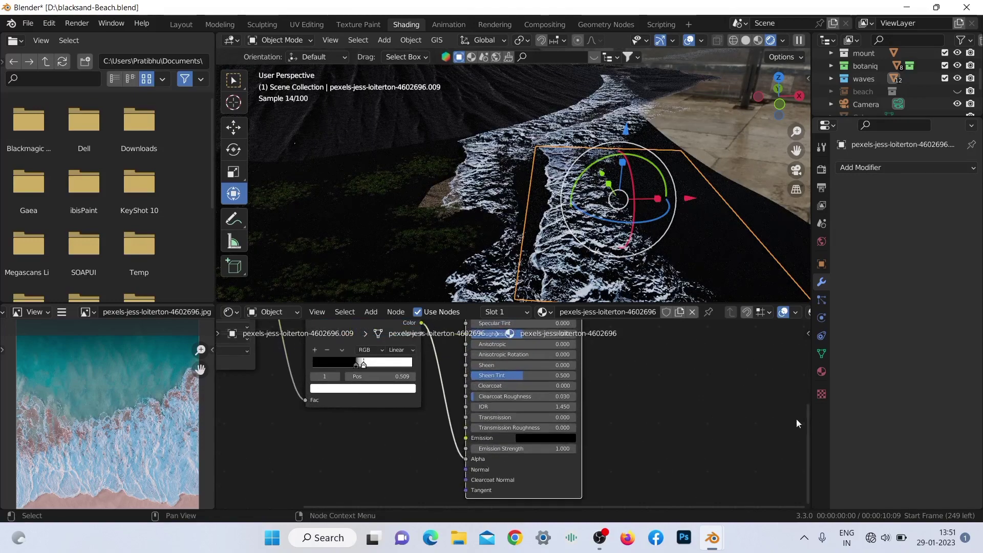
left_click_drag(806, 422, 799, 361)
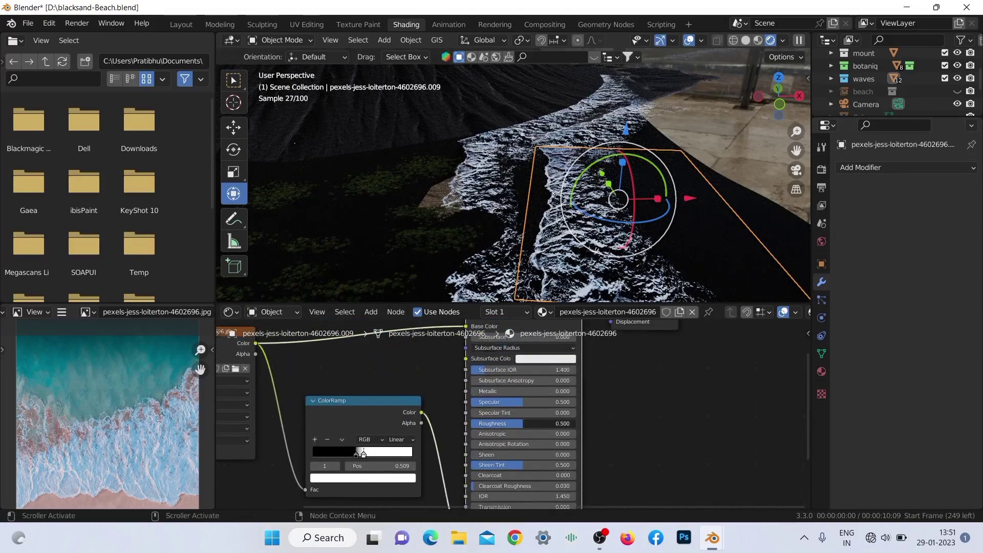
Step: Set the Principled BSDF Roughness to 0.976 and Specular to 0.184
left_click_drag(523, 423, 574, 423)
left_click_drag(521, 402, 490, 402)
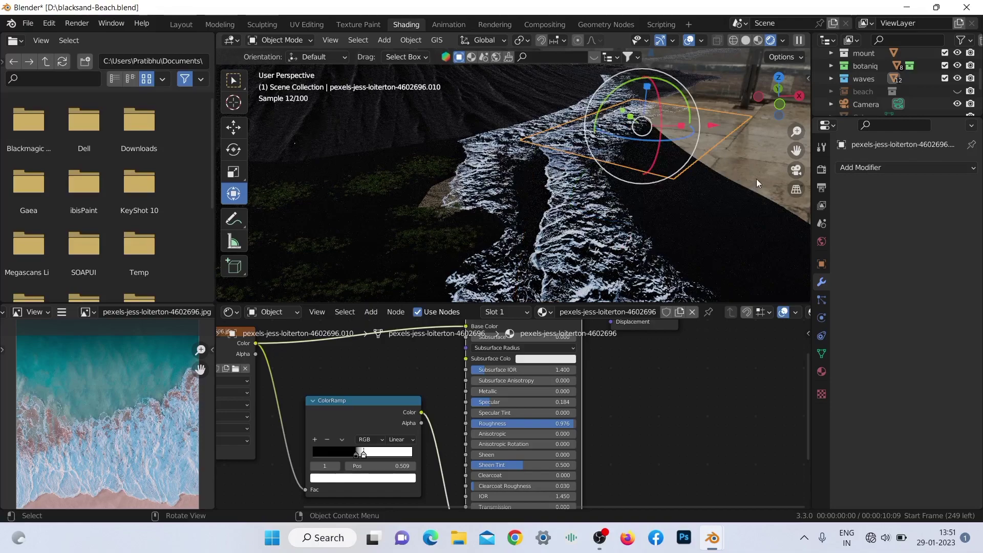
left_click_drag(782, 95, 746, 78)
scroll(768, 102, "down", 1)
Step: Unhide Plane.003 and rename it 'blocking'
scroll(955, 83, "down", 3)
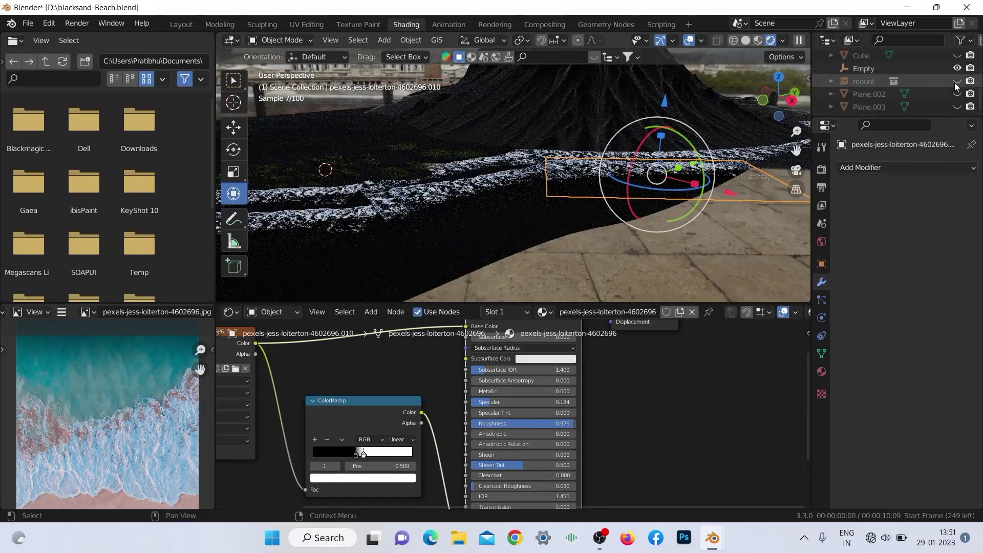
left_click(957, 107)
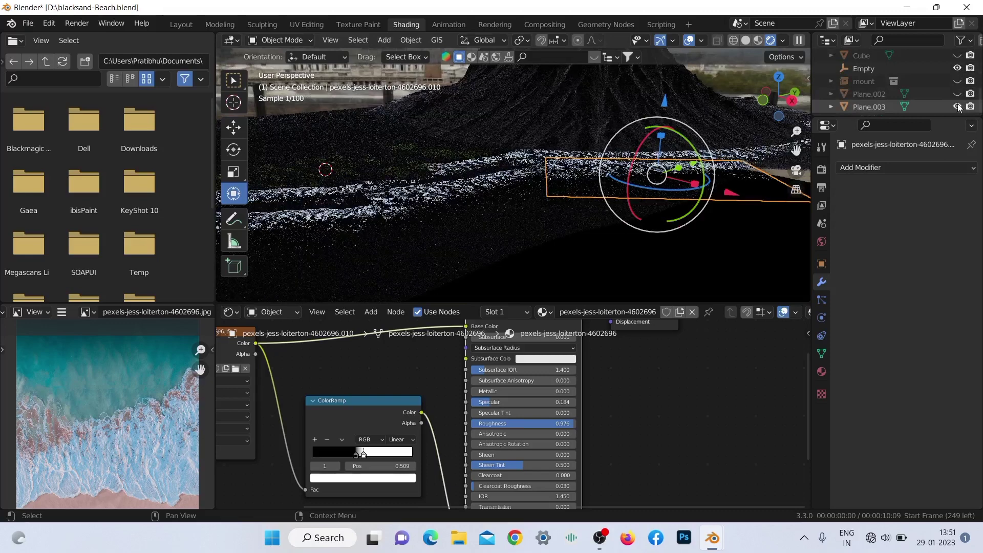
left_click(866, 106)
double_click(866, 107)
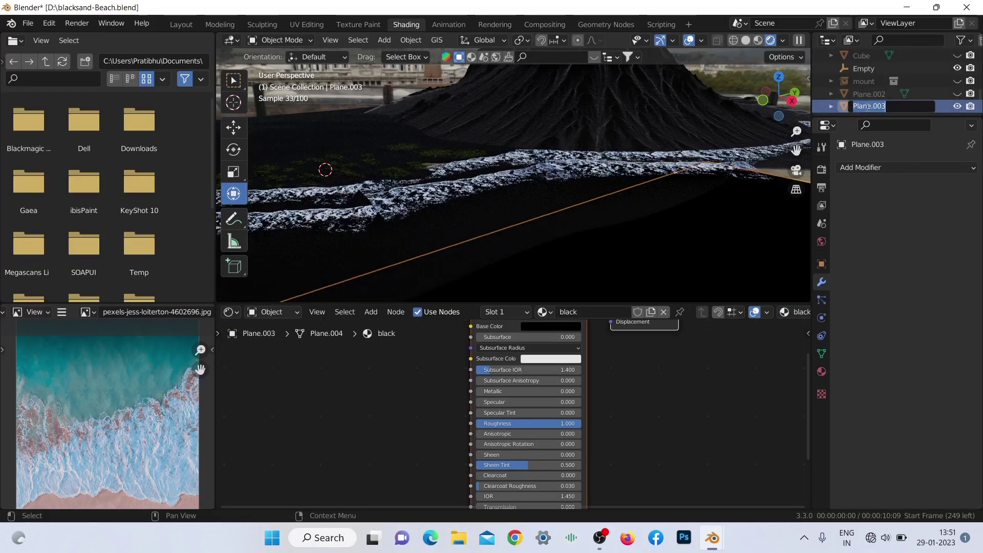
type("block")
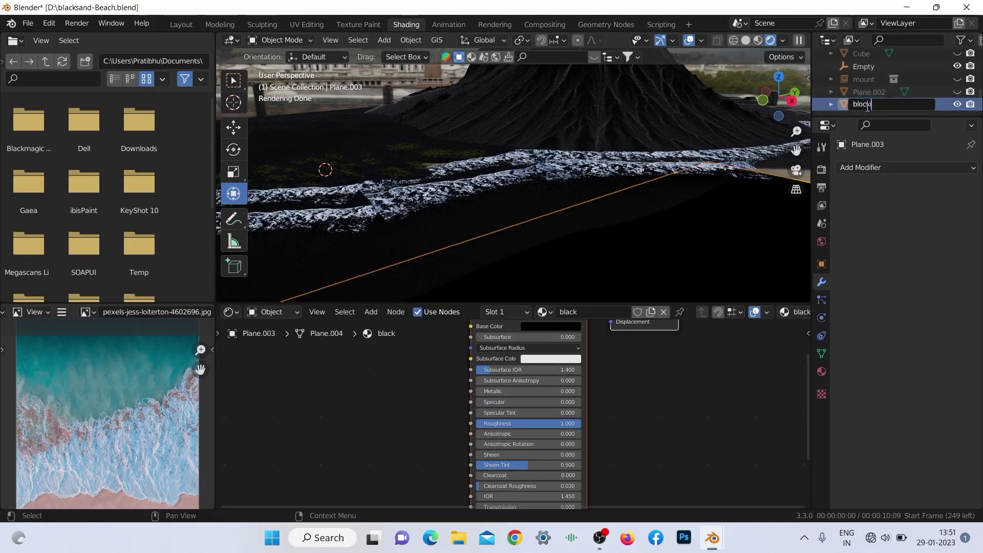
type("ing")
key("Return")
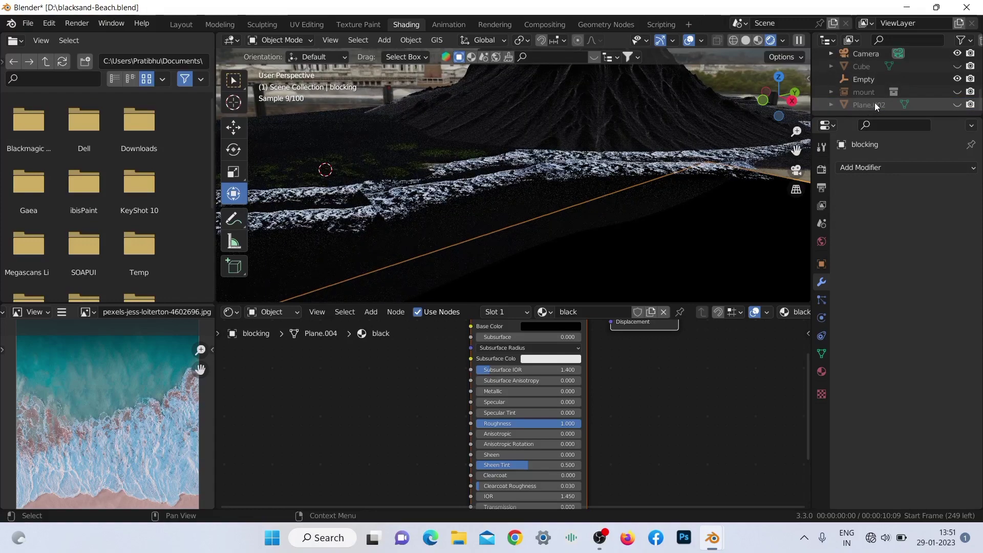
Step: Unhide Plane.002, rename it 'water', and return to the camera view
left_click(957, 104)
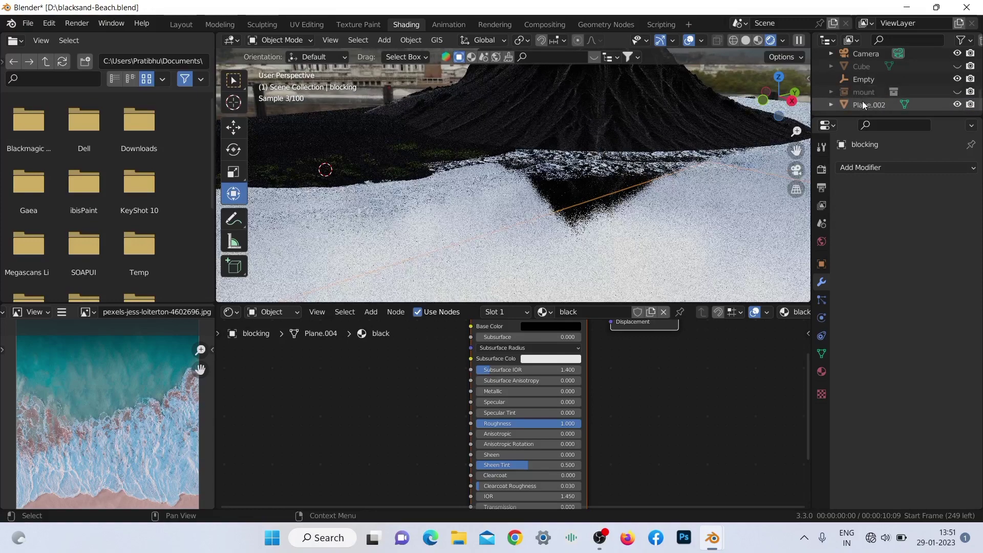
left_click(864, 105)
double_click(864, 105)
type("water")
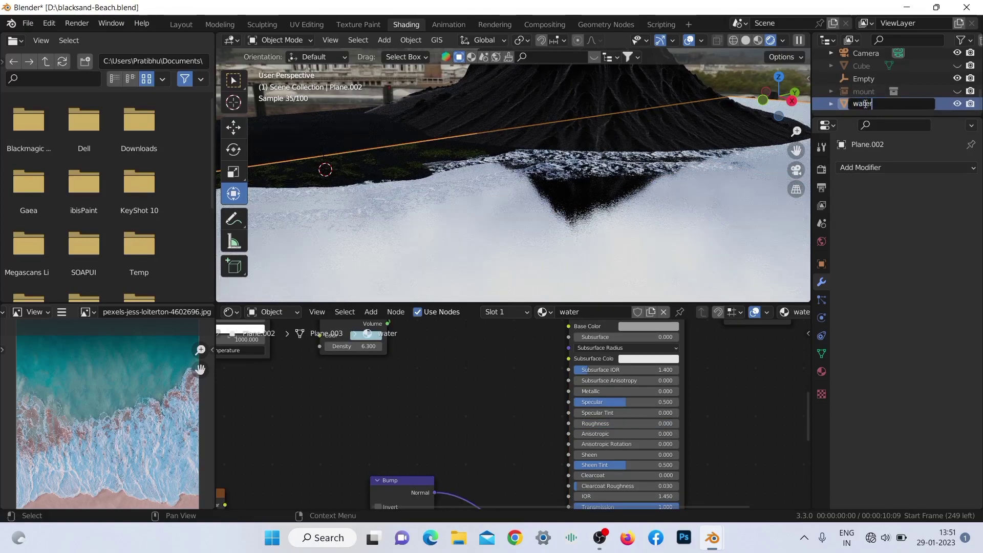
key("Return")
scroll(693, 140, "down", 3)
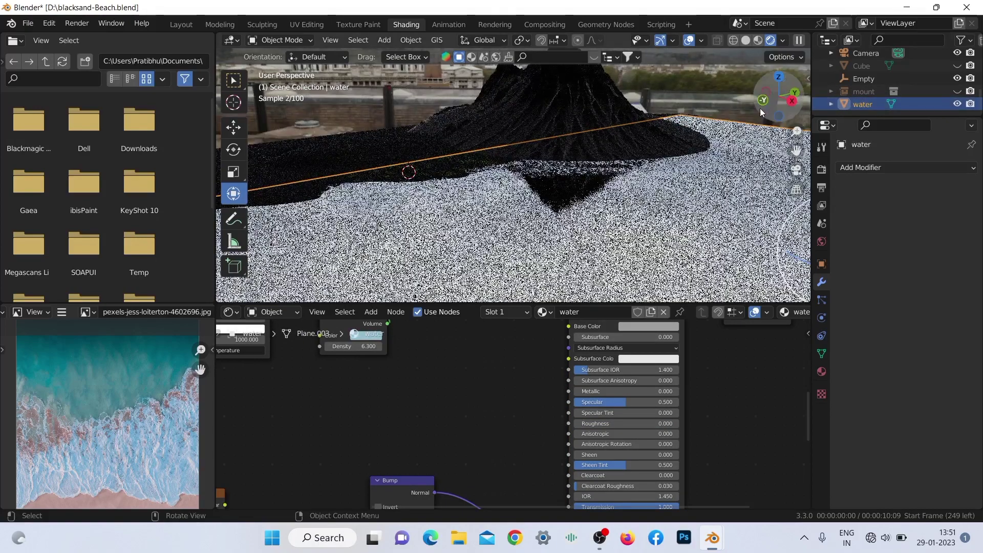
middle_click_drag(701, 146, 767, 146)
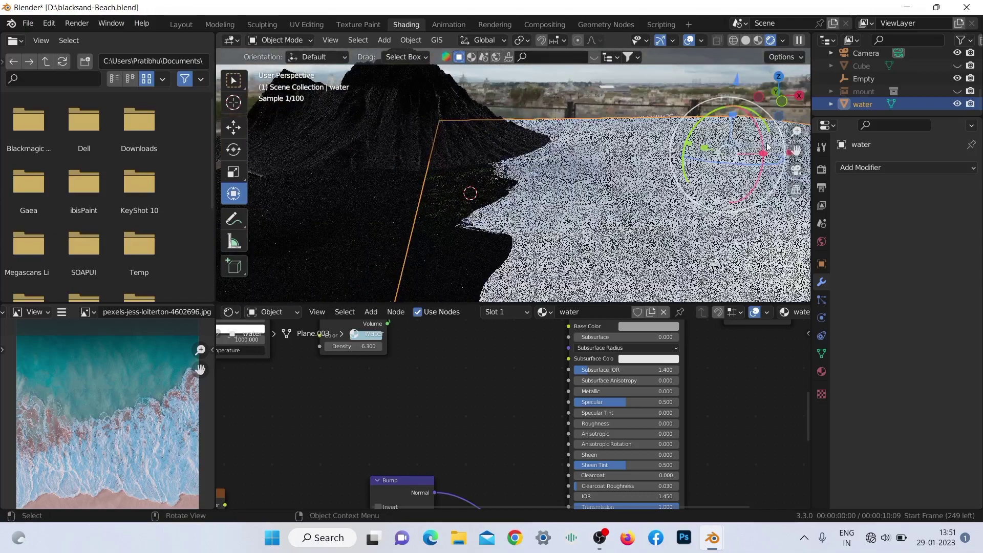
left_click(797, 170)
Step: Unhide the Cube object and rename it 'vol'
left_click(555, 129)
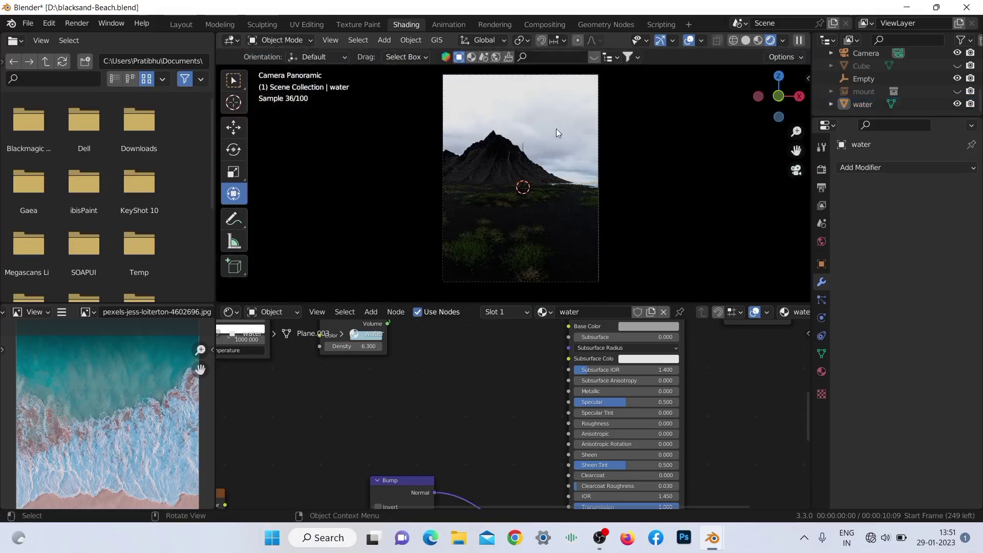
scroll(556, 128, "up", 5)
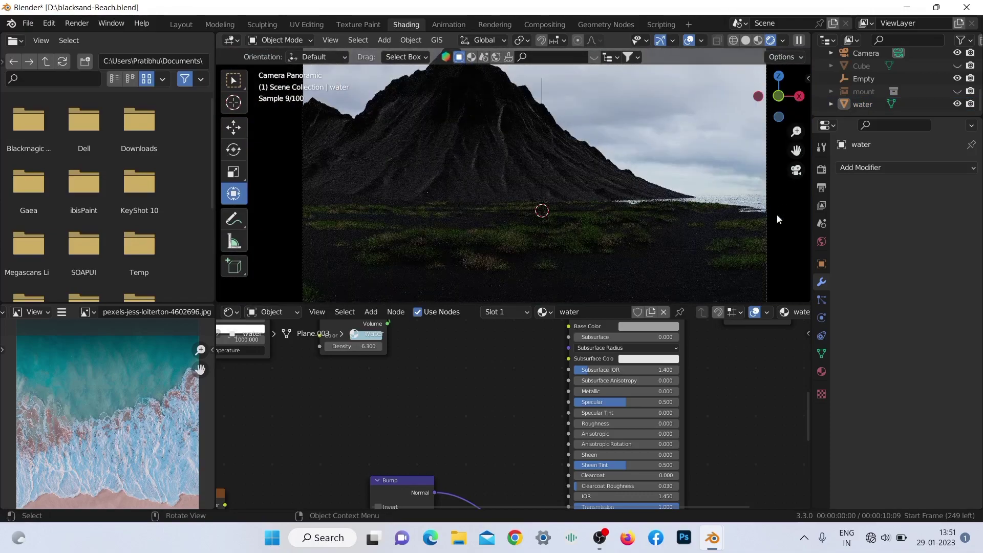
scroll(612, 157, "down", 3)
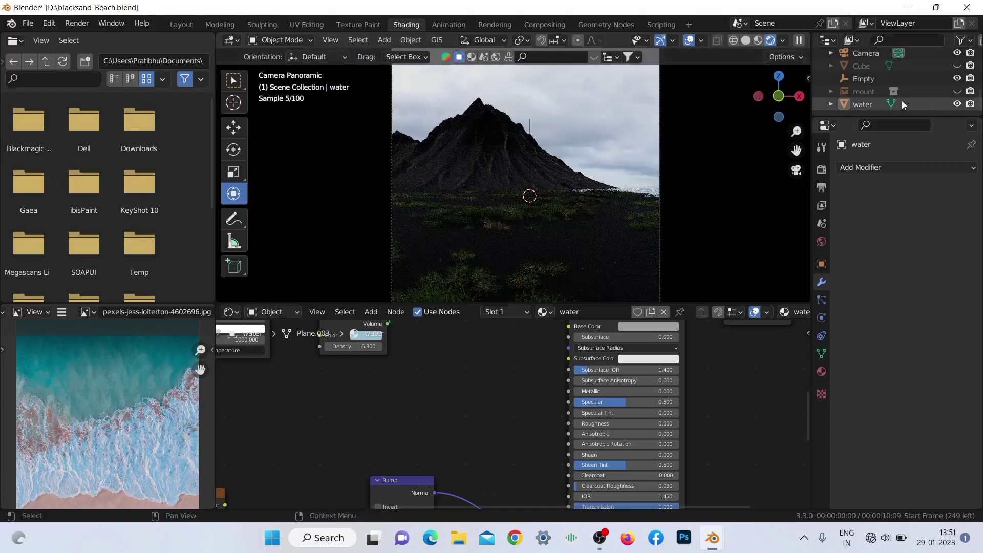
left_click(958, 66)
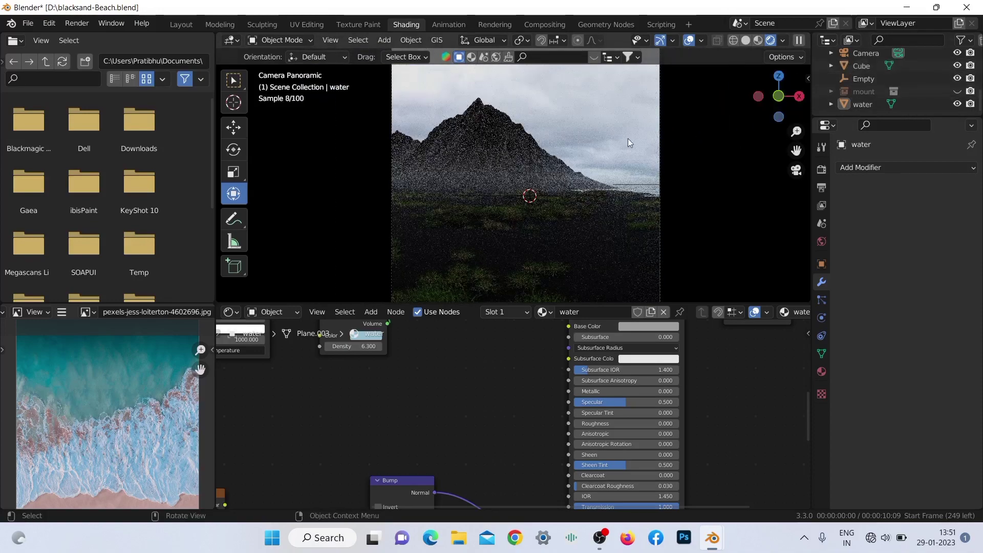
double_click(868, 68)
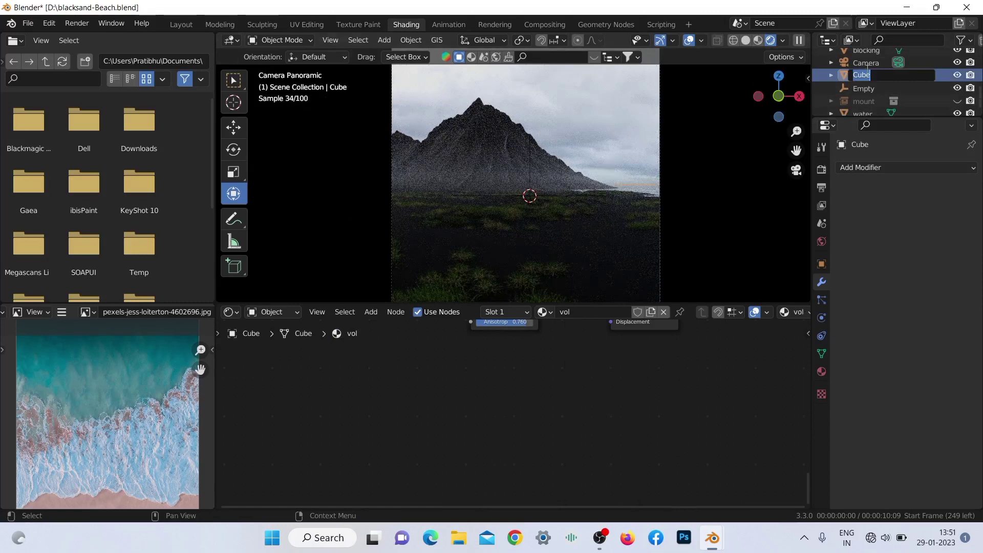
key("Return")
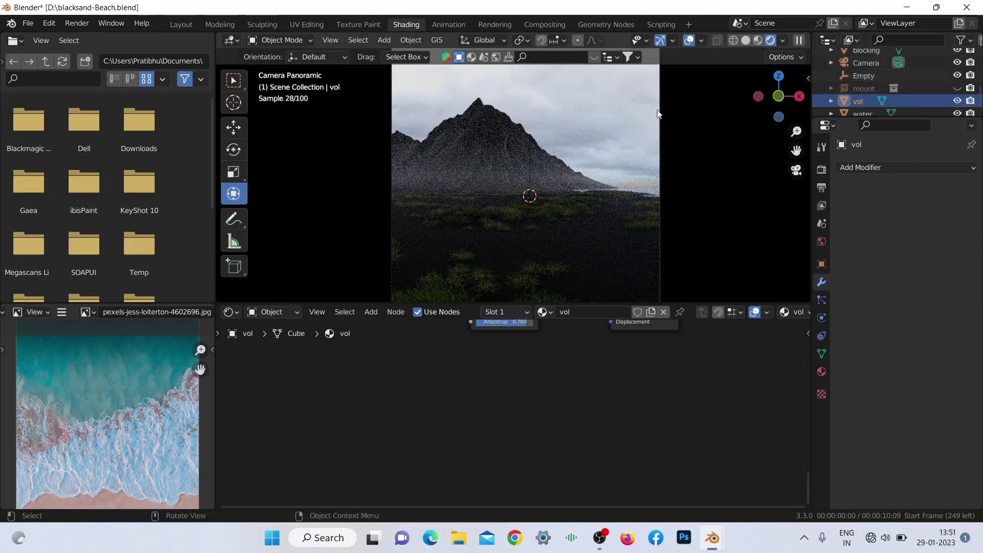
Step: Orbit toward the shore and snap to a front orthographic view
mouse_move(777, 95)
left_mouse_down()
mouse_move(781, 109)
mouse_move(781, 100)
left_mouse_up()
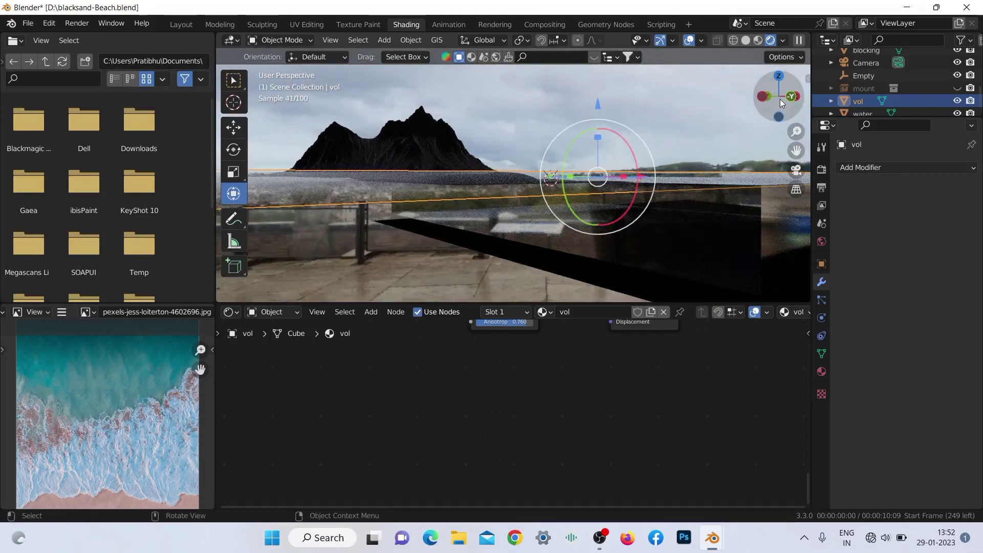
left_click(791, 98)
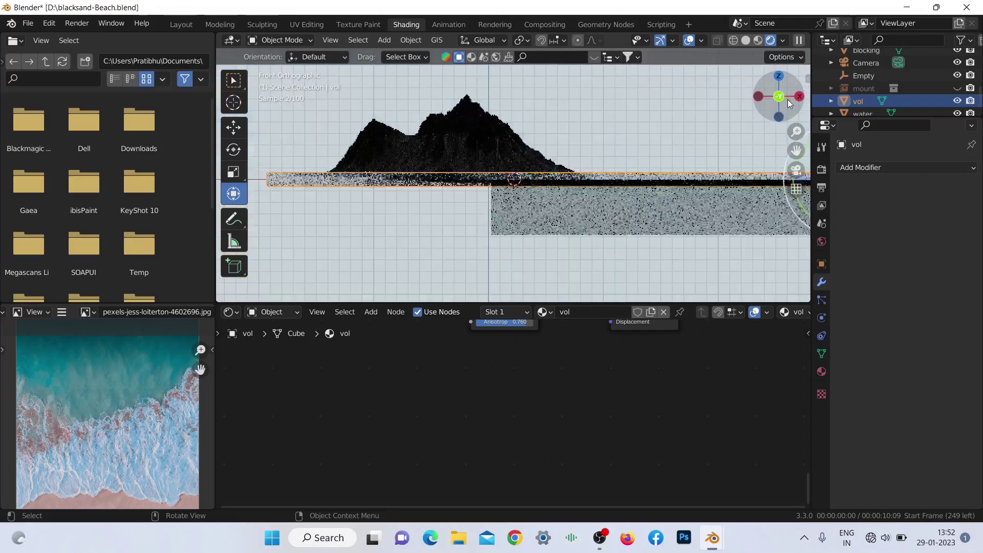
scroll(743, 136, "up", 5)
Step: Show the vol object's transform values and look through the panoramic camera
left_click_drag(802, 105, 783, 106)
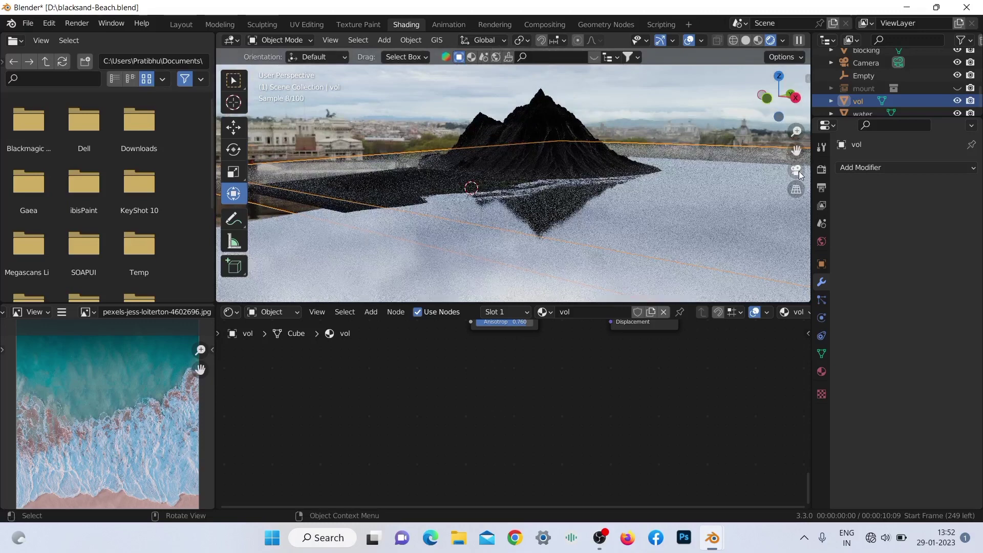
left_click(822, 264)
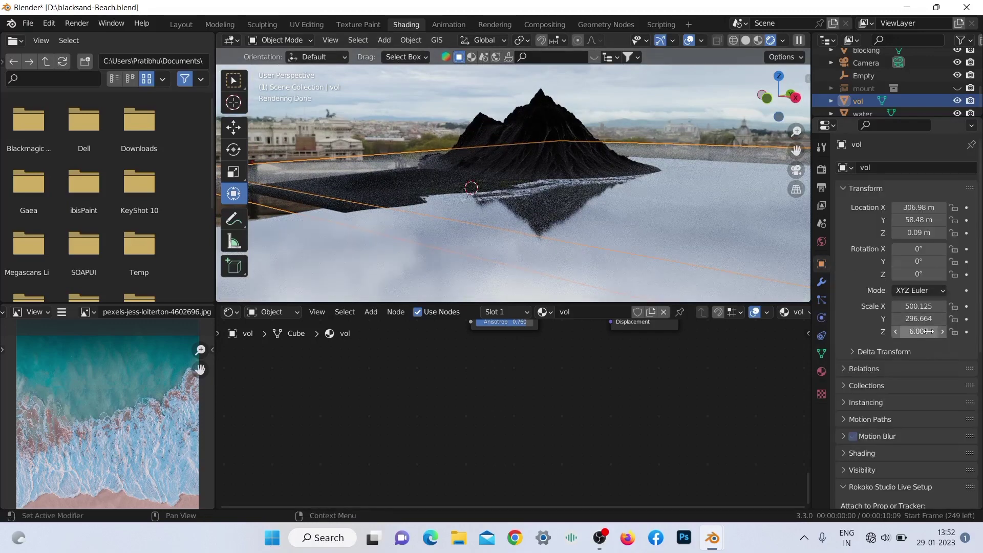
left_click(797, 170)
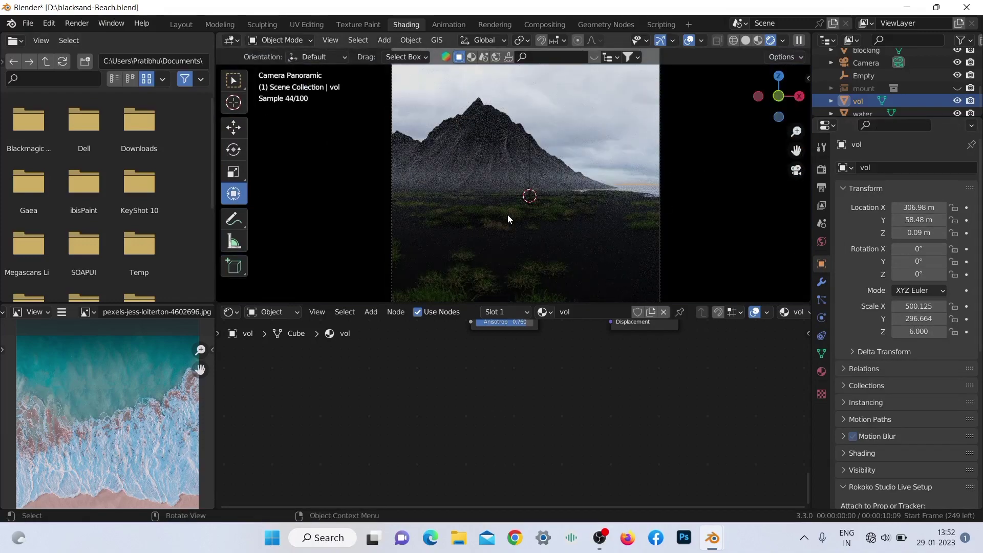
Step: Try a vertical move of vol, then undo it so its height stays 0.09 m
key("g")
key("z")
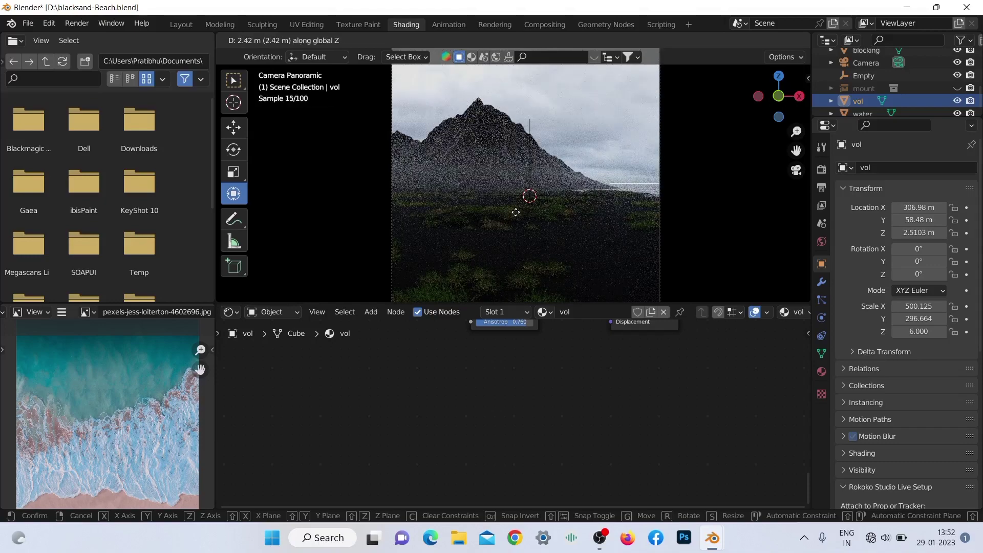
left_click(515, 215)
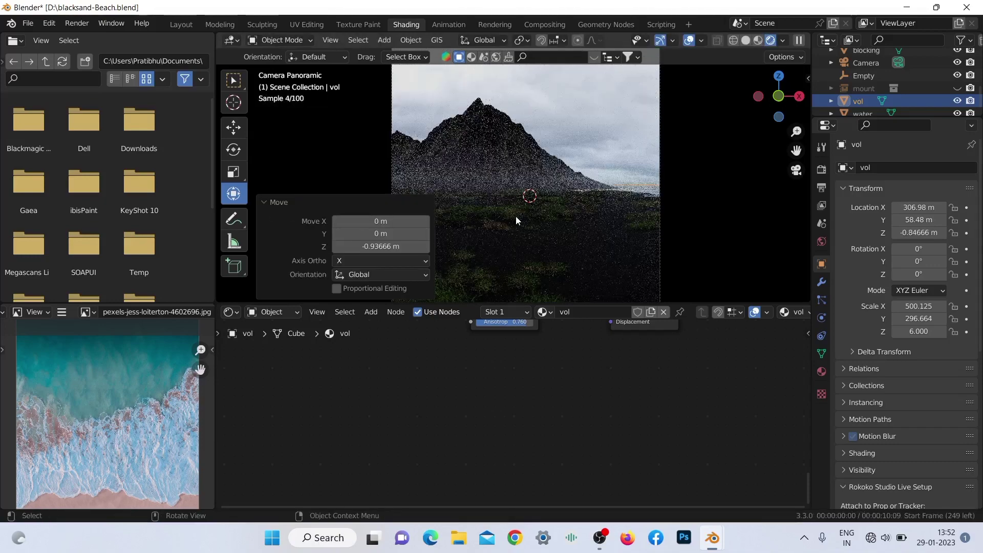
key("ctrl+z")
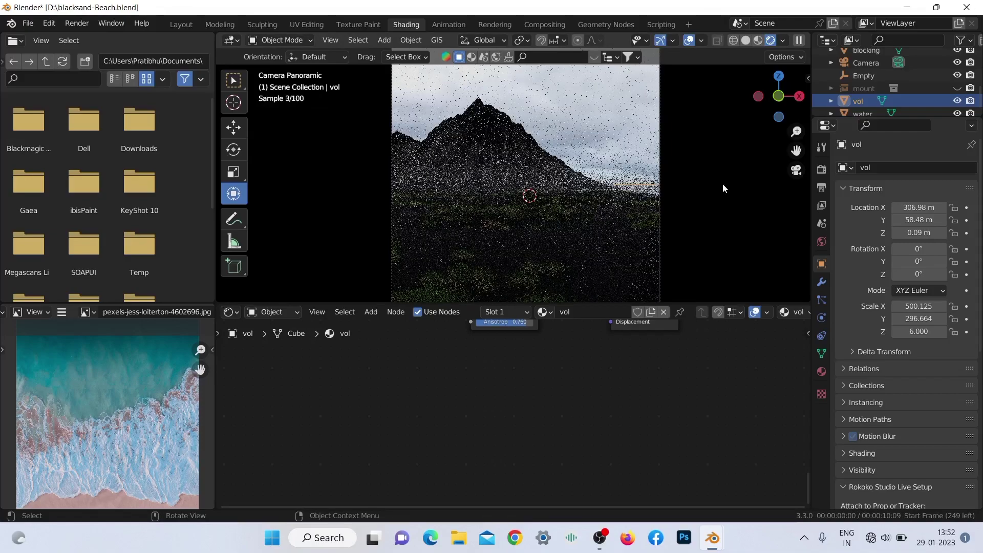
Step: Return to the panoramic camera view, then unhide and select the mount object, cancelling a trial move
left_click_drag(772, 102, 768, 106)
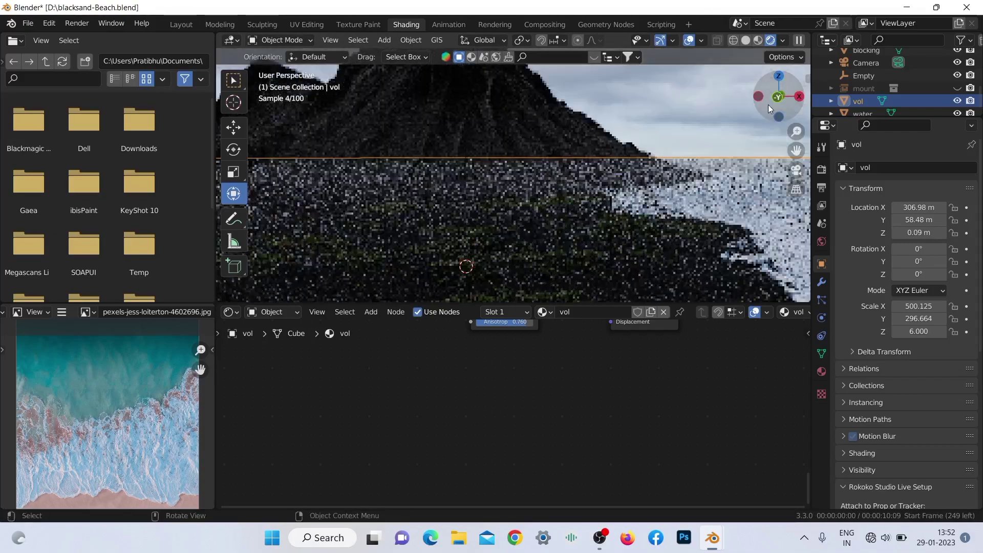
scroll(768, 105, "down", 5)
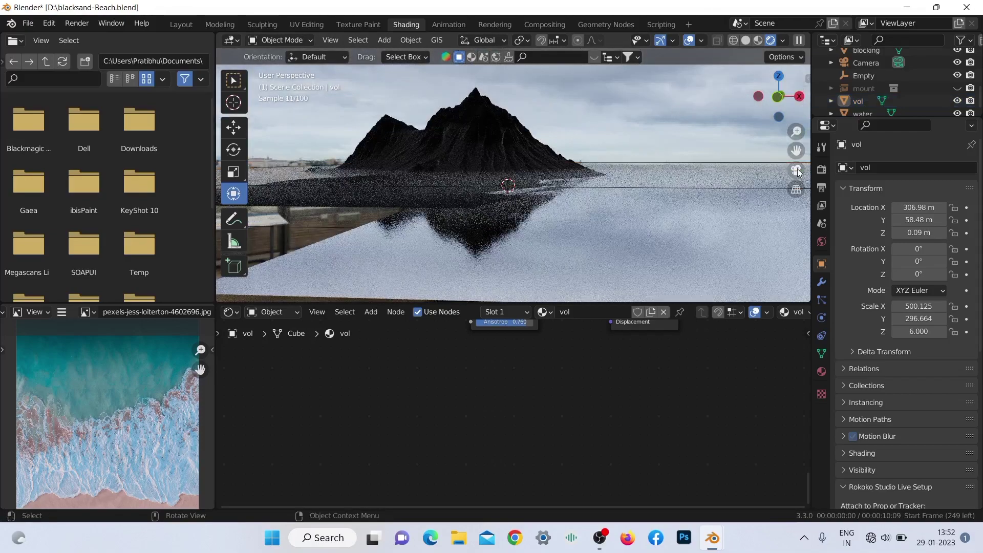
left_click(796, 171)
scroll(553, 129, "up", 3)
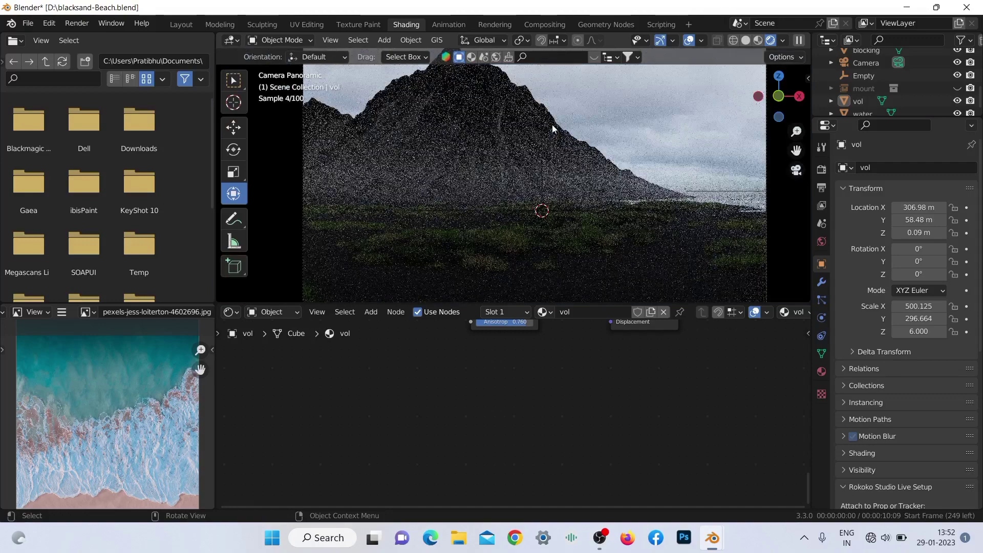
left_click(957, 88)
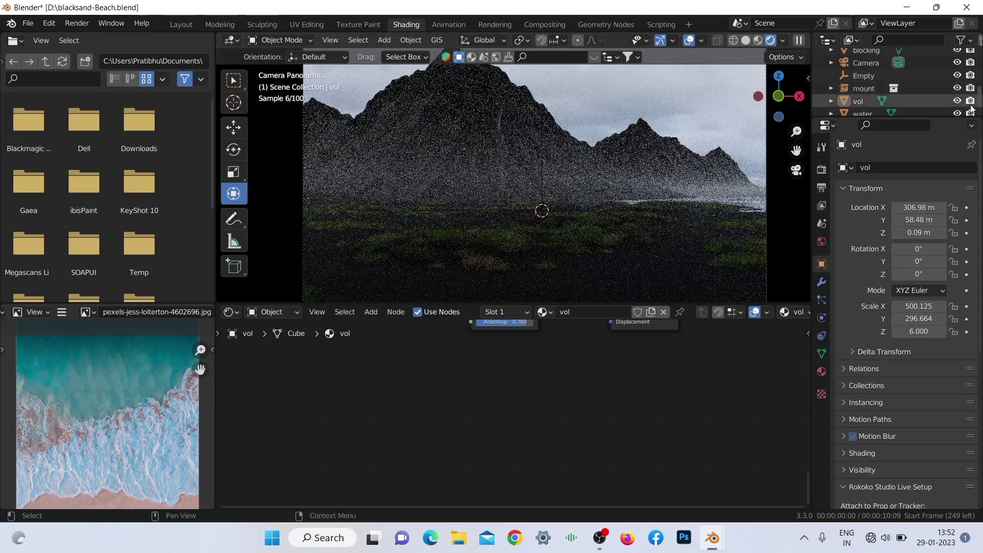
left_click(873, 88)
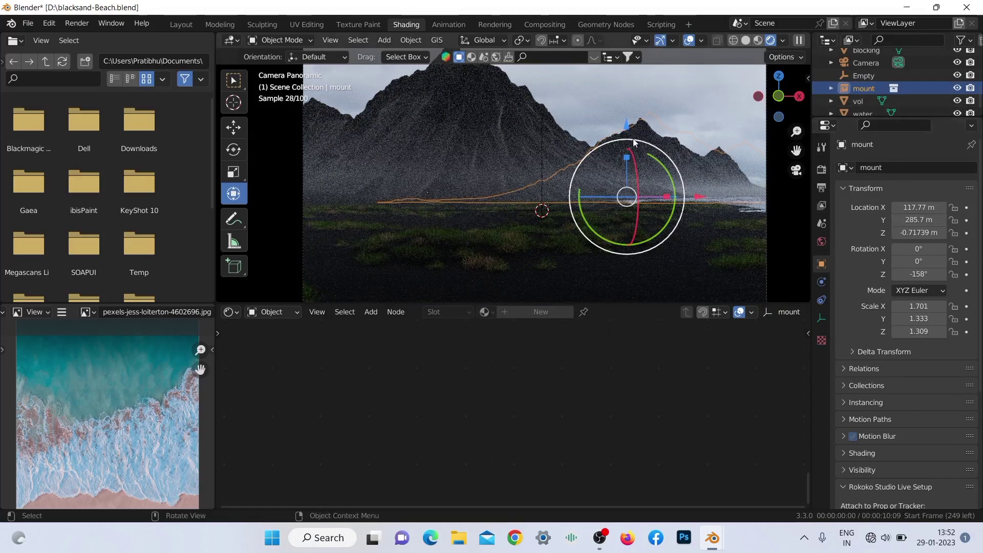
key("g")
right_click(643, 120)
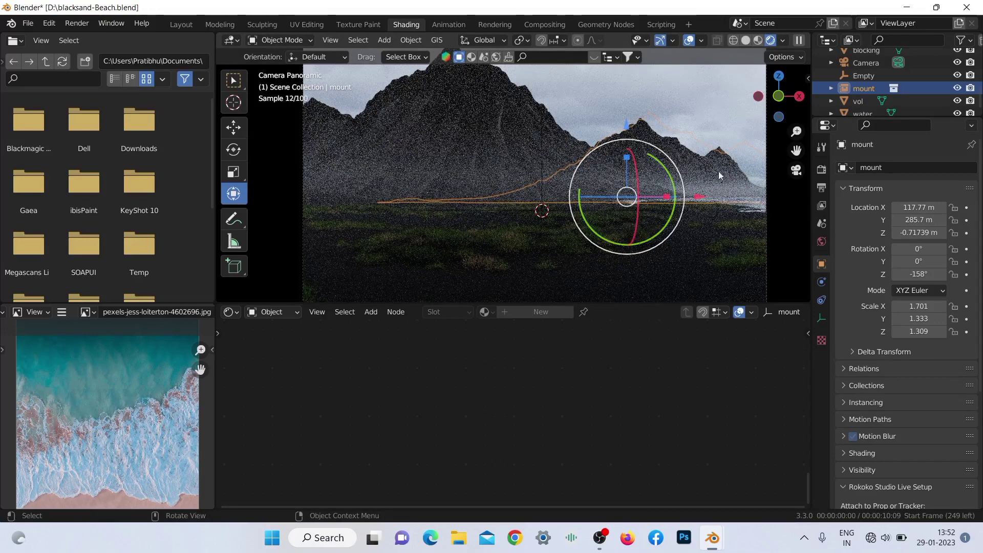
Step: Unhide the beach, cancel a trial move on it, and select the mountain plane to show its mount material
scroll(877, 93, "down", 1)
scroll(868, 97, "up", 3)
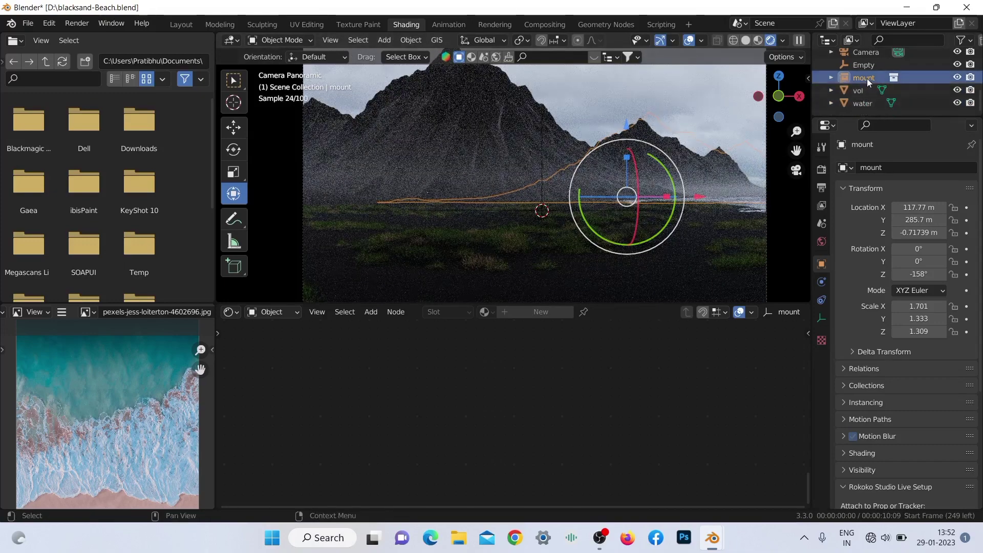
left_click(957, 67)
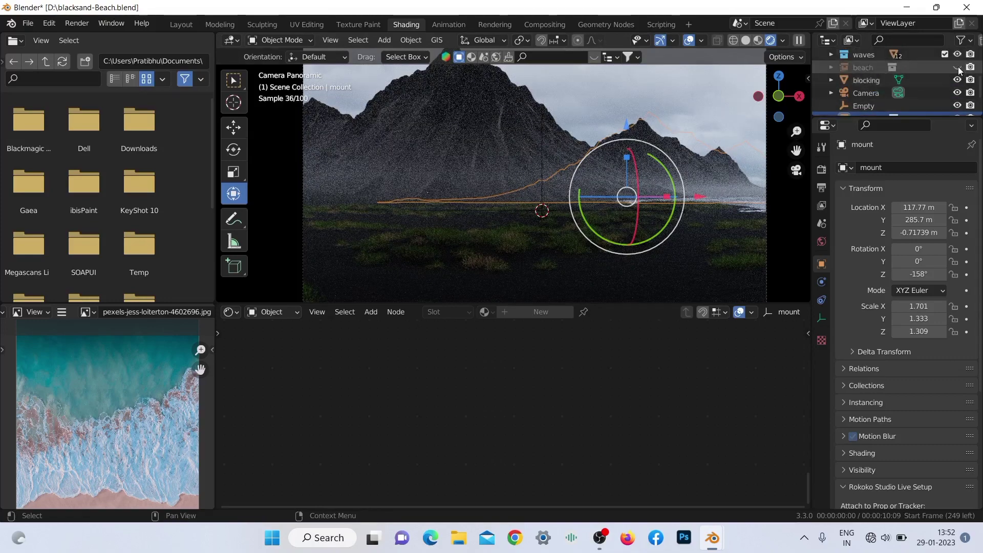
left_click(854, 69)
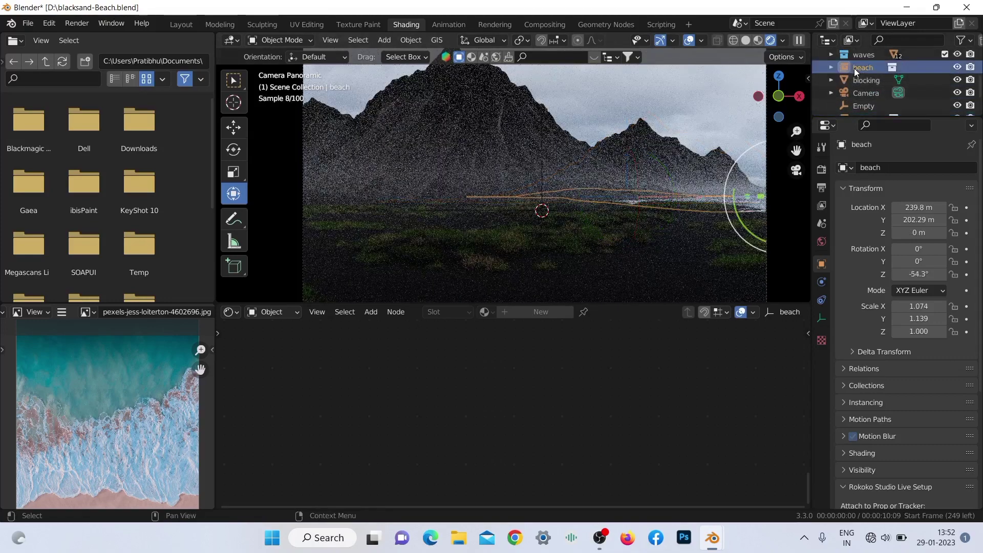
key("g")
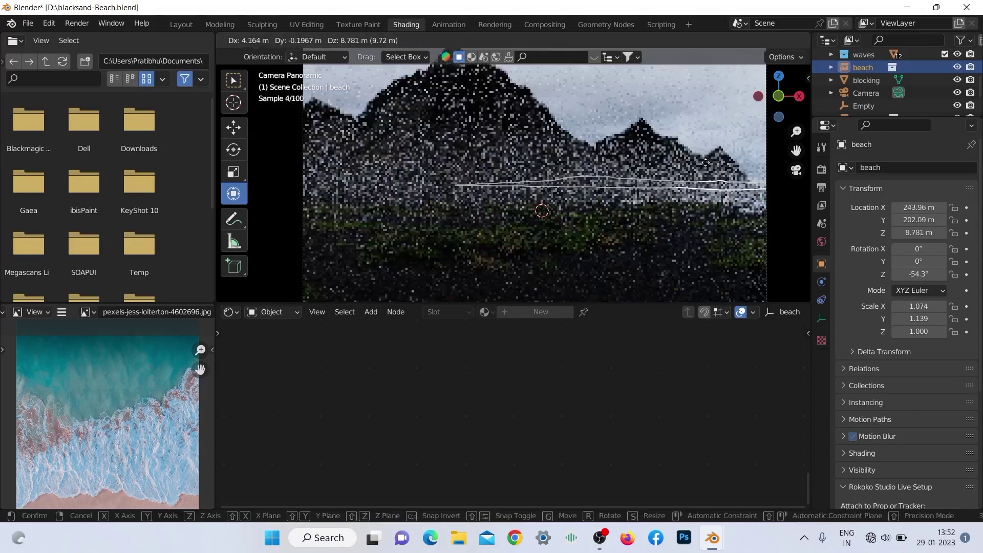
key("Escape")
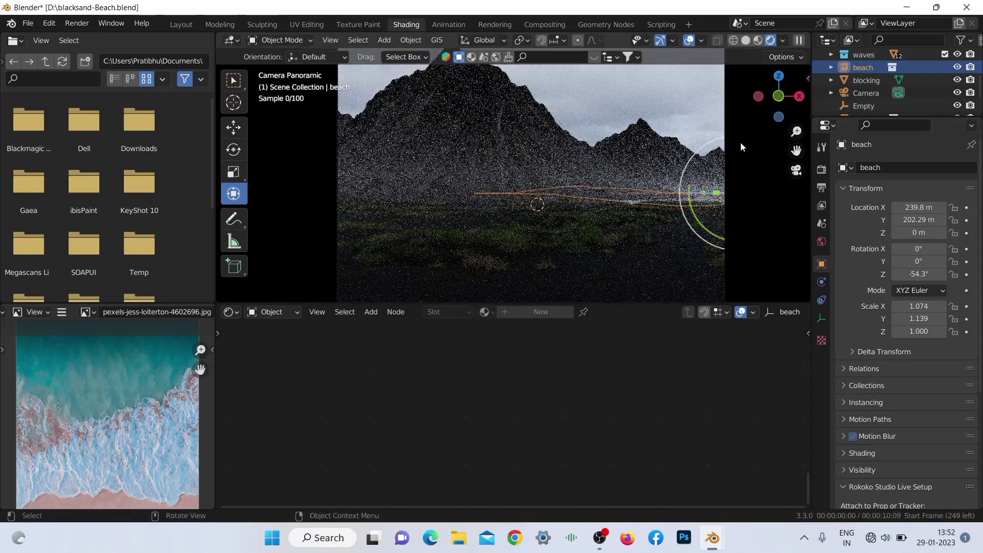
scroll(741, 142, "down", 1)
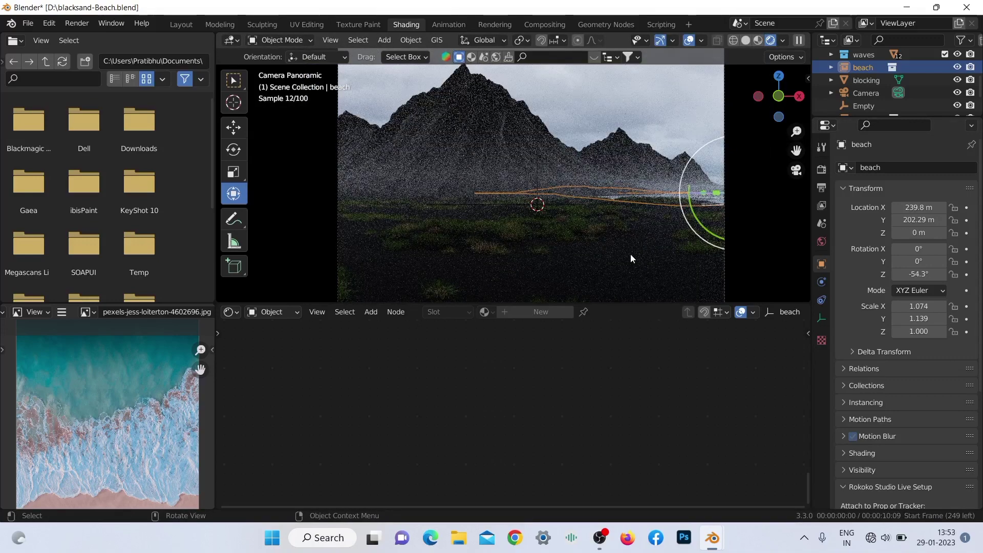
left_click(484, 106)
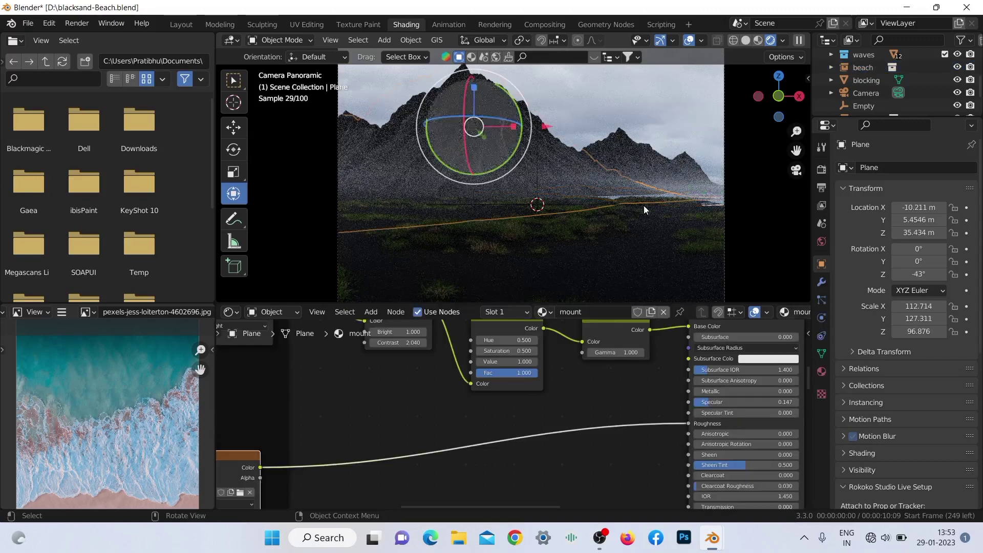
Step: Select the Camera and check its panoramic lens and depth of field, keeping the focus object as Empty
left_click(822, 300)
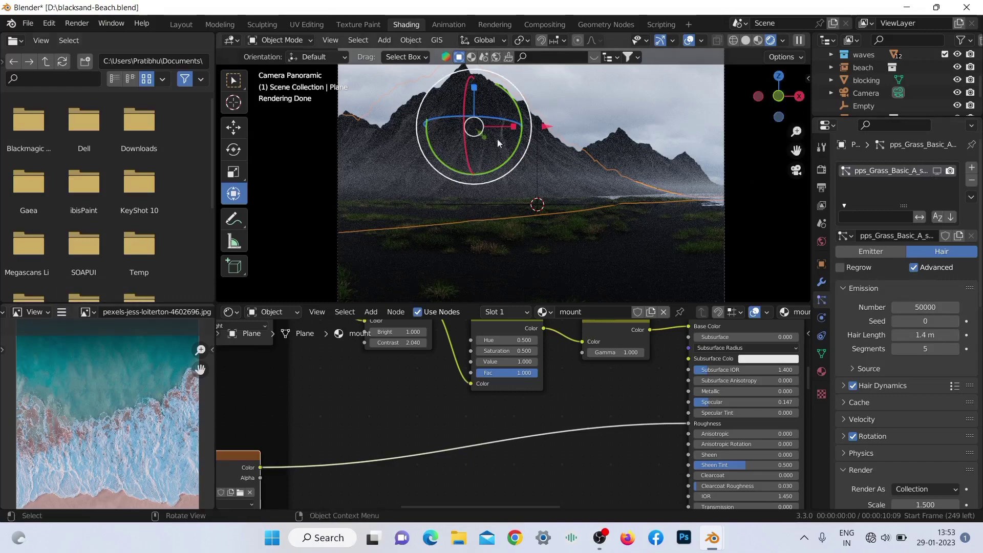
scroll(699, 115, "down", 2)
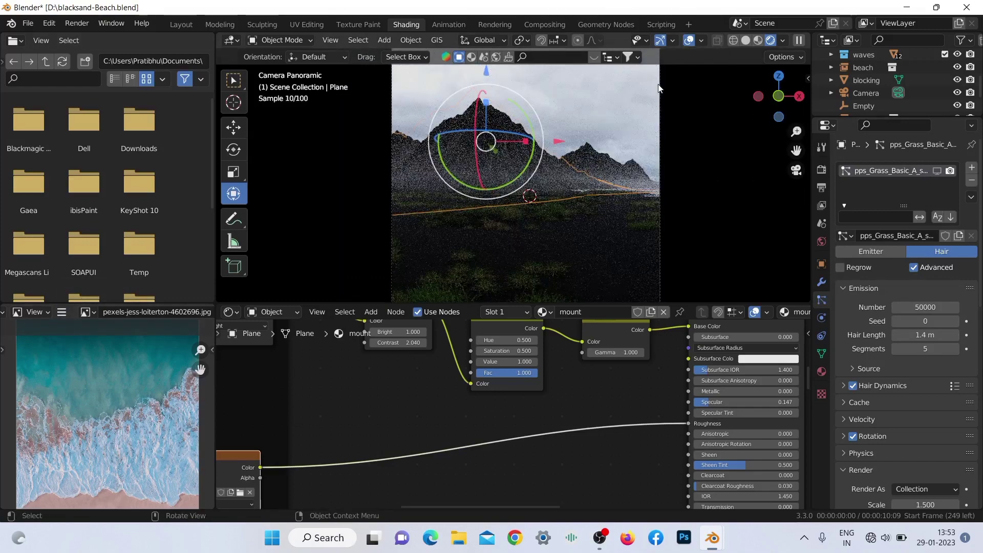
left_click(661, 88)
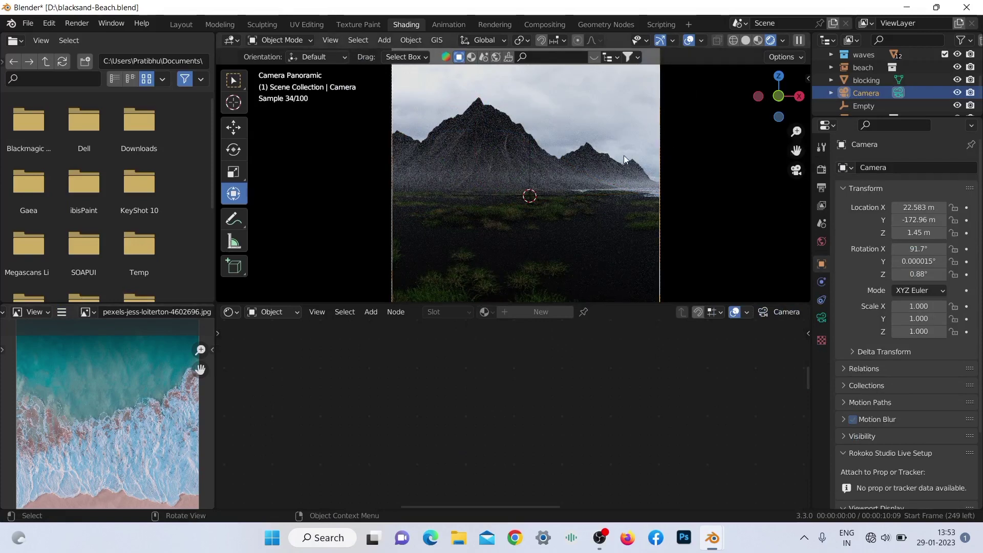
scroll(624, 155, "down", 1)
left_click(822, 318)
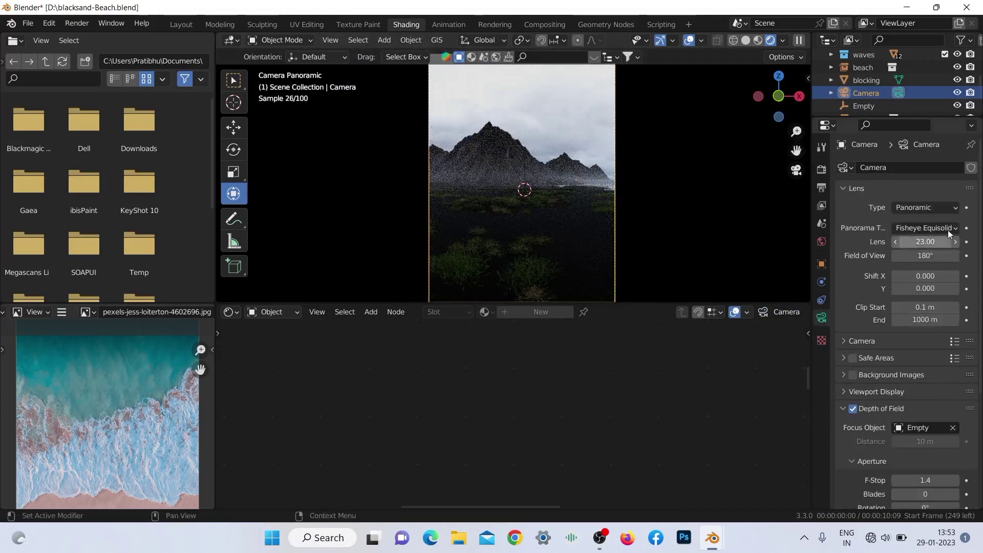
left_click(933, 429)
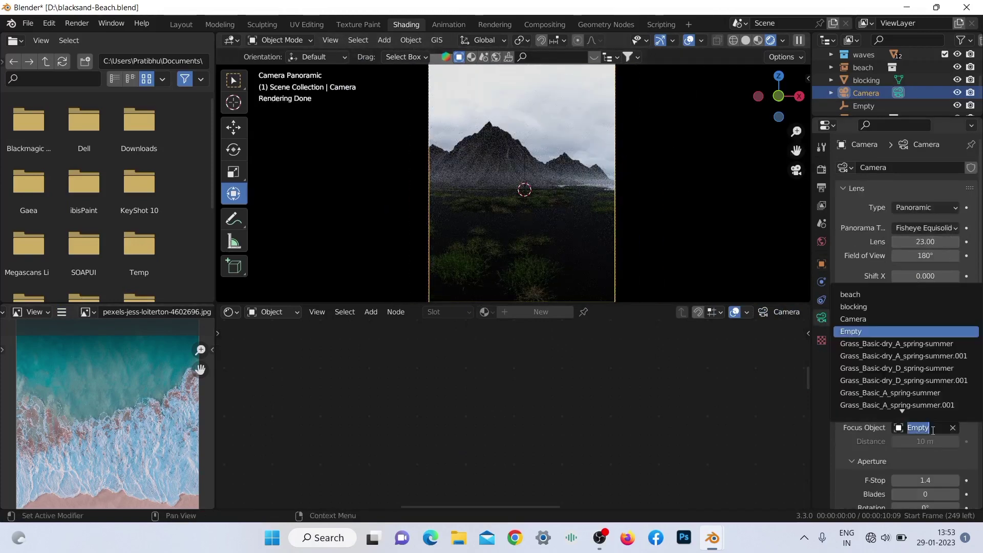
left_click(853, 433)
scroll(954, 97, "down", 3)
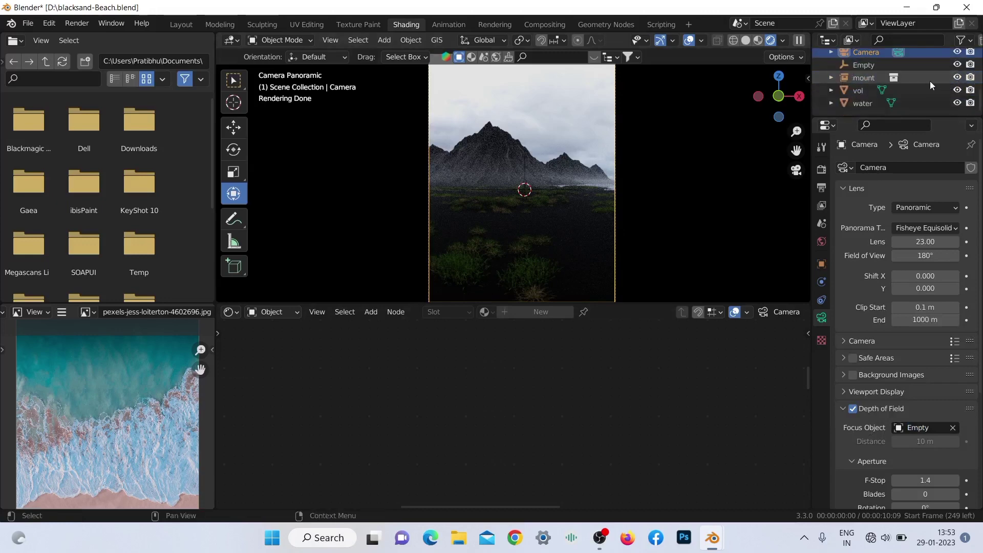
Step: Hide vol in the Outliner and slide the Empty focus target along the global Y axis
left_click(957, 90)
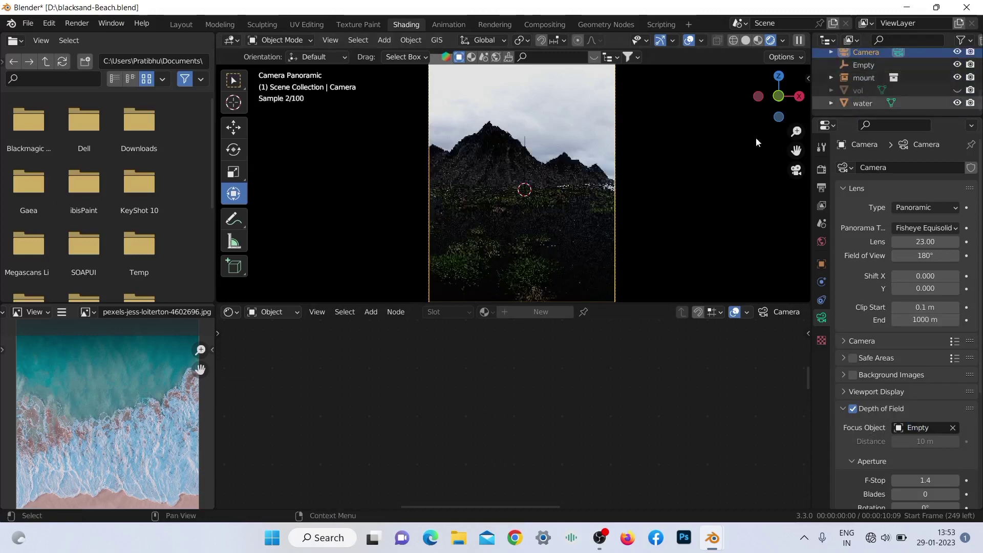
left_click(524, 139)
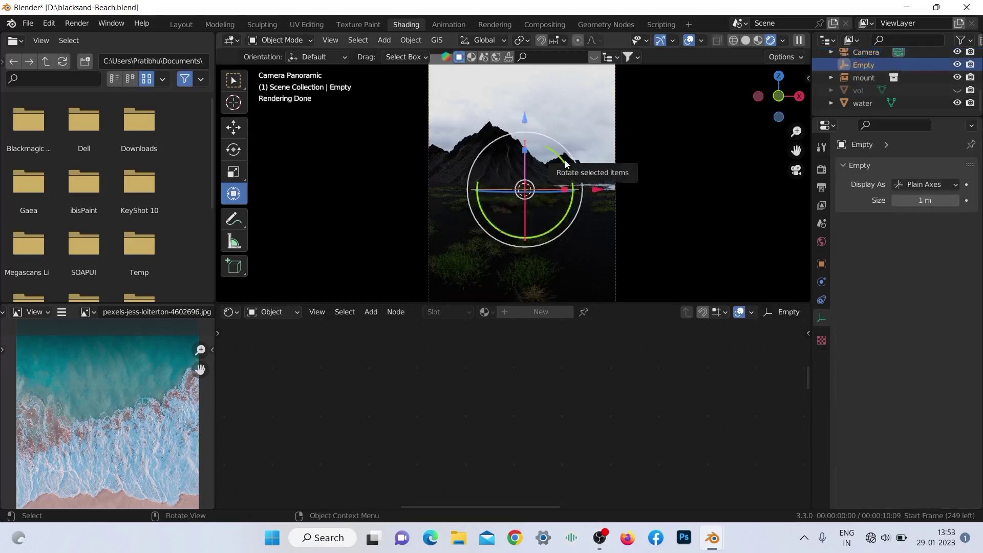
scroll(568, 171, "up", 4)
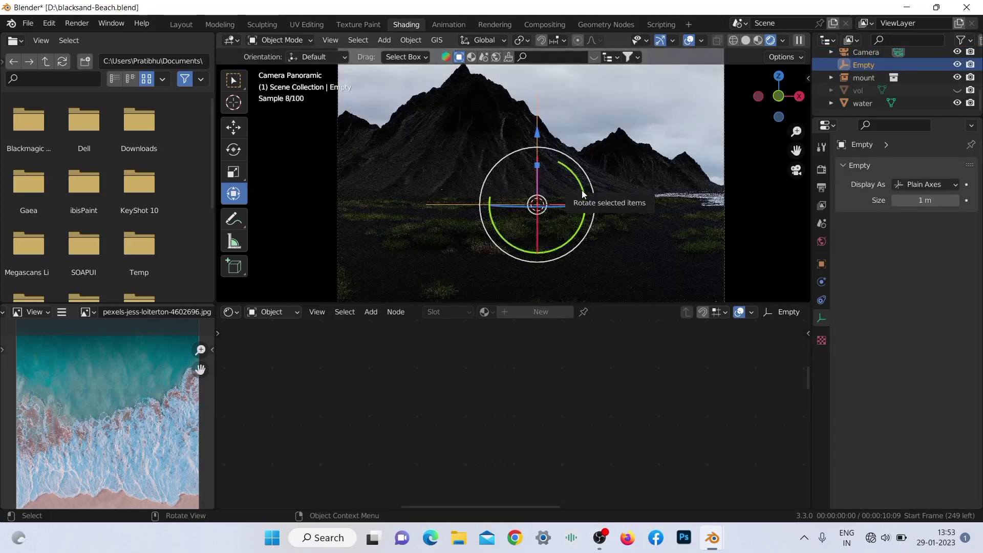
key("g")
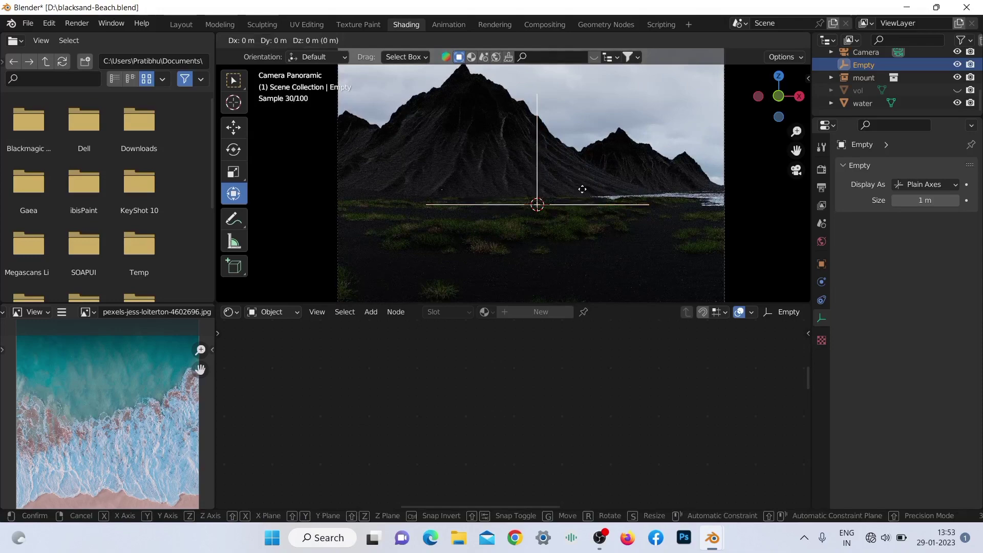
key("y")
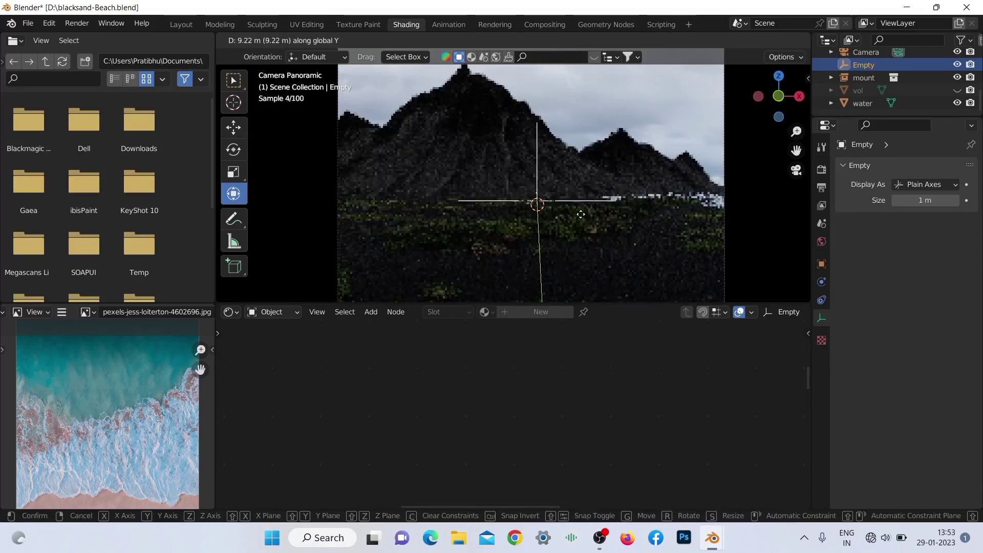
left_click(622, 169)
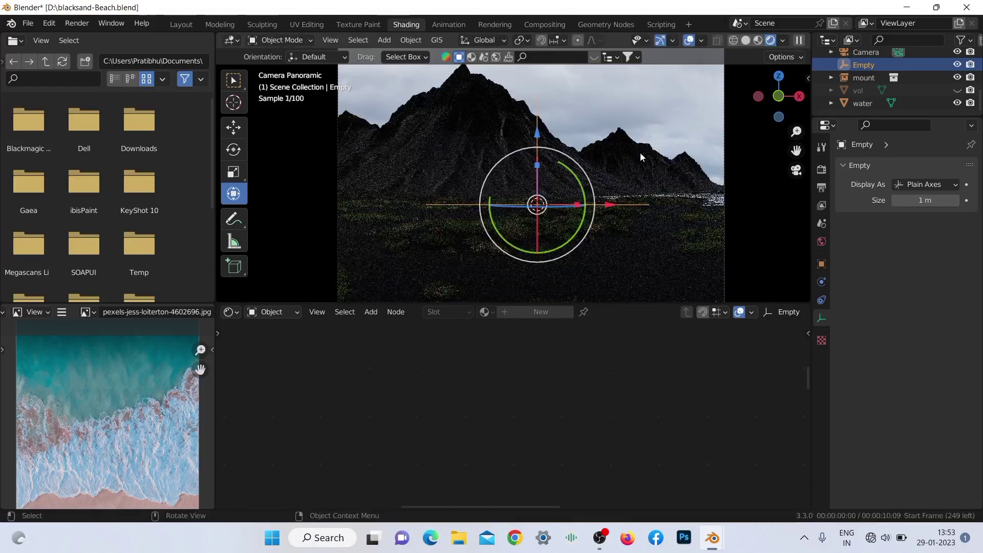
Step: Deselect the Empty and select the Camera again
scroll(621, 128, "down", 1)
left_click(588, 99)
scroll(588, 102, "down", 2)
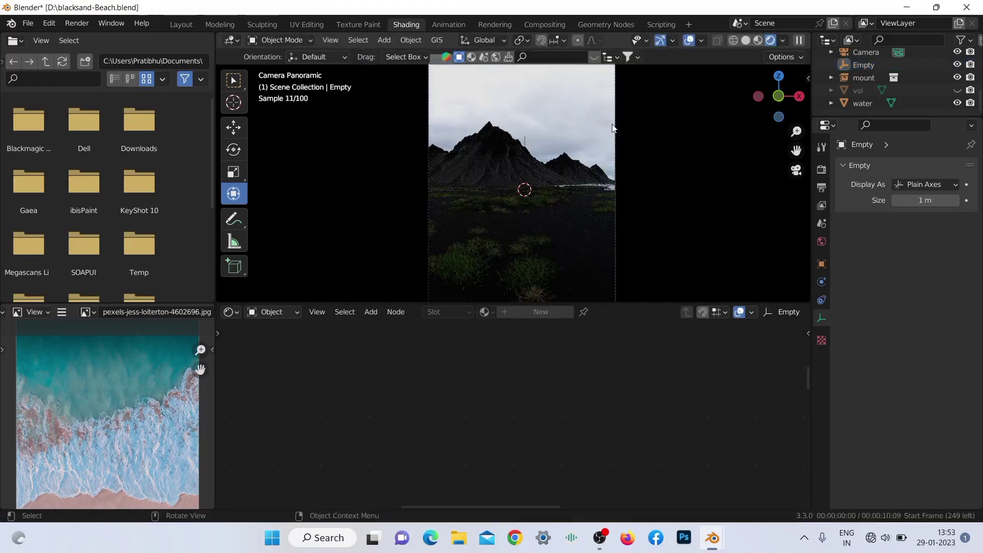
left_click(616, 123)
scroll(607, 168, "down", 3)
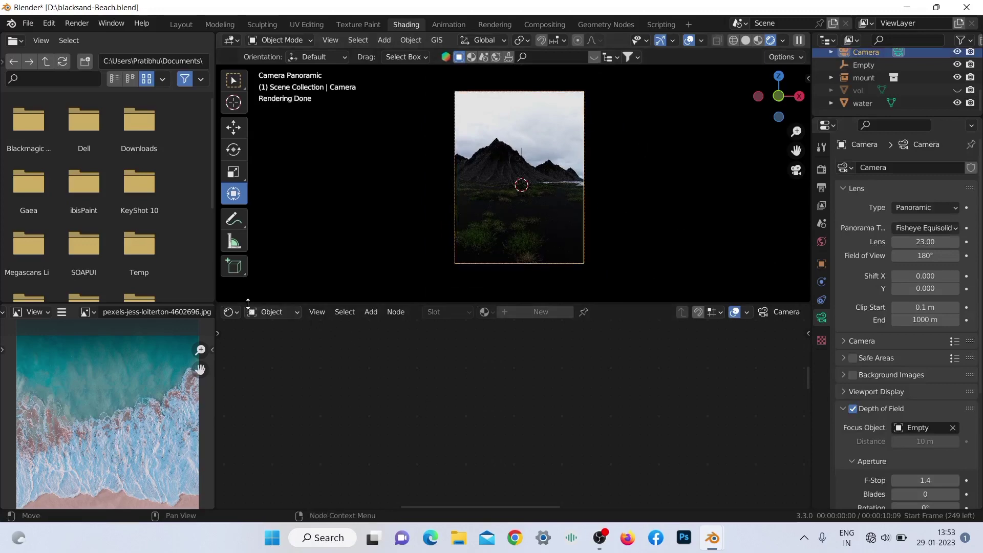
Step: Switch the node editor to the World shader and view the castel_st_angelo_roof_4k.hdr environment image
left_click(264, 312)
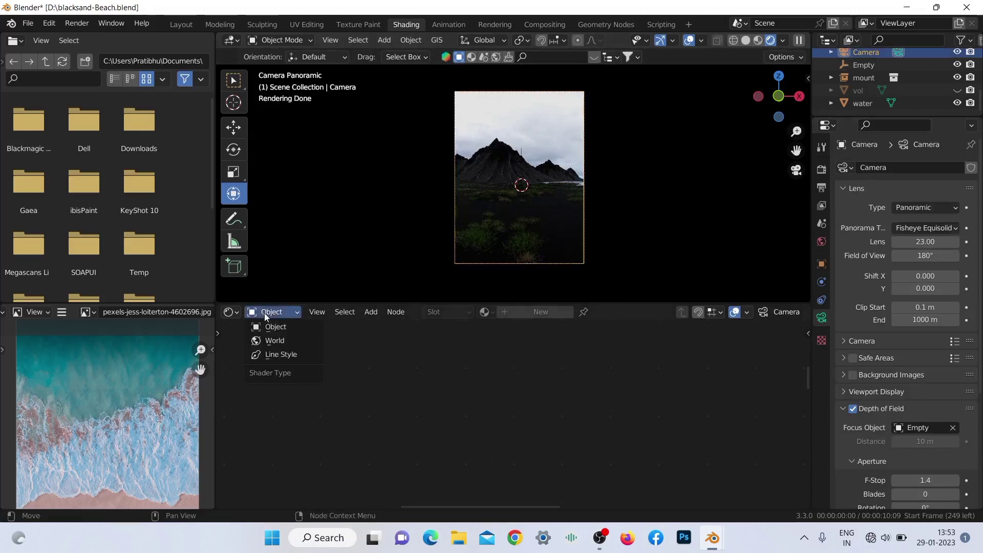
left_click(275, 342)
scroll(368, 369, "down", 1)
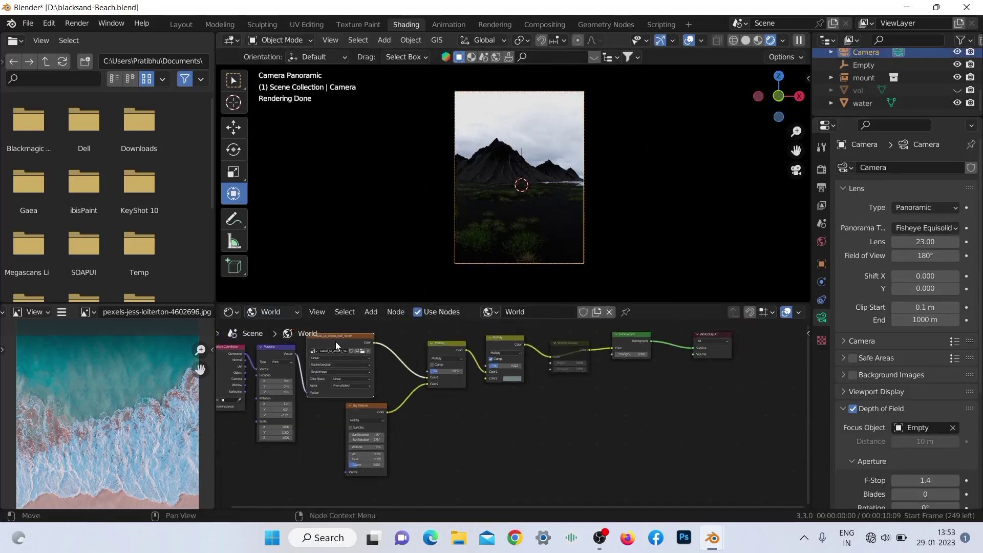
left_click(334, 339)
scroll(147, 394, "down", 1)
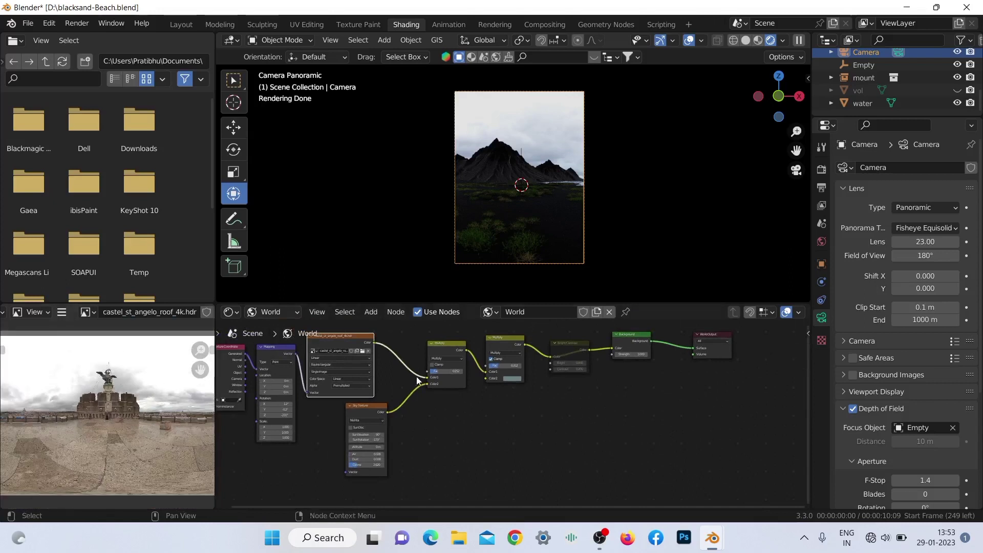
key("ctrl")
Step: Set the first Multiply factor to 0.265 and preview the Sky Texture, second Multiply and Bright/Contrast outputs
left_click(438, 344)
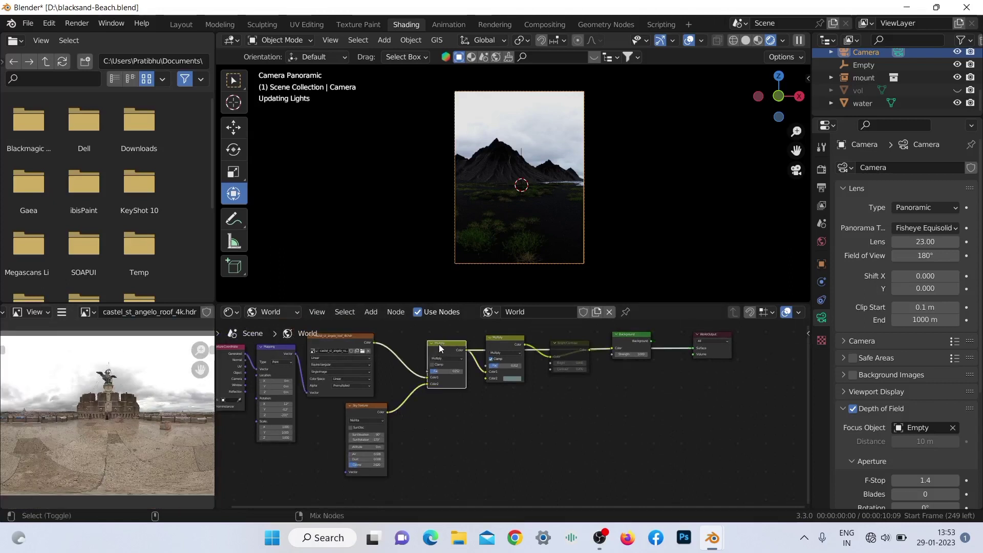
scroll(450, 351, "up", 1)
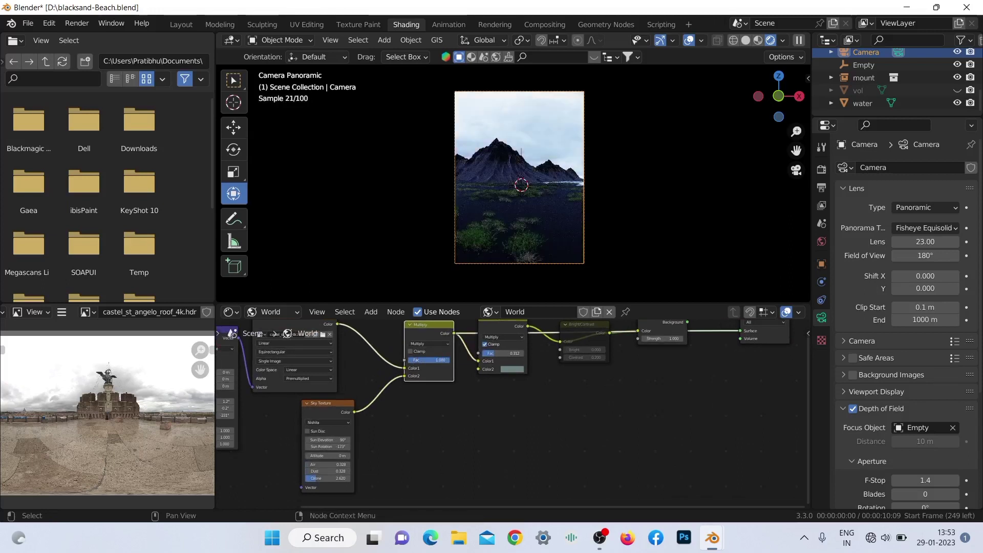
left_click_drag(411, 360, 433, 360)
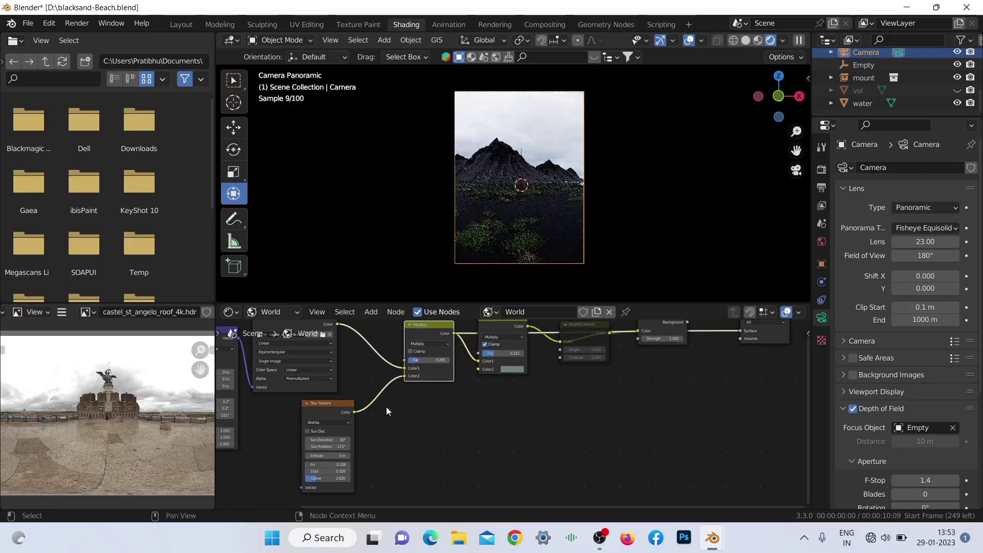
left_click(345, 407, "ctrl+shift")
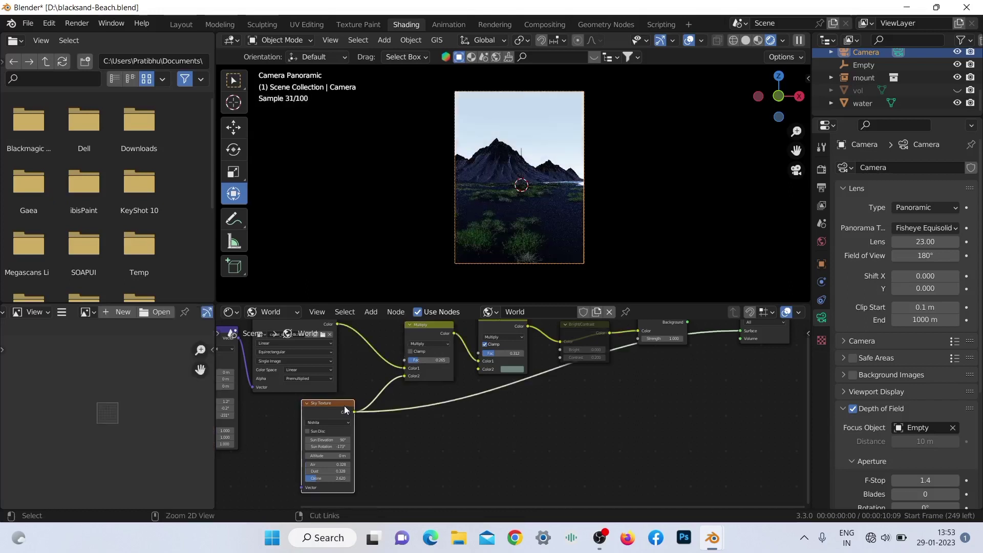
left_click(490, 325, "ctrl+shift")
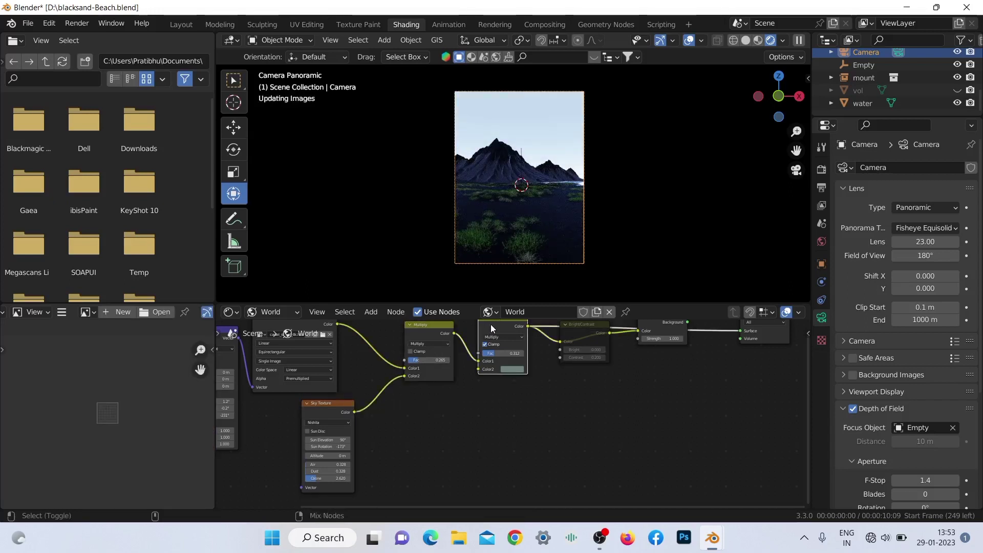
left_click(594, 338, "ctrl+shift")
scroll(576, 268, "up", 2)
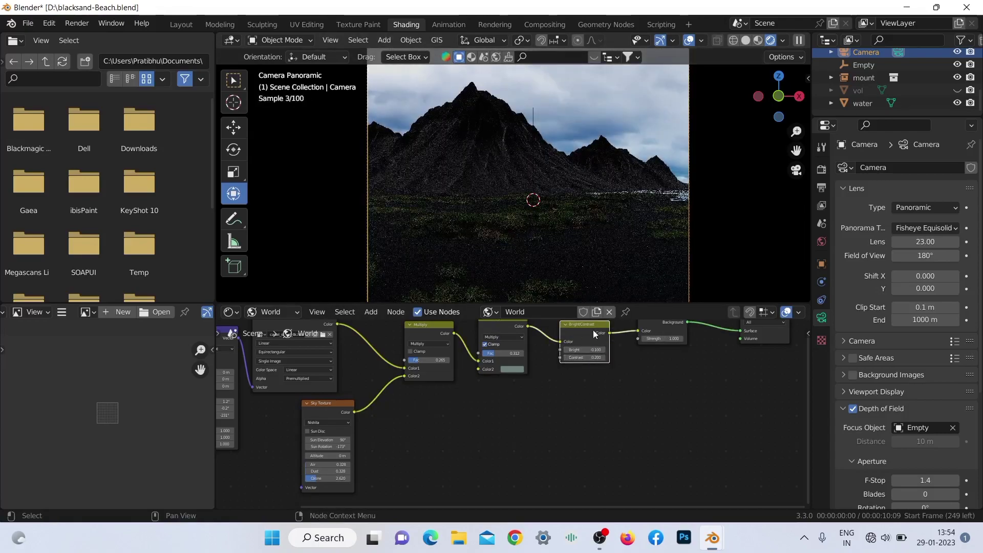
Step: Mute the Bright/Contrast node and make the vol object visible again
key("m")
scroll(636, 344, "down", 3)
left_click(636, 344)
scroll(566, 185, "down", 2)
left_click(957, 91)
scroll(791, 186, "down", 1)
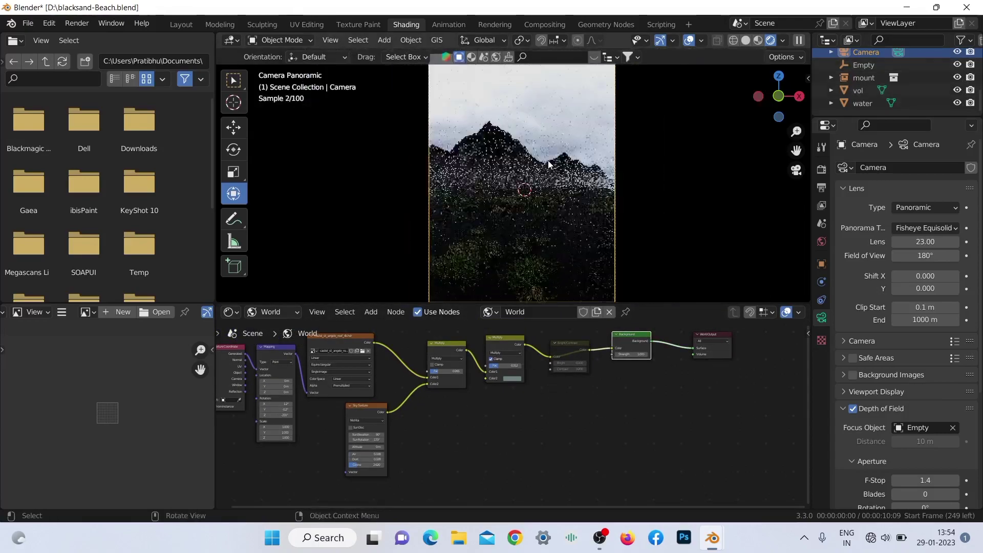
Step: Set the Color Management Look to Very High Contrast in the render settings
left_click(821, 170)
left_click(934, 435)
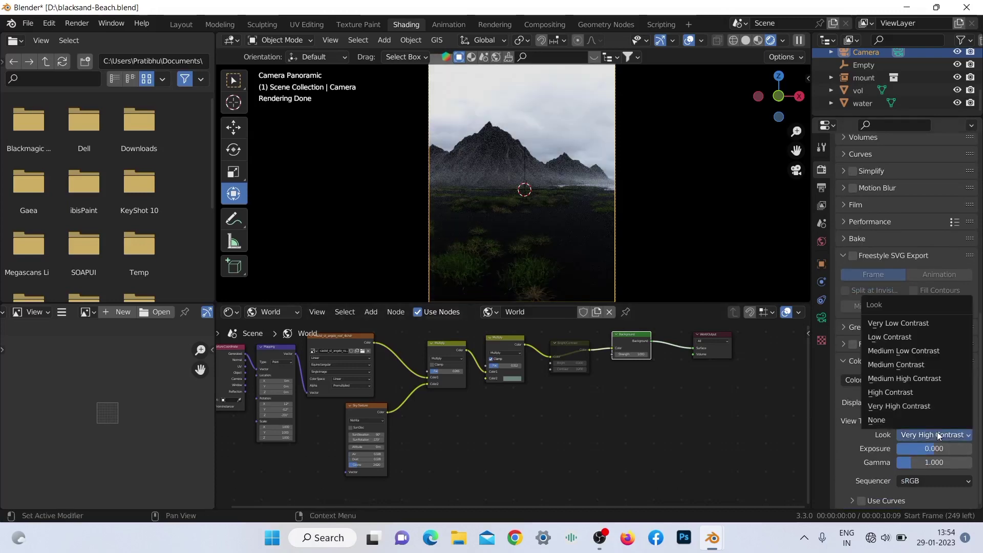
left_click(898, 323)
left_click(930, 435)
left_click(923, 409)
scroll(512, 413, "up", 4)
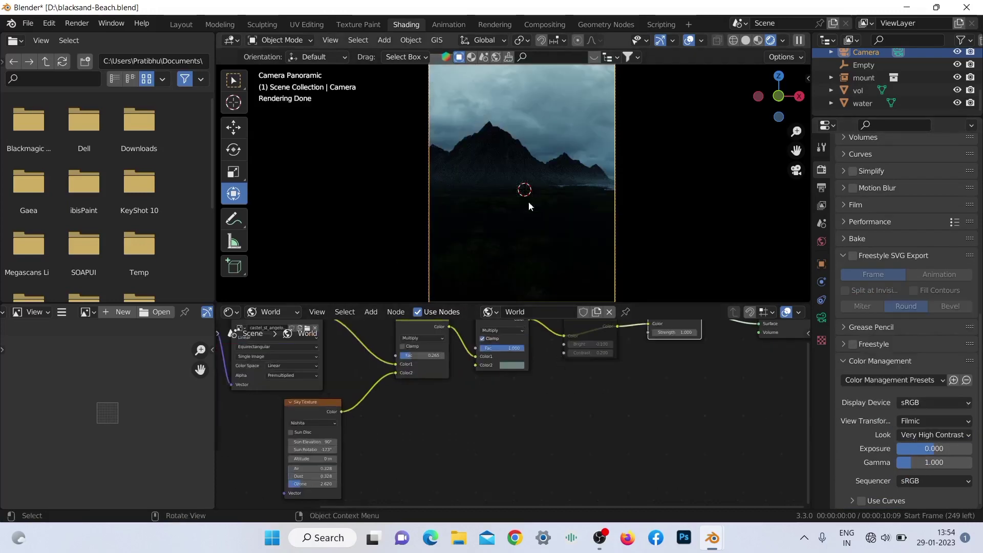
Step: Set the second Multiply node's factor to 0.707 and select the vol object
left_click(512, 365)
mouse_move(521, 349)
left_mouse_down()
mouse_move(492, 349)
mouse_move(508, 348)
left_mouse_up()
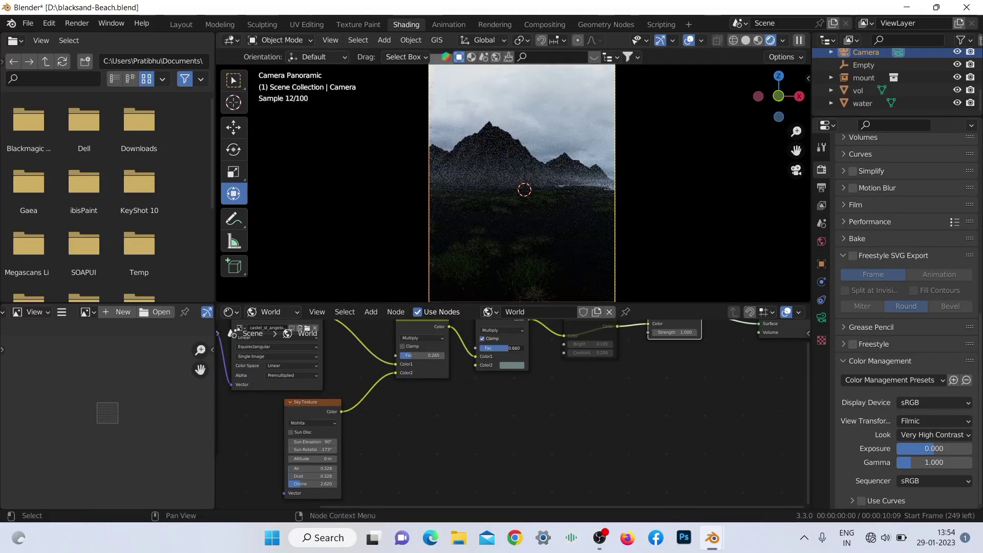
middle_click_drag(417, 225, 459, 253)
scroll(428, 228, "down", 5)
left_click(459, 258)
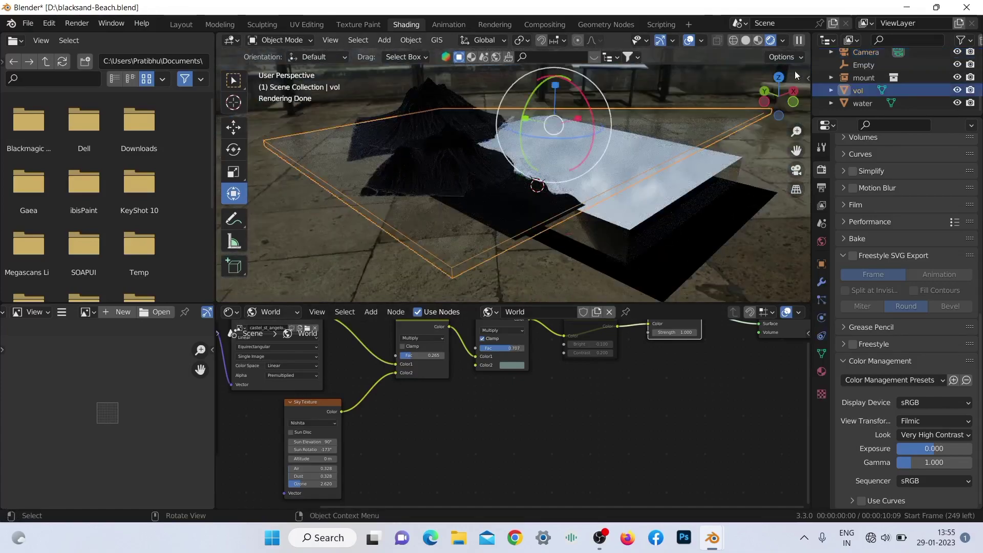